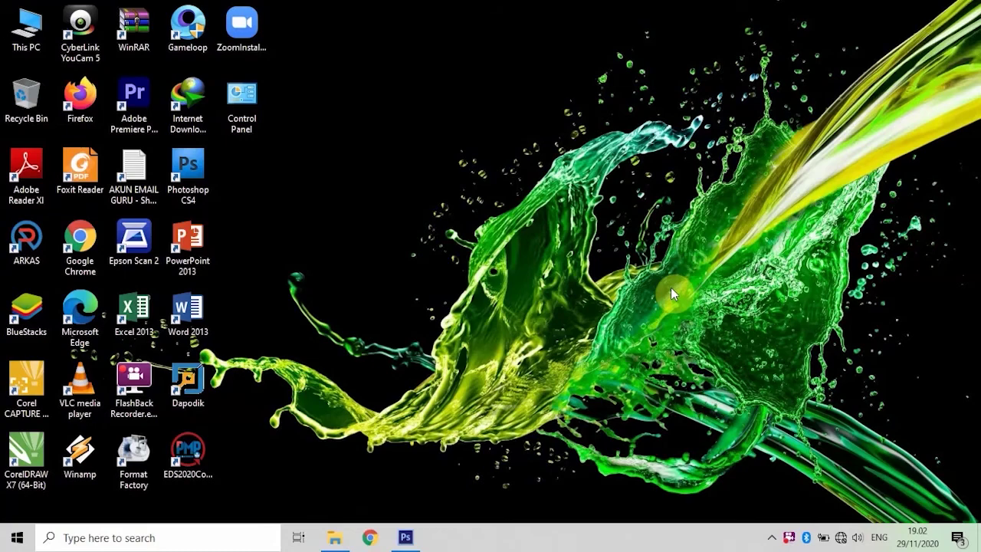
# Step: Create a new 1280×720 px document with the Film & Video (HDV/HDTV 720p) preset
pyautogui.click(406, 538)
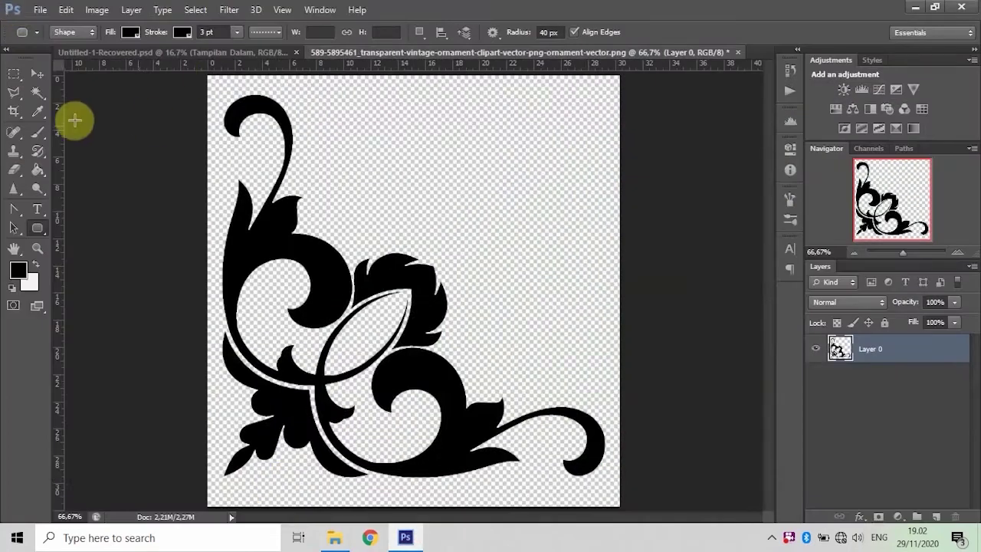
pyautogui.click(40, 10)
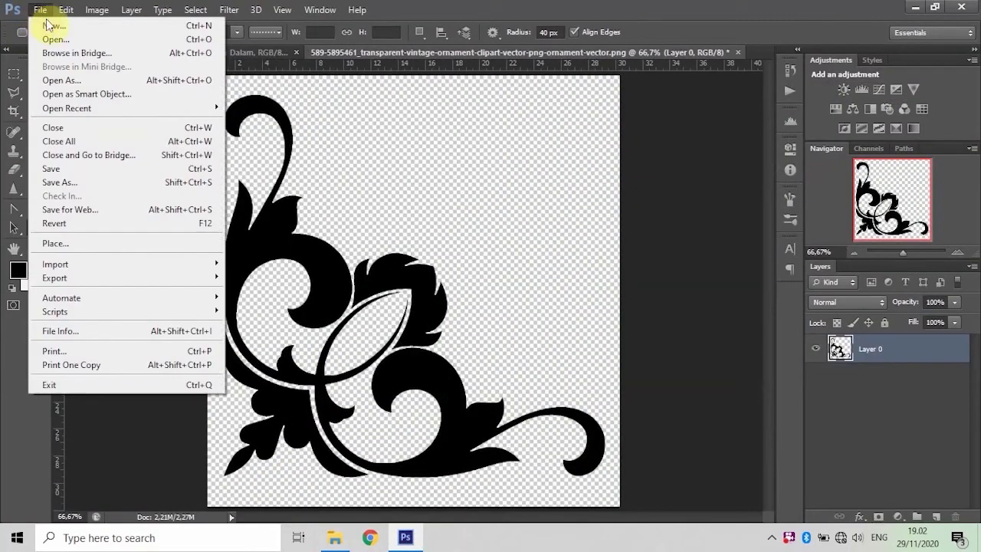
pyautogui.click(50, 25)
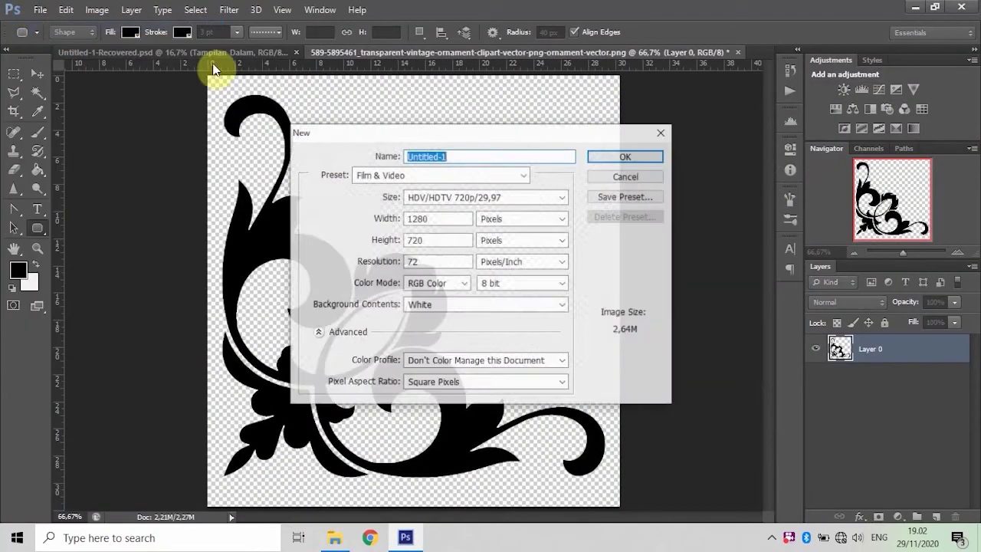
pyautogui.click(518, 176)
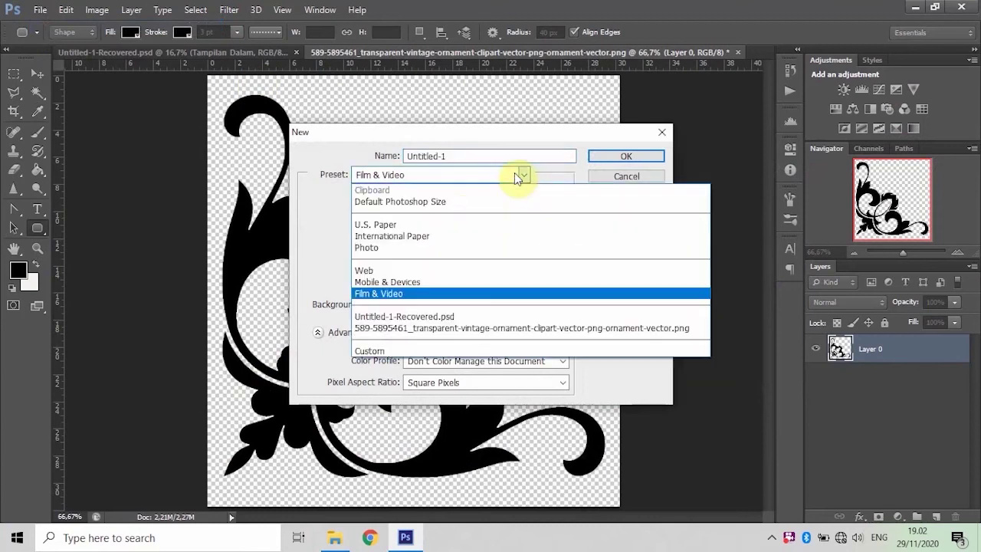
pyautogui.click(406, 295)
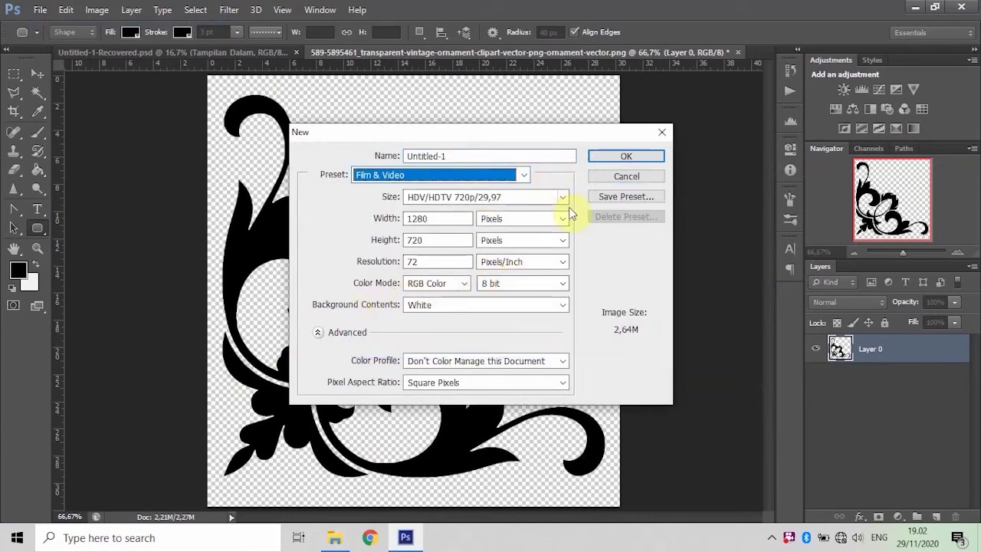
pyautogui.click(618, 157)
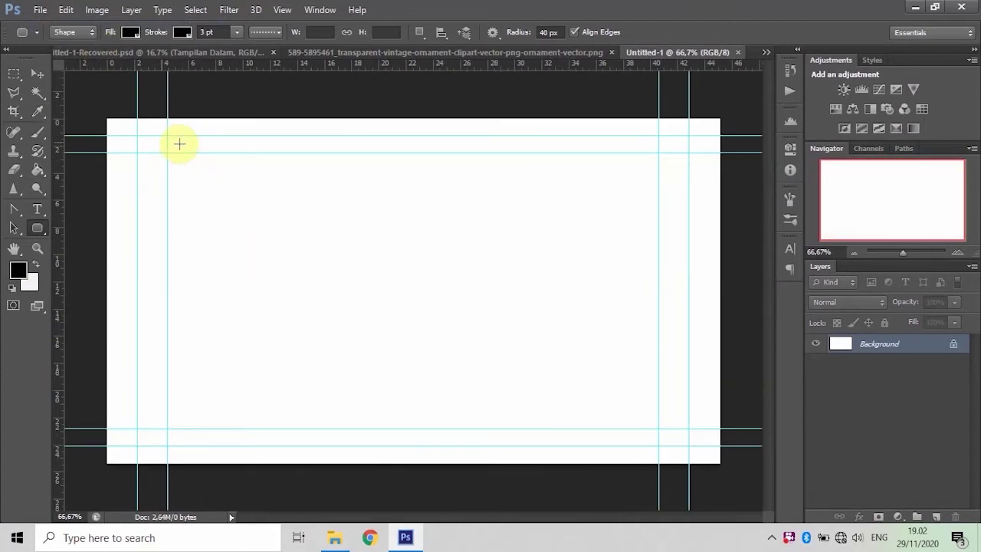
# Step: Clear all guides and fill the canvas solid black with the Paint Bucket
pyautogui.click(281, 10)
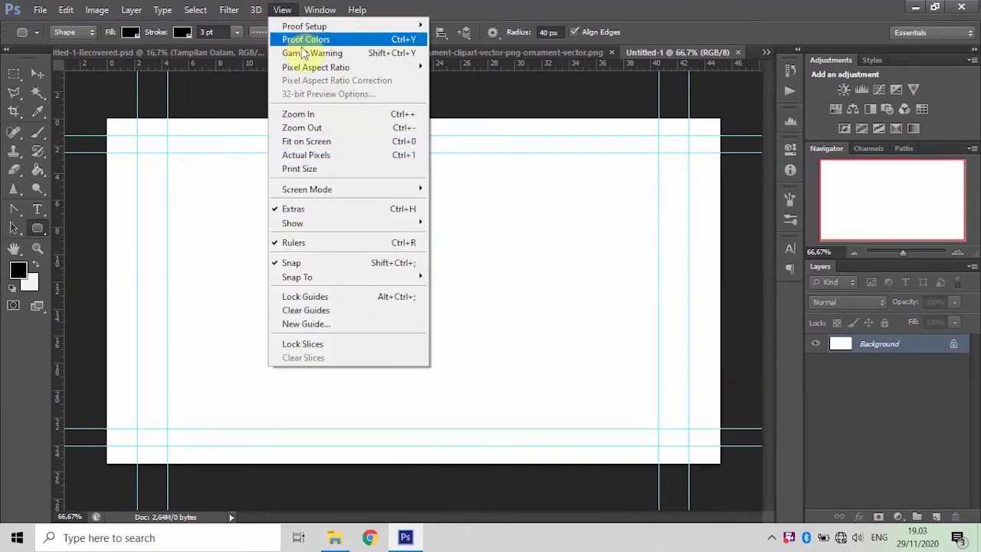
pyautogui.click(357, 310)
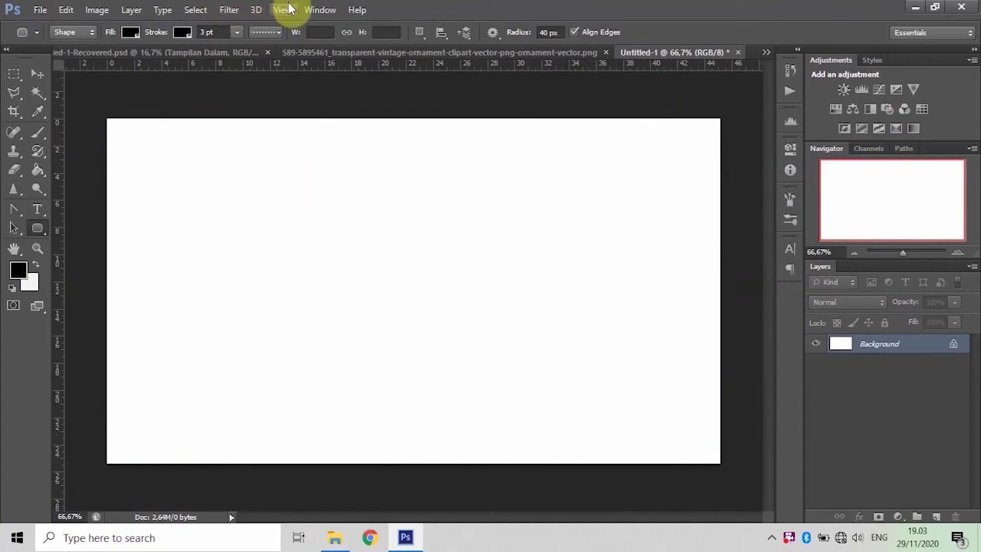
pyautogui.click(38, 171)
pyautogui.click(328, 241)
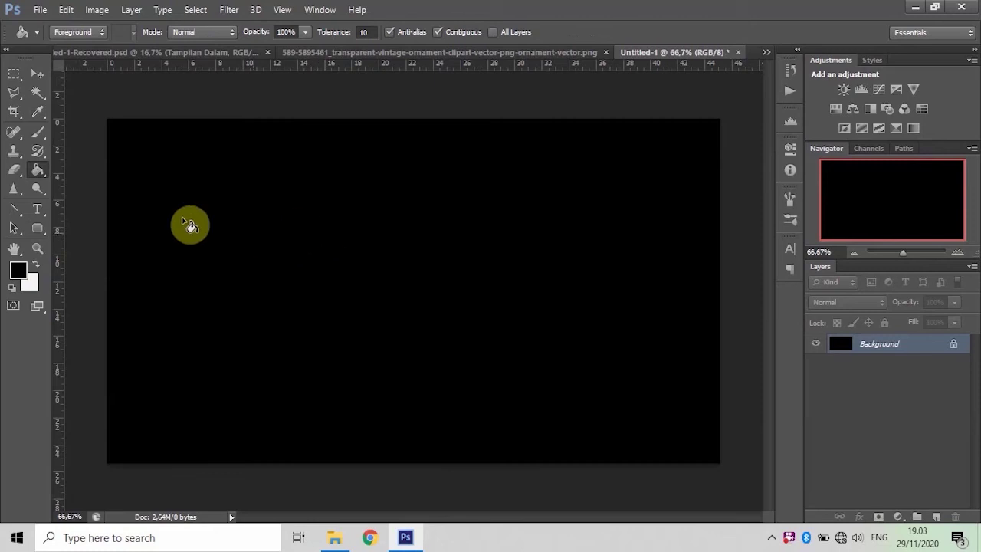
pyautogui.click(37, 74)
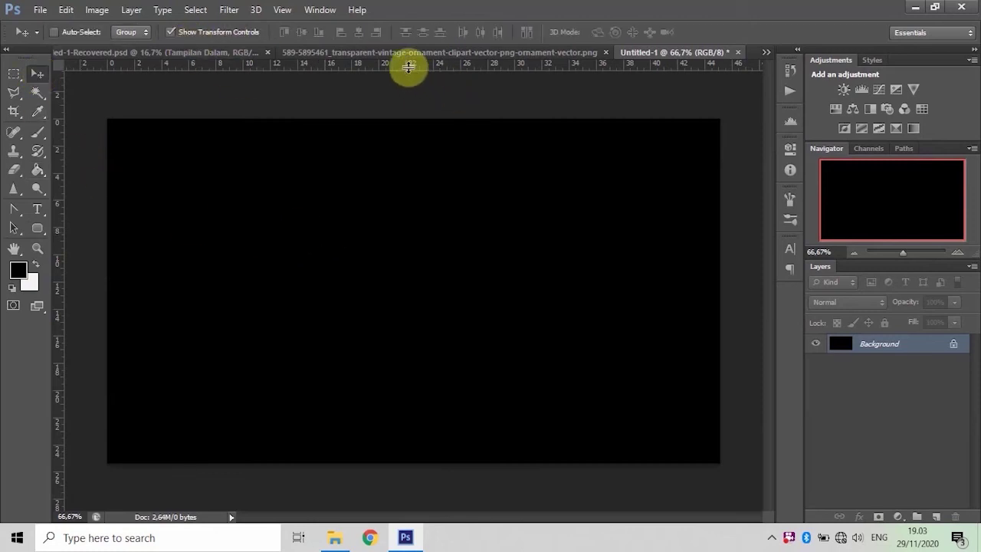
# Step: Drag a horizontal and a vertical guide from the rulers to cross at the canvas centre
pyautogui.moveTo(409, 67); pyautogui.dragTo(373, 298)
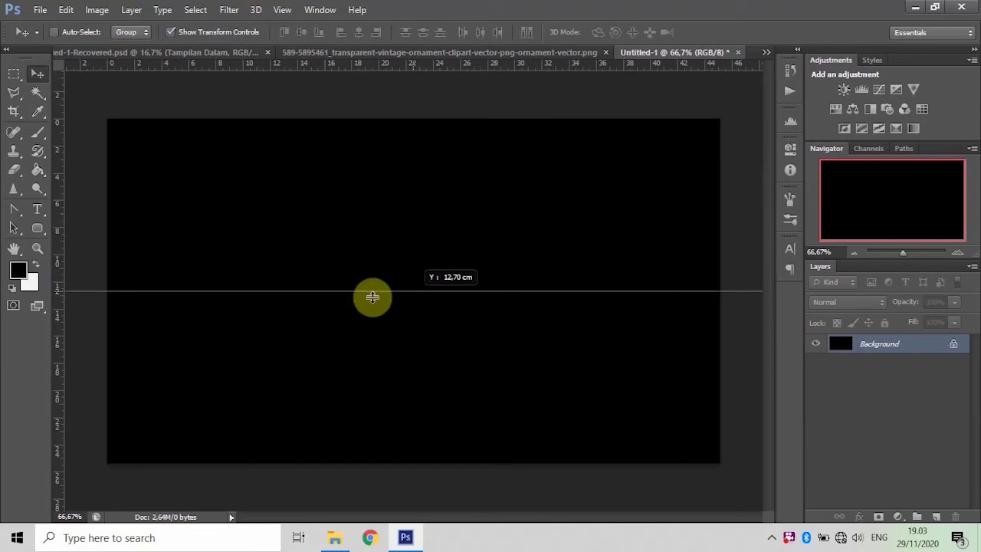
pyautogui.moveTo(61, 278); pyautogui.dragTo(414, 319)
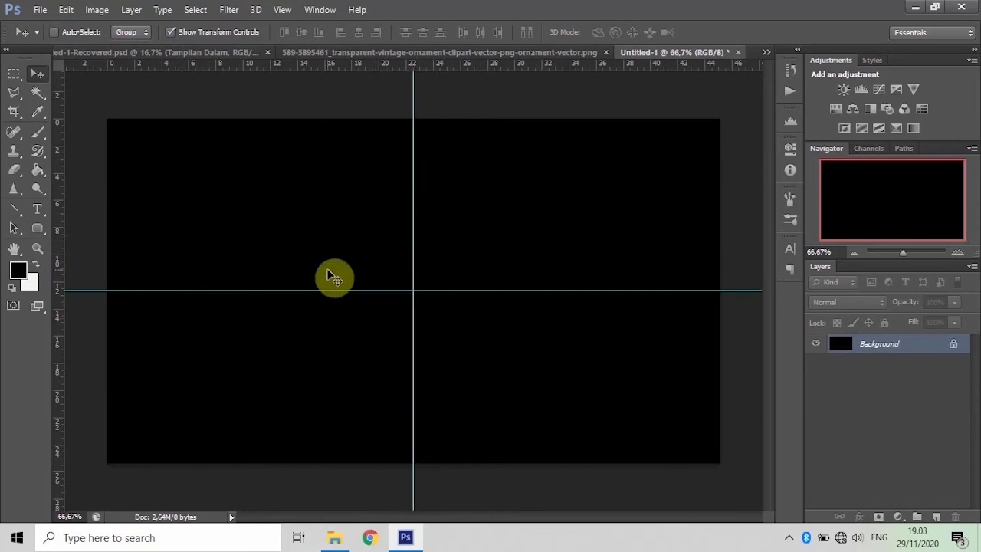
pyautogui.click(498, 57)
# Step: Bring the ornament in as Layer 1 and scale it to about 15.75% at the guide crossing
pyautogui.moveTo(325, 272)
pyautogui.mouseDown()
pyautogui.moveTo(600, 143)
pyautogui.moveTo(542, 137)
pyautogui.mouseUp()
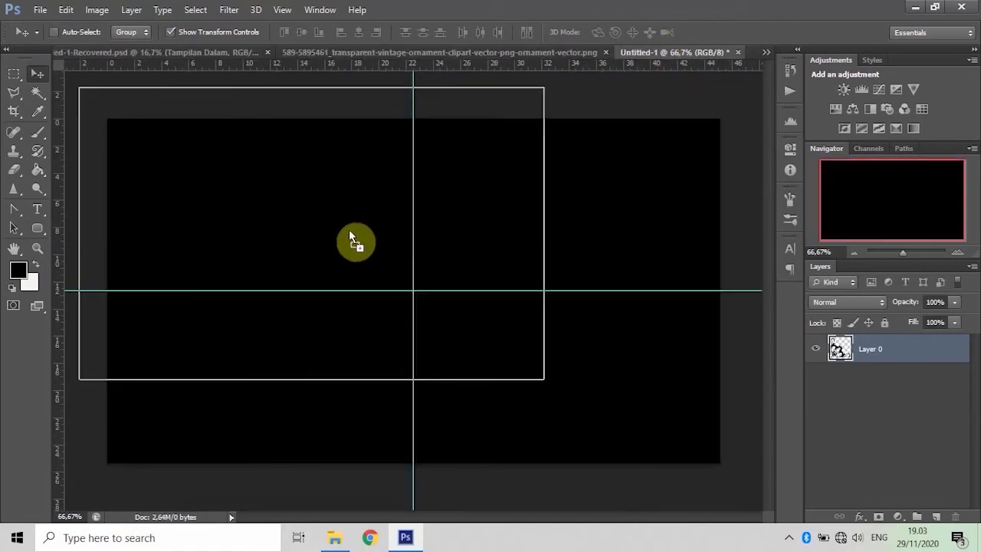
pyautogui.moveTo(349, 229); pyautogui.dragTo(350, 234)
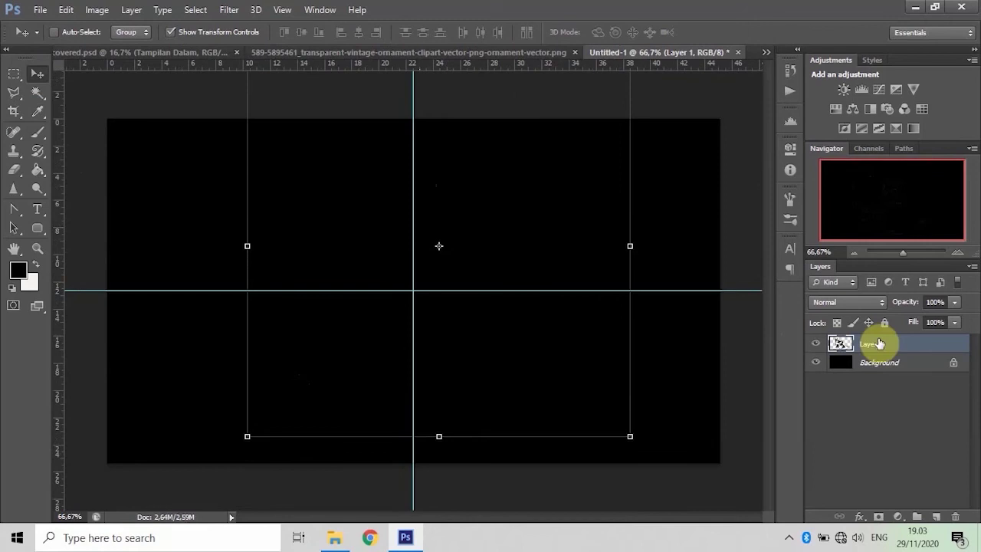
pyautogui.moveTo(364, 171); pyautogui.dragTo(325, 227)
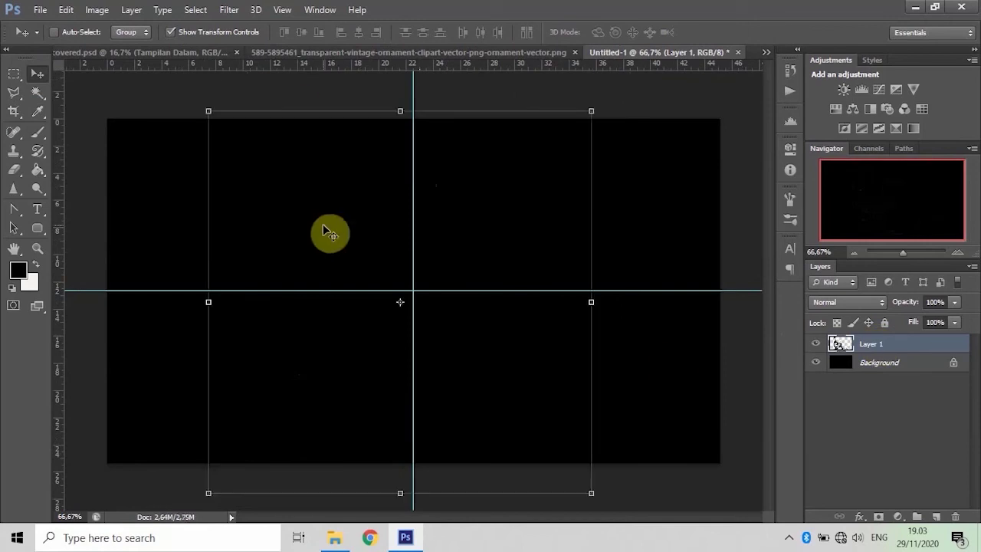
pyautogui.moveTo(209, 111)
pyautogui.mouseDown()
pyautogui.moveTo(454, 388)
pyautogui.moveTo(540, 426)
pyautogui.moveTo(503, 378)
pyautogui.moveTo(390, 289)
pyautogui.moveTo(397, 285)
pyautogui.mouseUp()
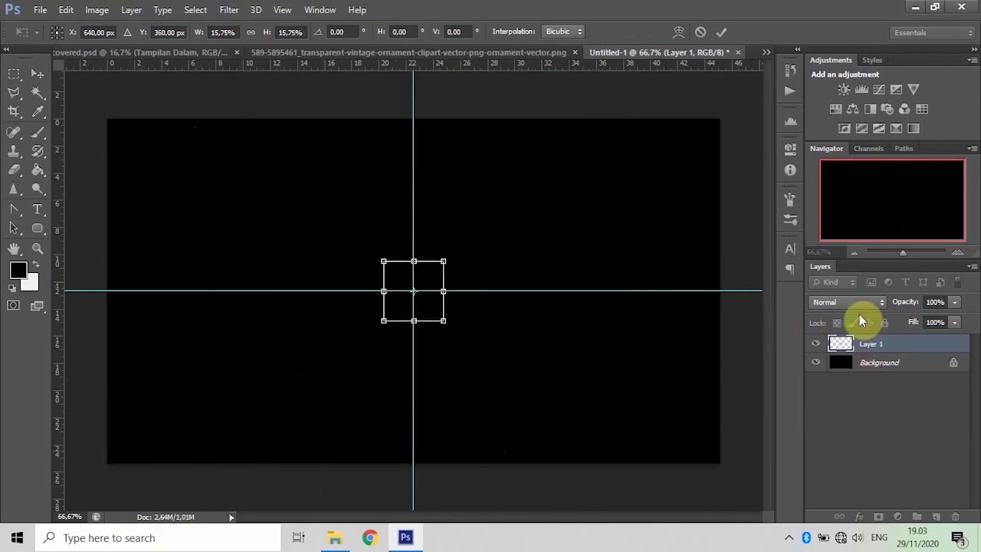
# Step: Commit the ornament's scaling and enable Gradient Overlay in Layer 1's blending options
pyautogui.click(722, 32)
pyautogui.rightClick(889, 343)
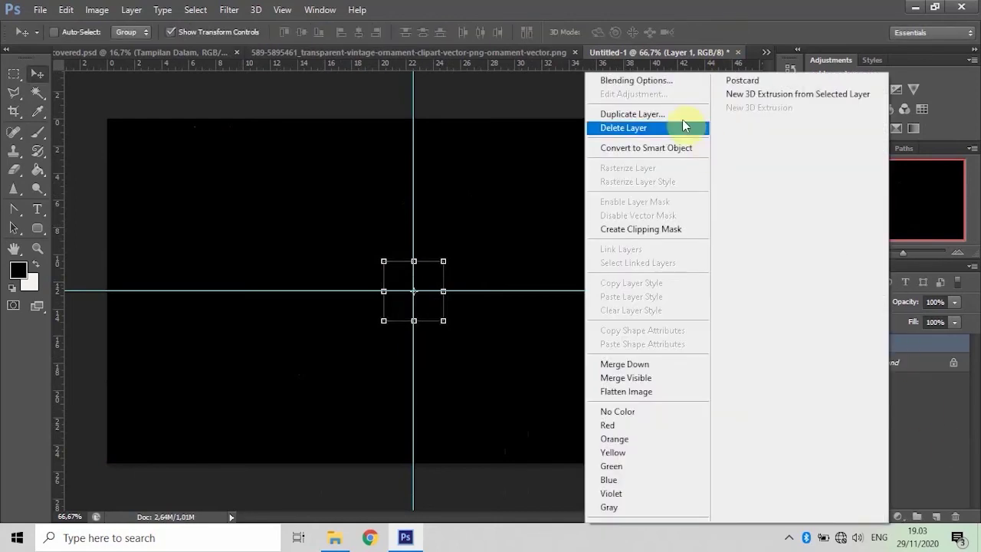
pyautogui.click(669, 82)
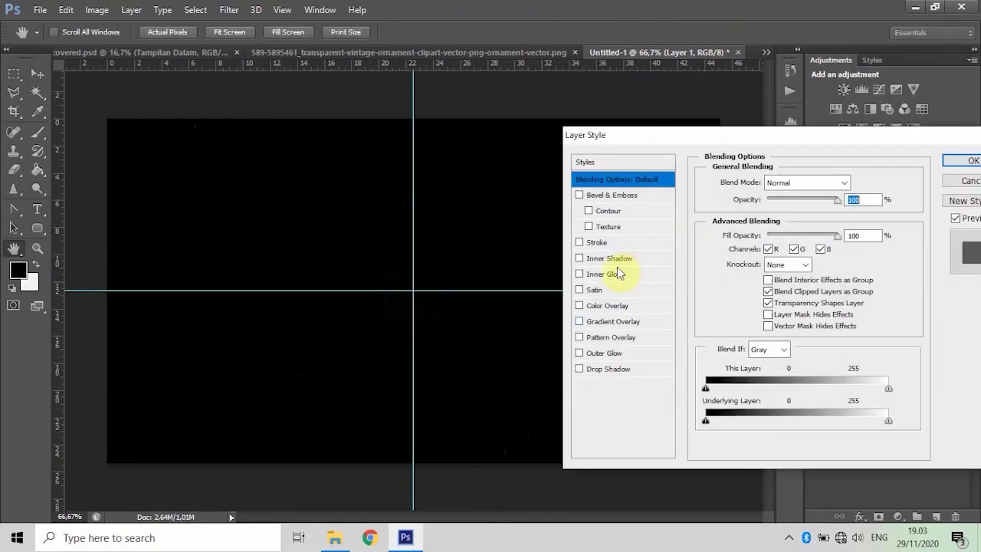
pyautogui.click(612, 323)
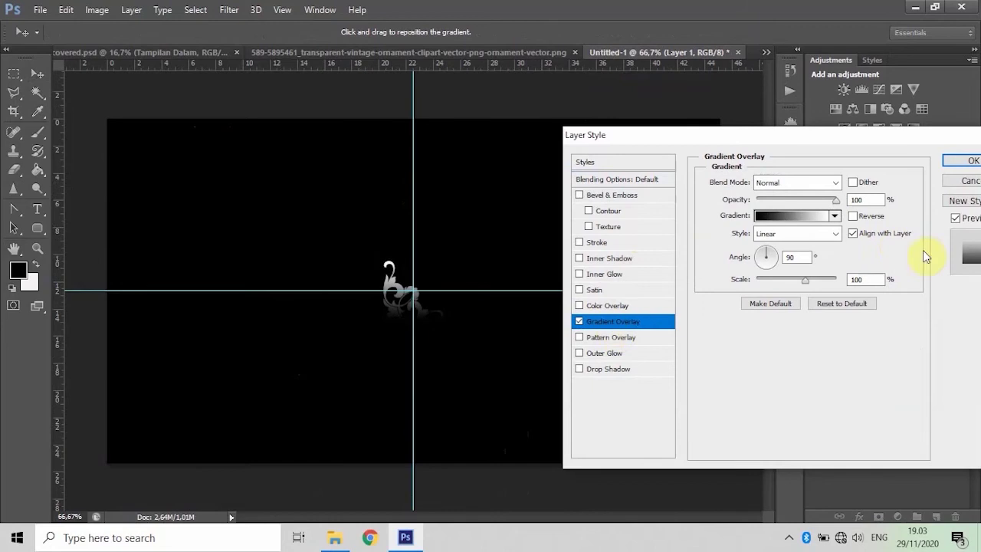
# Step: Set the overlay to a gold gradient at 0° angle and 100% scale
pyautogui.click(834, 216)
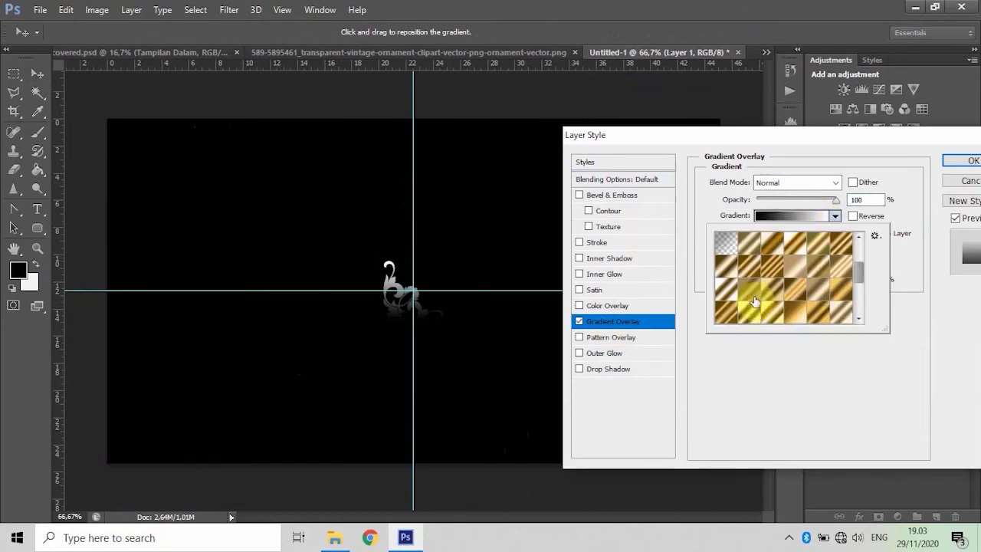
pyautogui.click(726, 316)
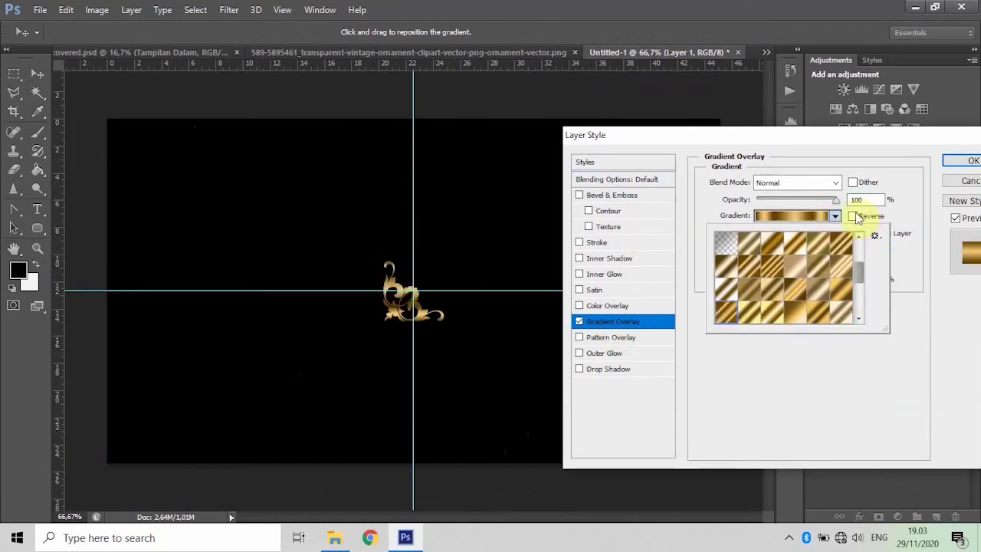
pyautogui.click(914, 211)
pyautogui.doubleClick(863, 280)
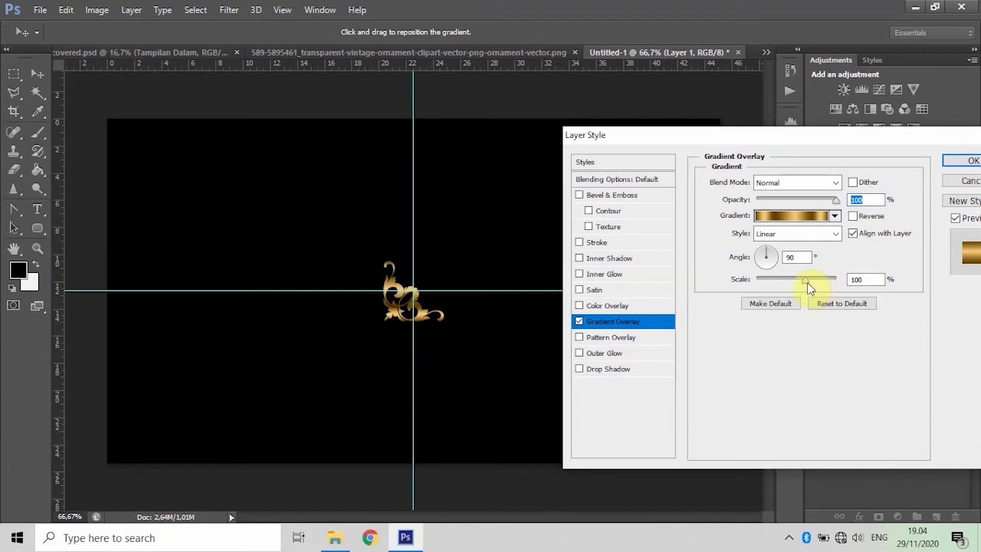
pyautogui.moveTo(835, 279)
pyautogui.mouseDown()
pyautogui.moveTo(775, 281)
pyautogui.moveTo(804, 279)
pyautogui.mouseUp()
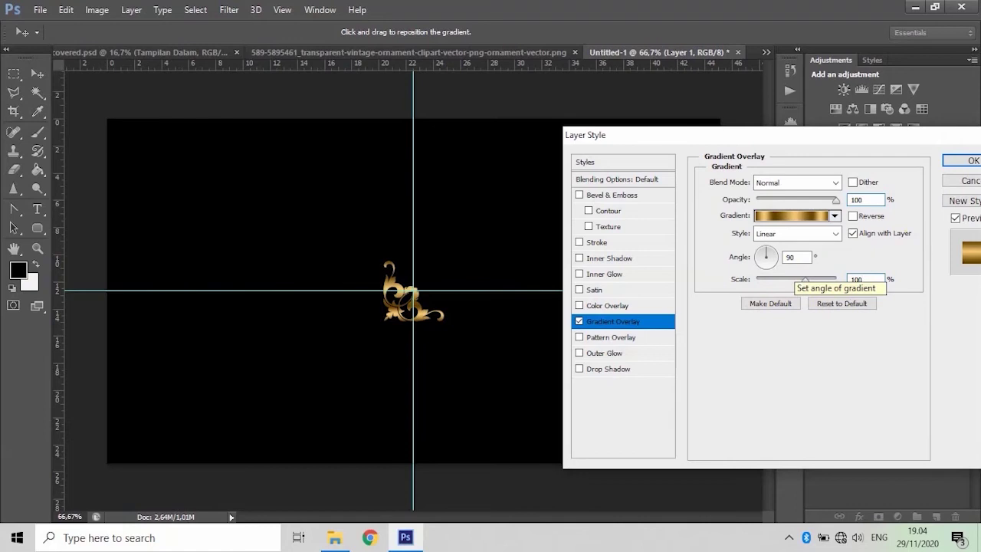
pyautogui.click(774, 259)
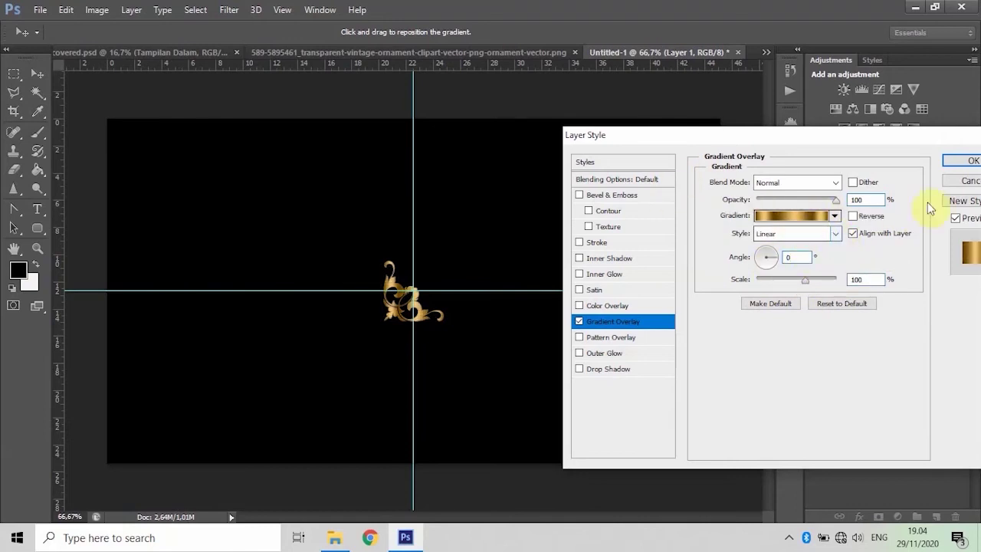
pyautogui.click(963, 165)
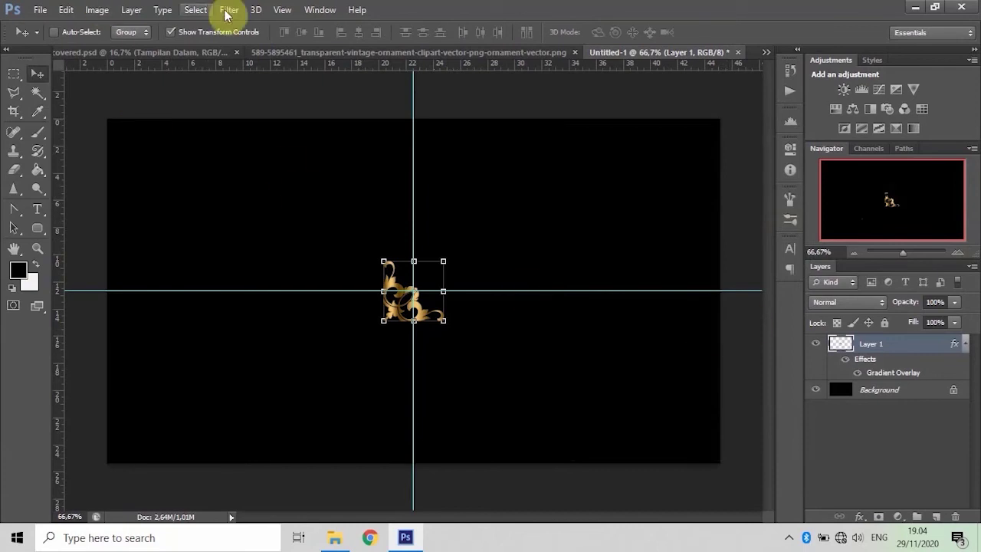
# Step: Open the Timeline panel, create a video timeline, and zoom the canvas out to 33.33%
pyautogui.click(281, 10)
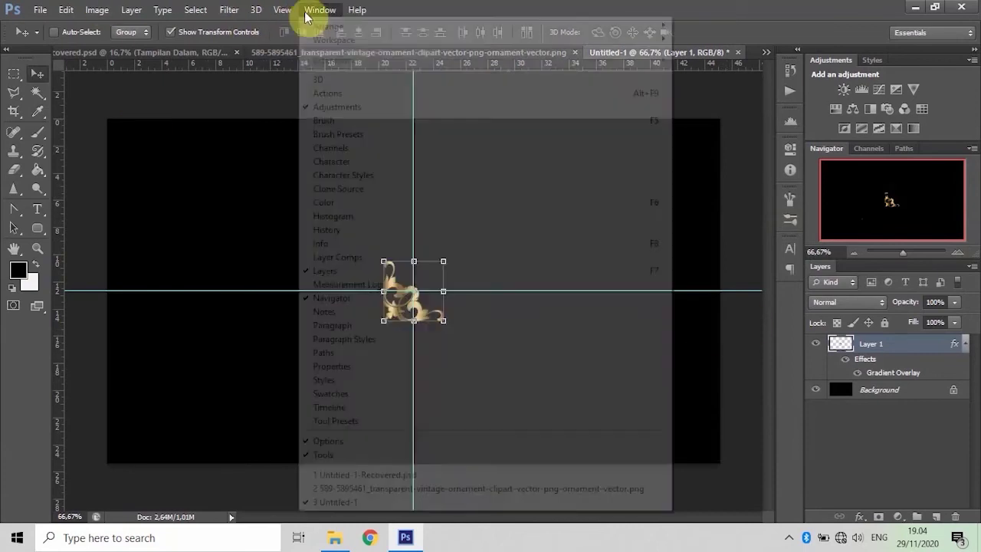
pyautogui.click(317, 10)
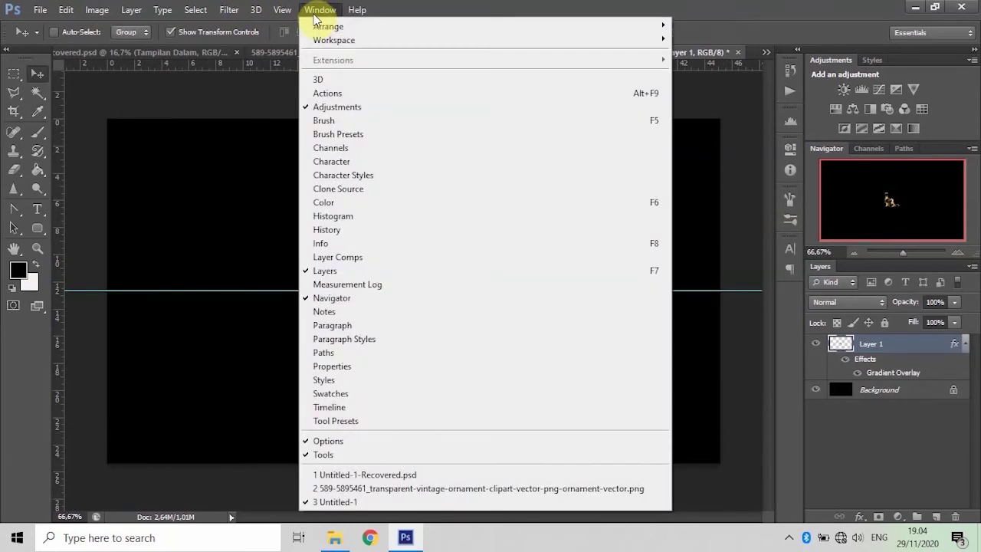
pyautogui.click(358, 412)
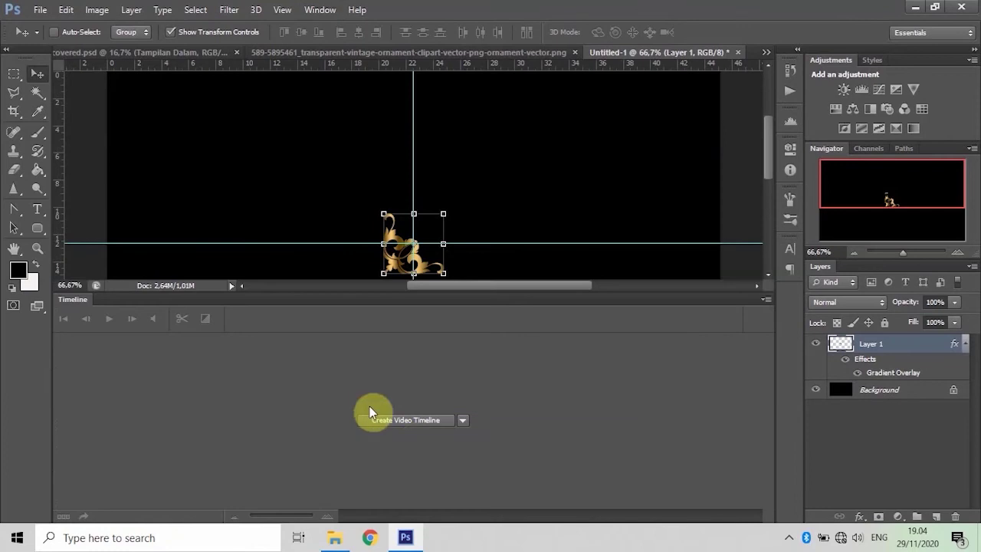
pyautogui.click(410, 421)
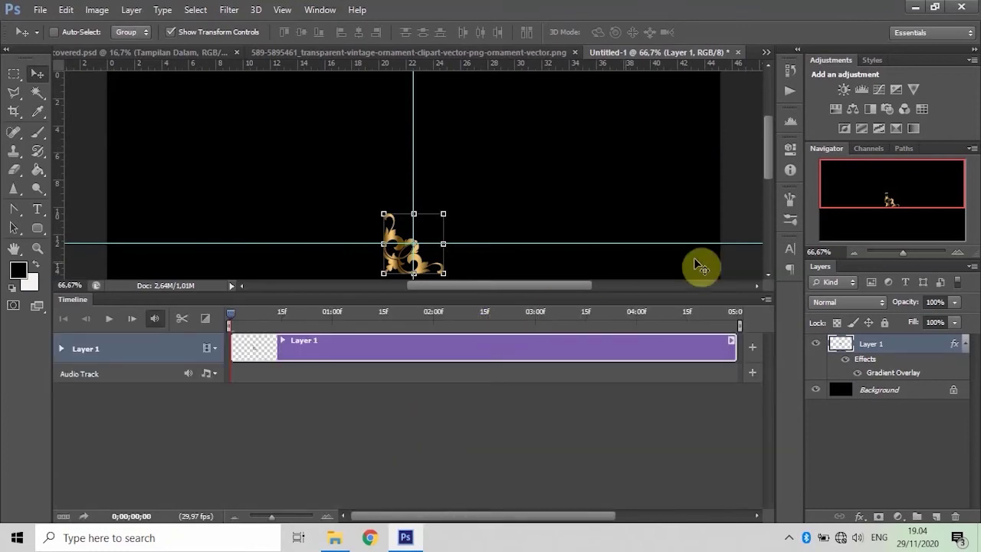
pyautogui.click(855, 253)
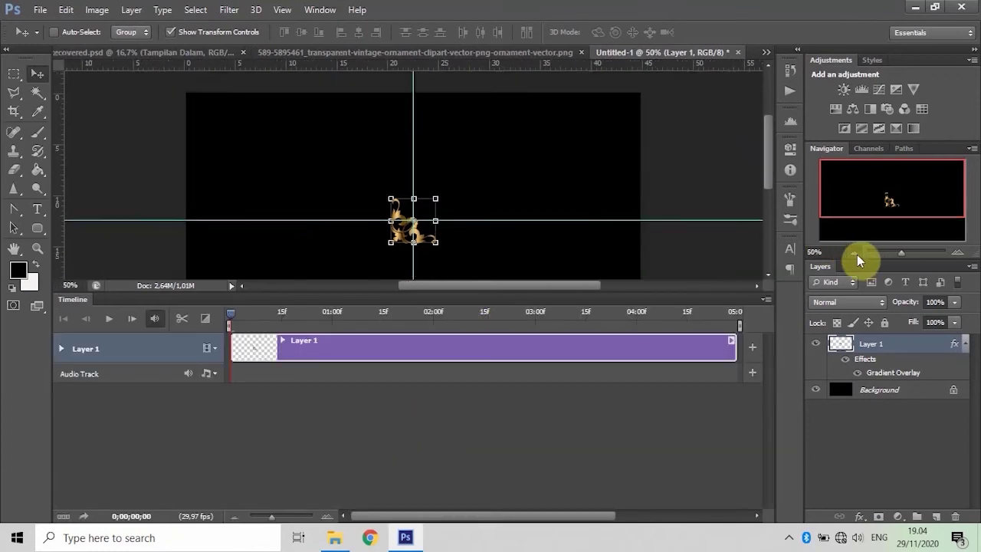
pyautogui.click(855, 252)
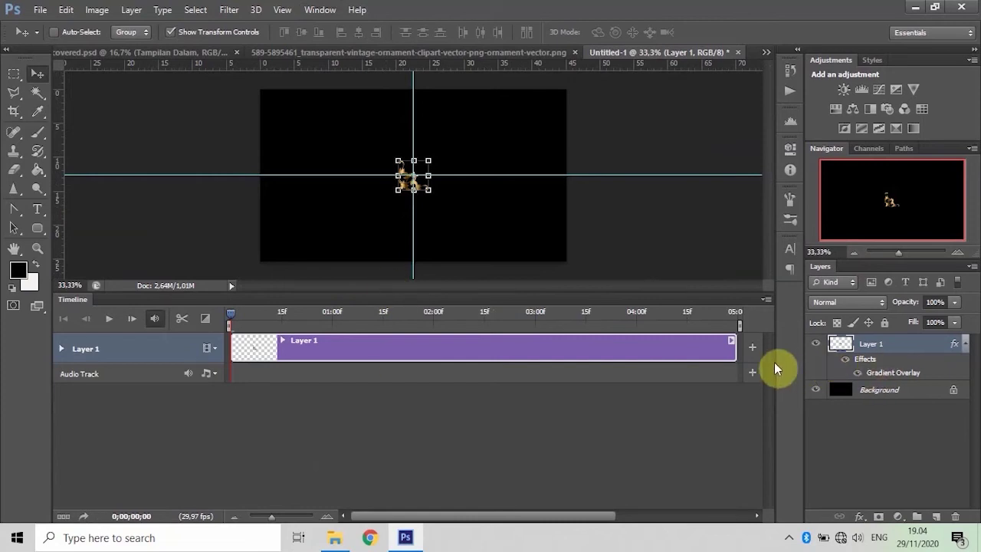
# Step: Rasterize Layer 1's layer style and convert the layer to a Smart Object
pyautogui.rightClick(871, 348)
pyautogui.click(630, 182)
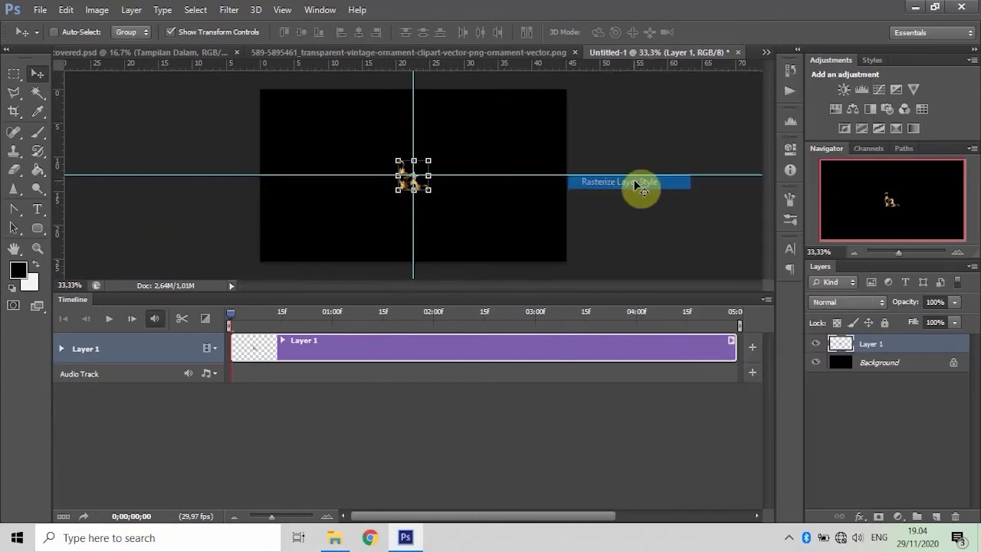
pyautogui.rightClick(904, 347)
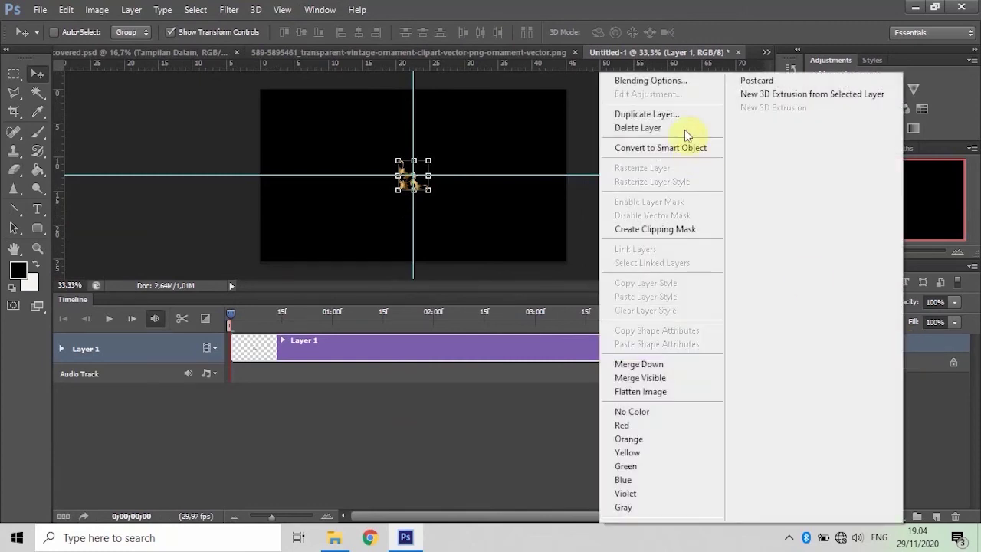
pyautogui.click(684, 148)
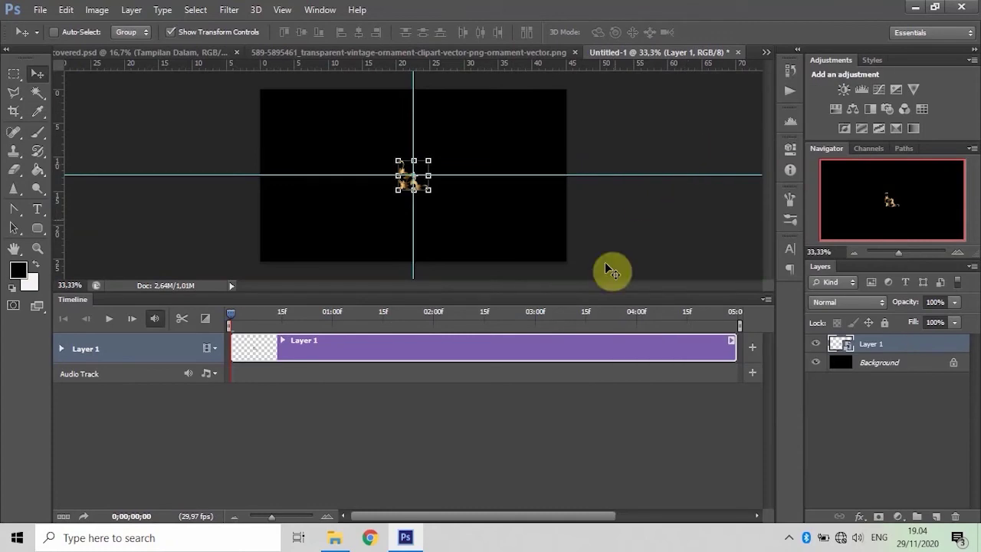
# Step: Expand Layer 1's Transform, Opacity and Style tracks and begin transforming the ornament
pyautogui.click(63, 350)
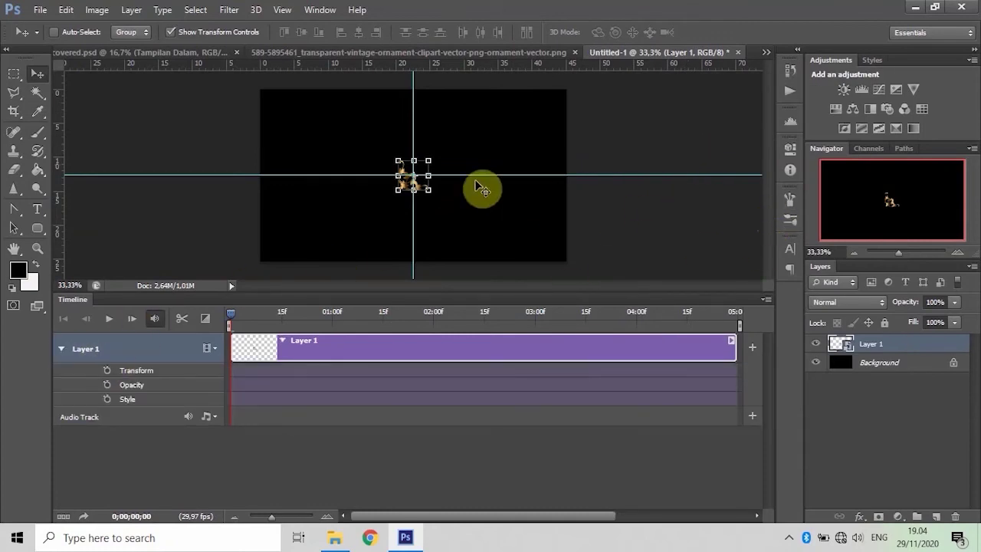
pyautogui.moveTo(418, 175)
pyautogui.mouseDown()
pyautogui.moveTo(420, 94)
pyautogui.moveTo(414, 175)
pyautogui.mouseUp()
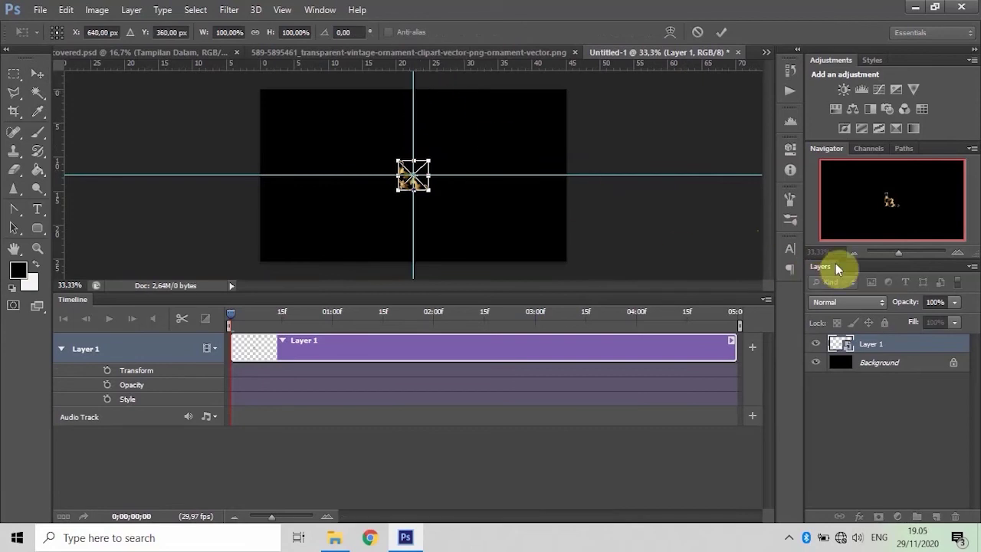
pyautogui.hotkey('ctrl', '+')
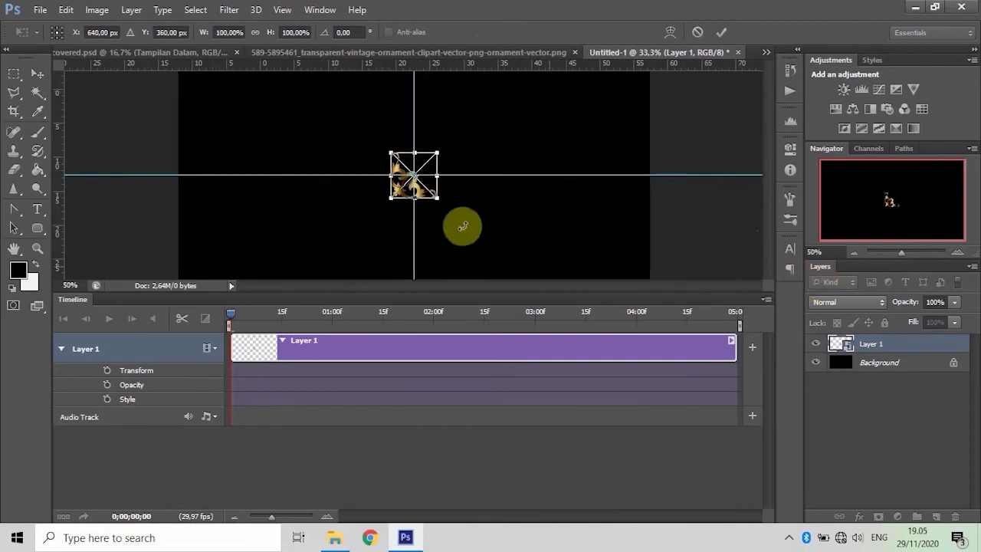
pyautogui.hotkey('ctrl', '+')
pyautogui.scroll(3, 762, 169)
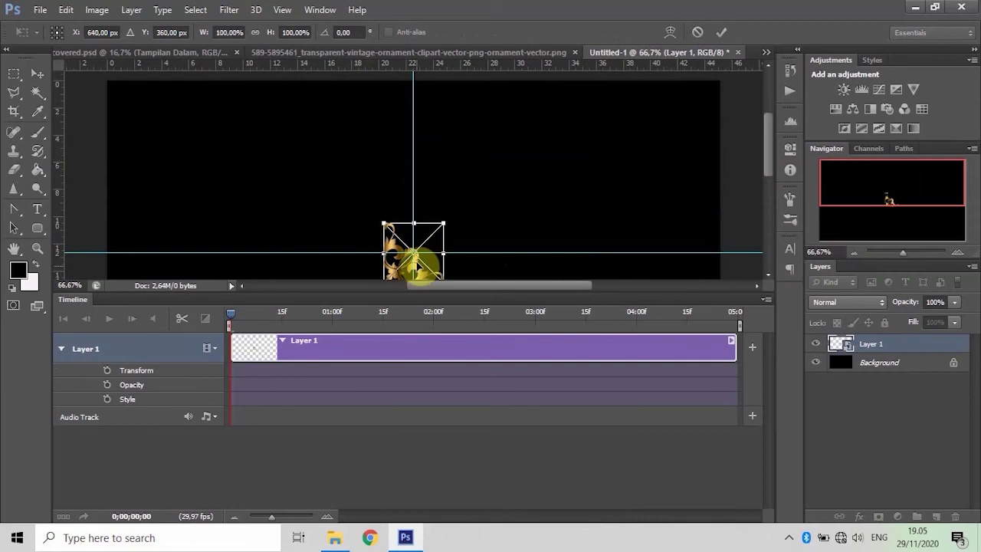
# Step: Move the ornament above the canvas and set a Transform keyframe at 0;00;00;00
pyautogui.moveTo(403, 246)
pyautogui.mouseDown()
pyautogui.moveTo(407, 114)
pyautogui.moveTo(405, 142)
pyautogui.mouseUp()
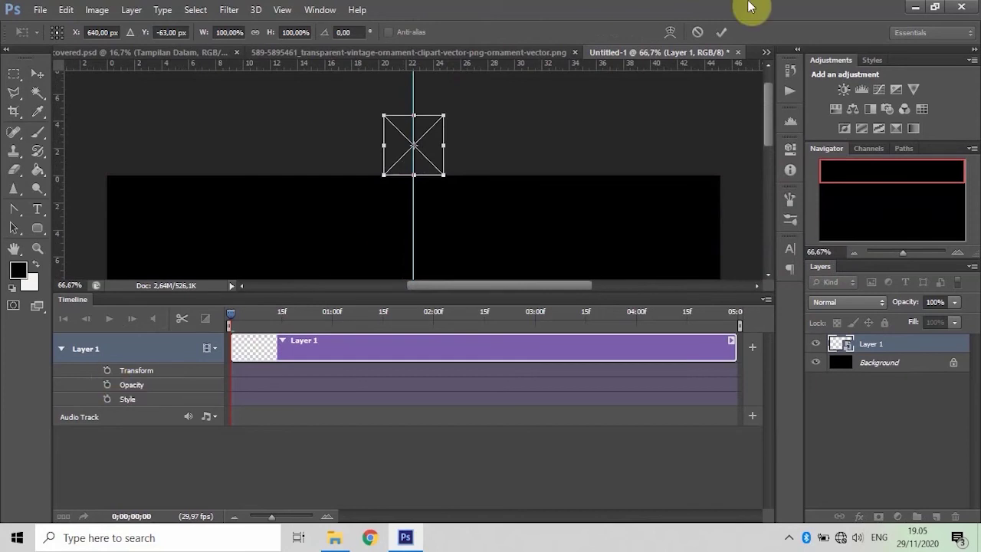
pyautogui.click(722, 34)
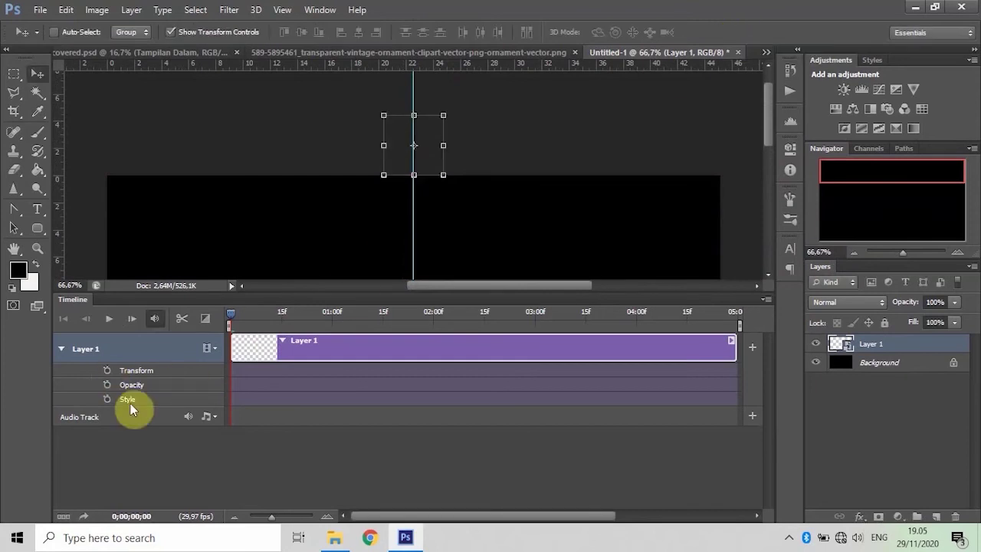
pyautogui.click(107, 370)
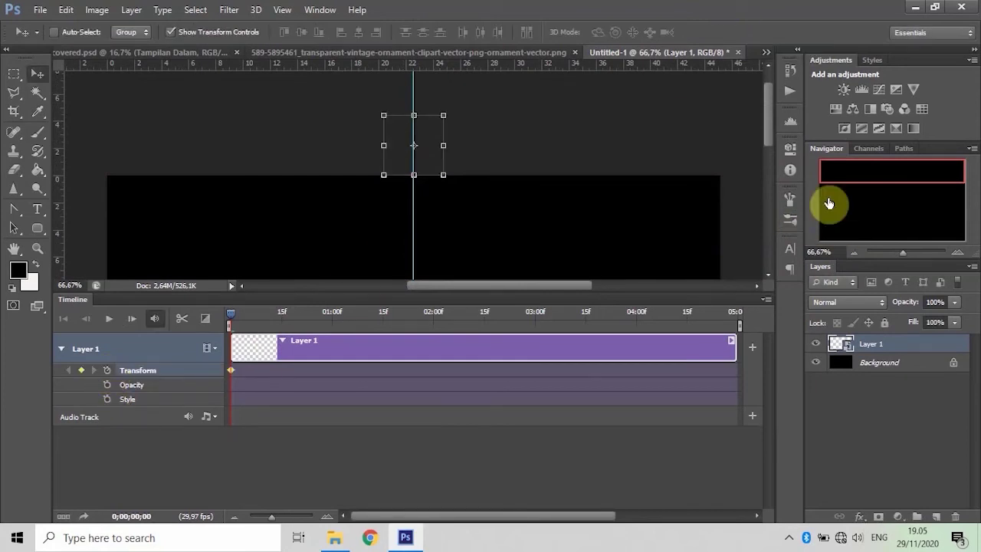
pyautogui.moveTo(768, 124); pyautogui.dragTo(769, 145)
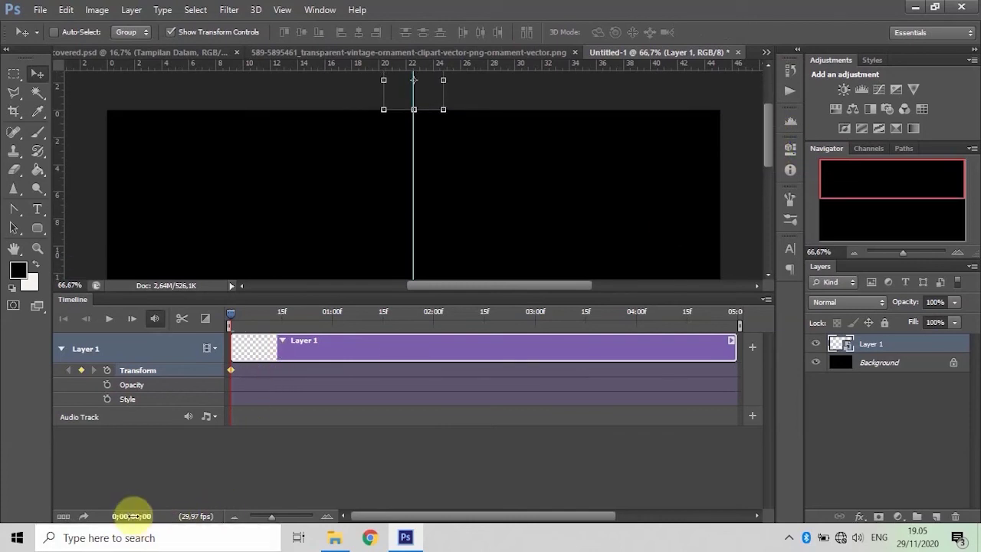
# Step: At 0;00;01;00, move the ornament to the guide crossing and rotate it 180°
pyautogui.click(134, 517)
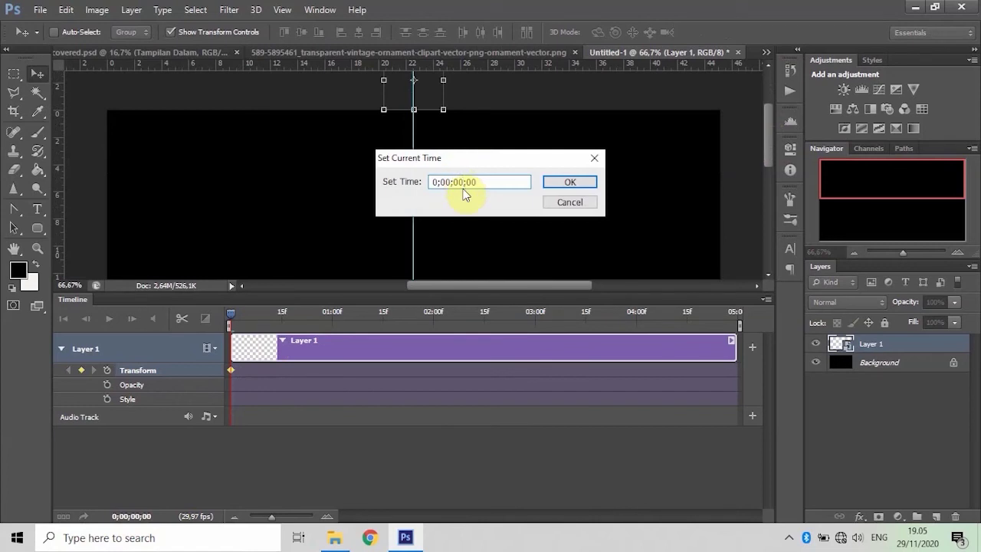
pyautogui.click(567, 184)
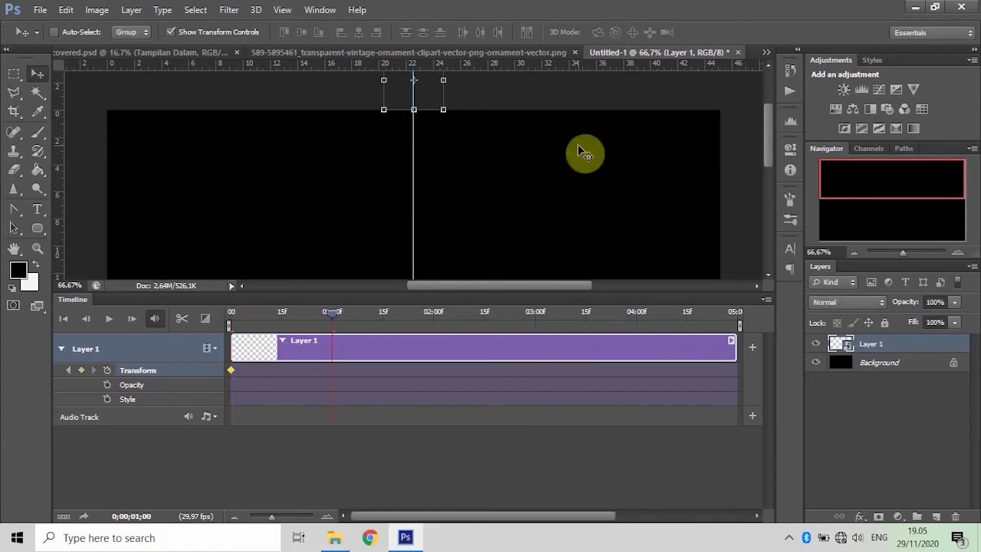
pyautogui.moveTo(407, 102); pyautogui.dragTo(400, 218)
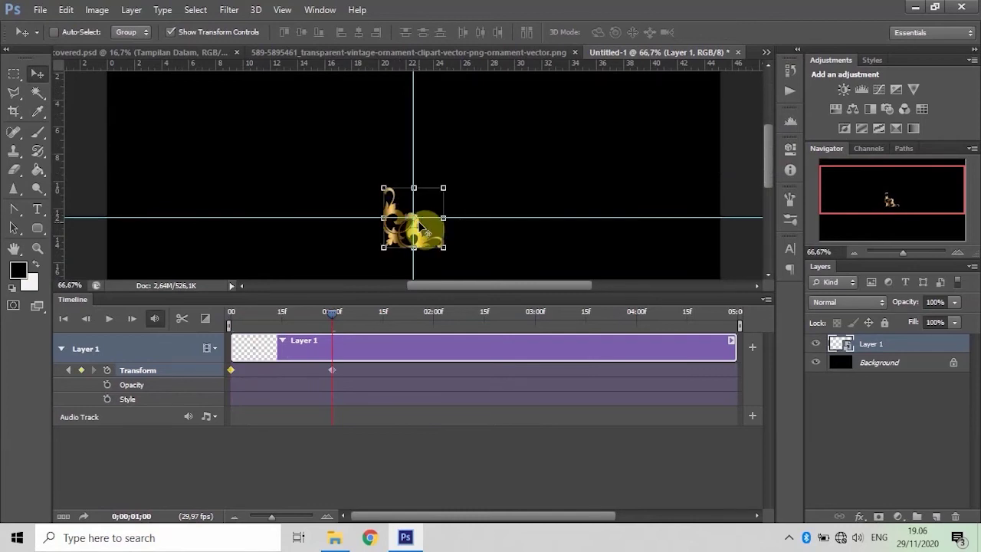
pyautogui.hotkey('ctrl', 't')
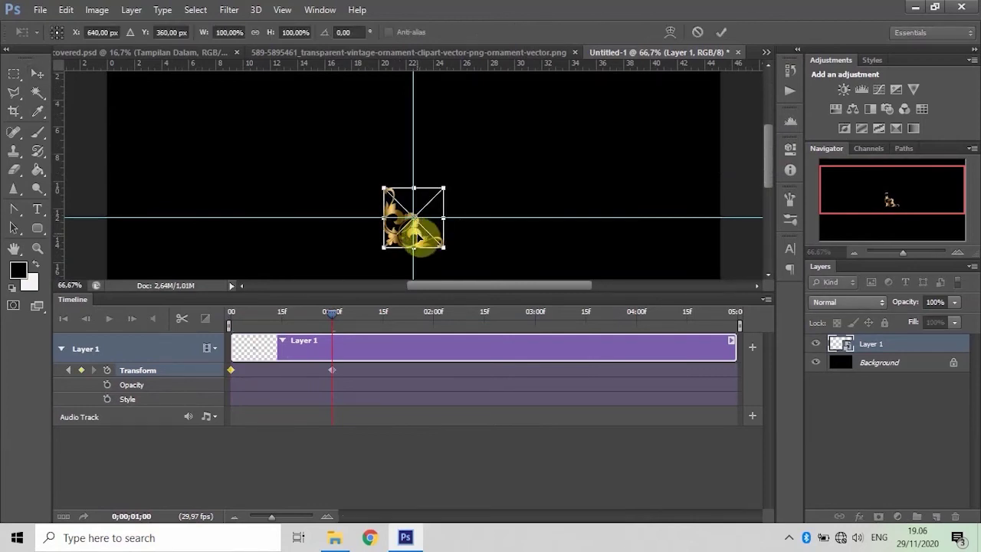
pyautogui.click(68, 9)
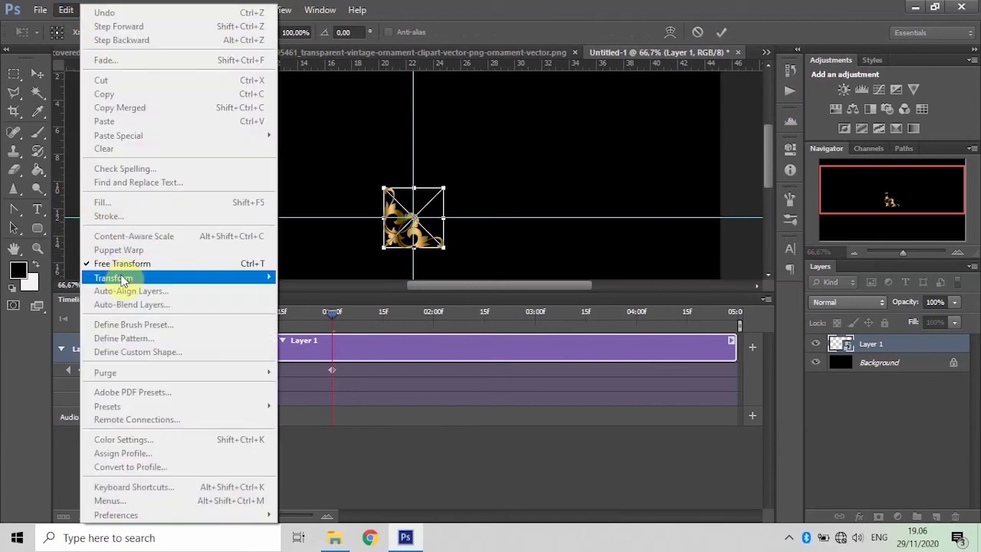
pyautogui.moveTo(114, 277)
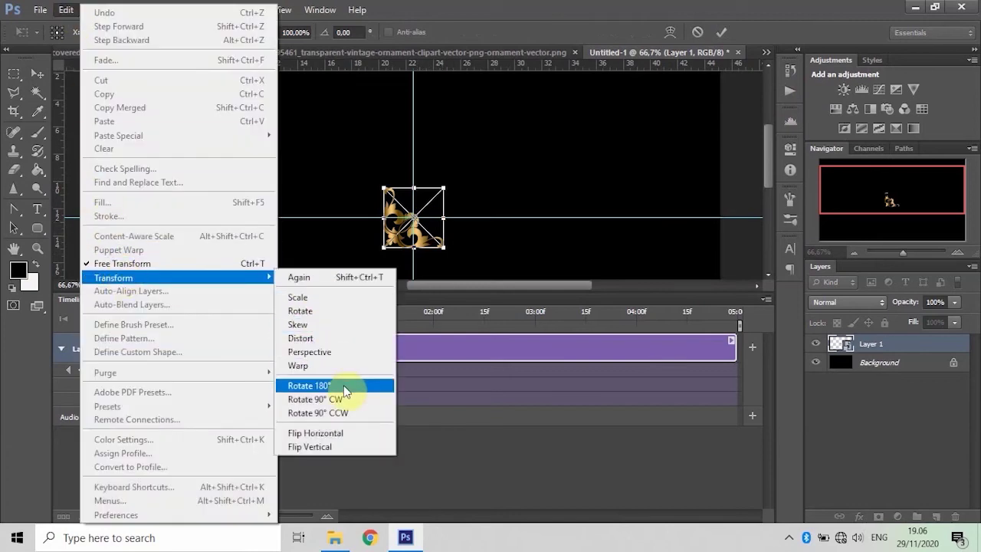
pyautogui.click(344, 391)
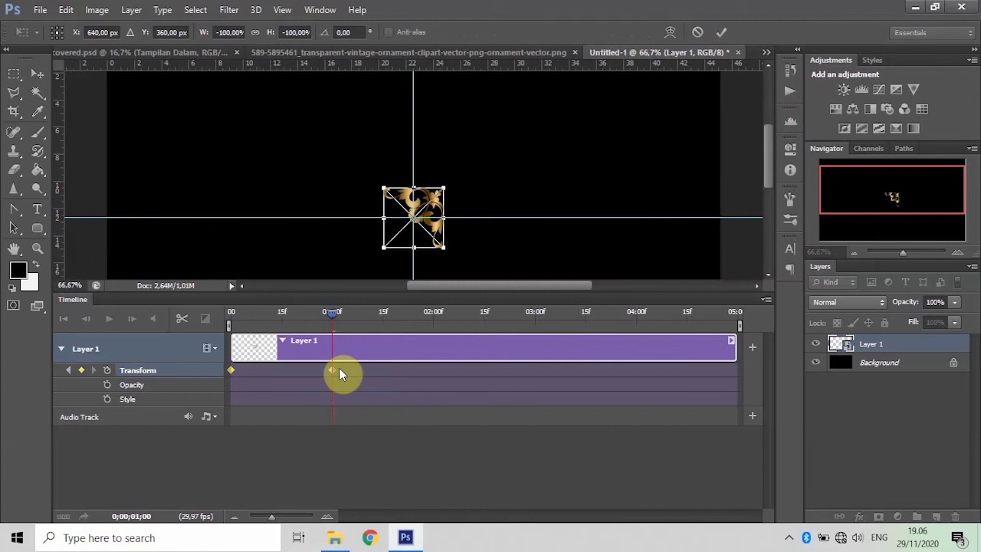
pyautogui.click(719, 33)
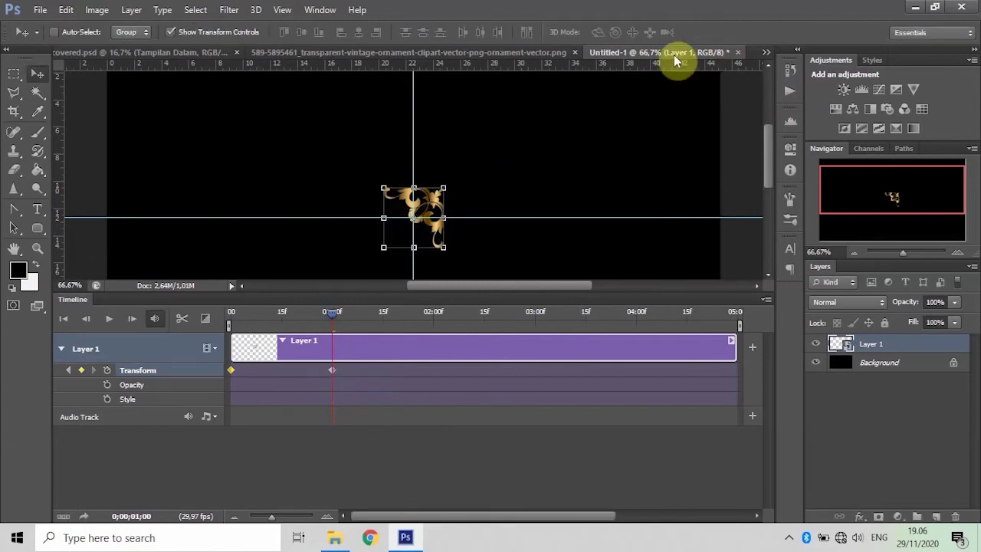
pyautogui.moveTo(332, 314)
pyautogui.mouseDown()
pyautogui.moveTo(246, 326)
pyautogui.moveTo(333, 329)
pyautogui.mouseUp()
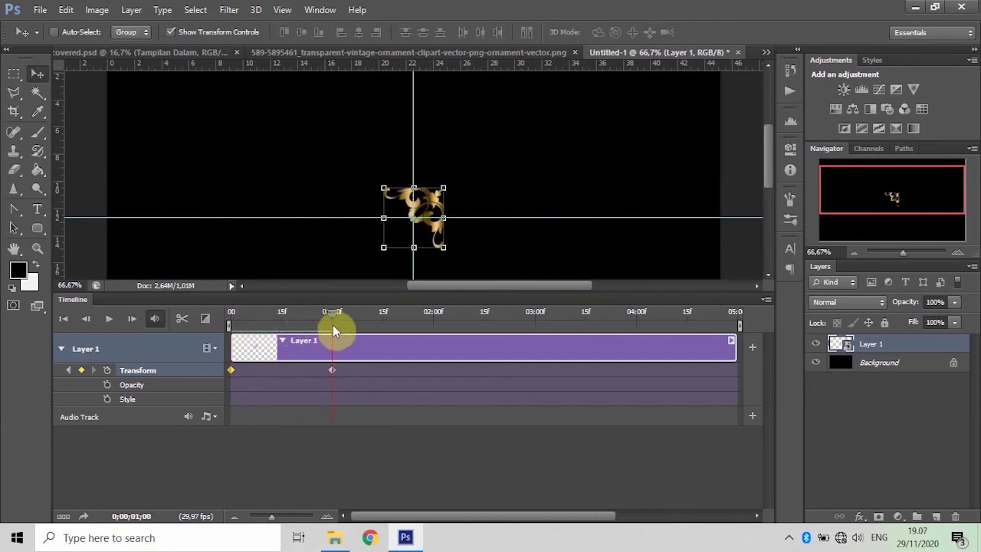
# Step: Duplicate the ornament layer three times, creating Layer 1 copy, copy 2 and copy 3
pyautogui.rightClick(911, 346)
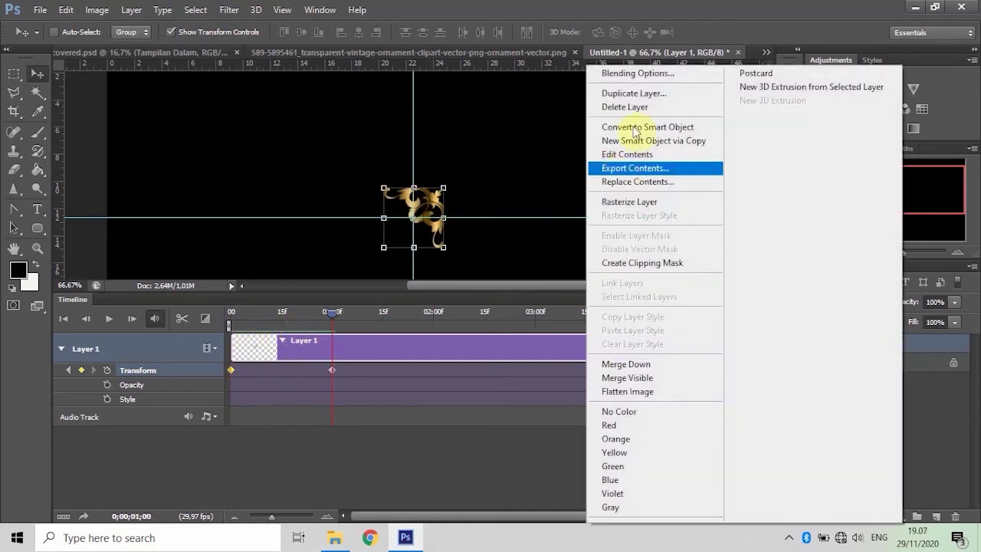
pyautogui.click(657, 94)
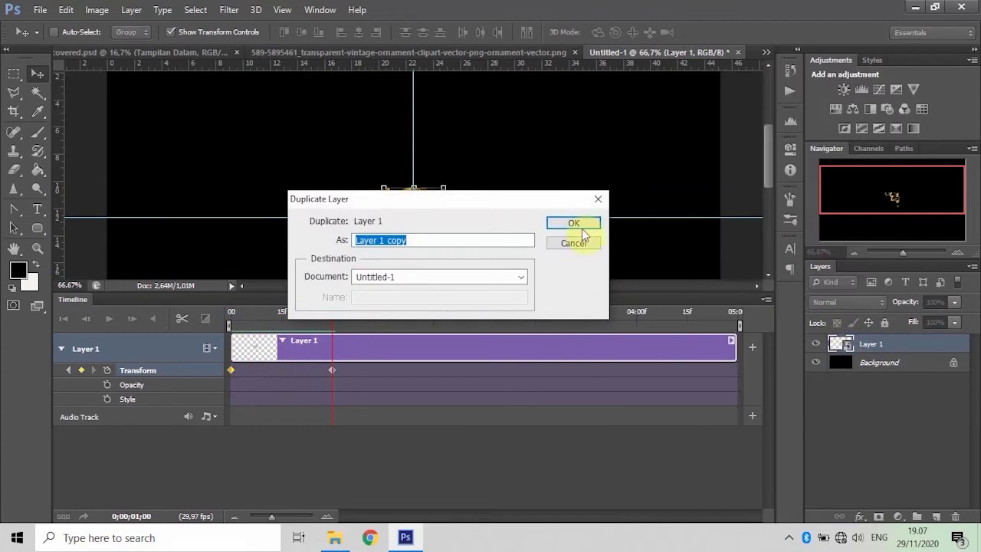
pyautogui.click(575, 224)
pyautogui.rightClick(886, 344)
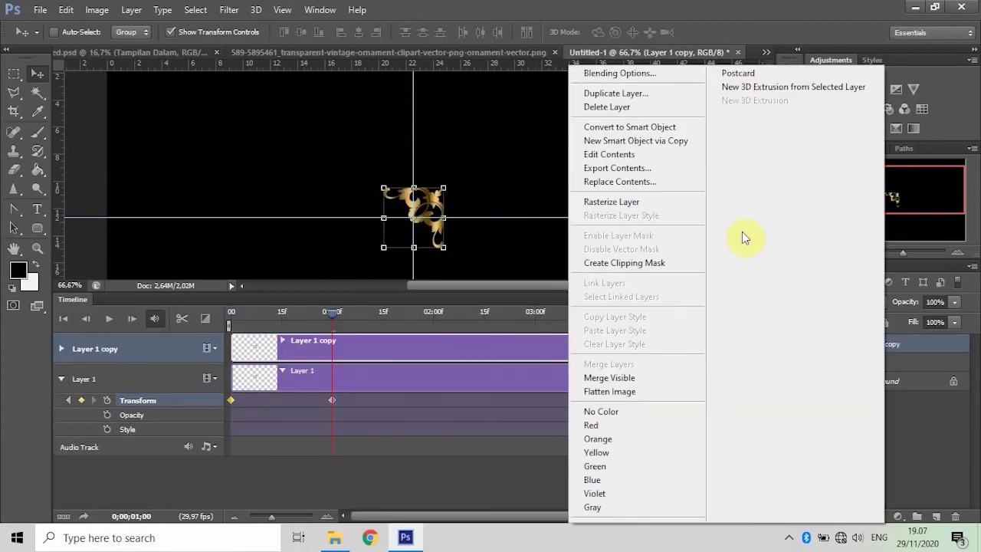
pyautogui.click(659, 93)
pyautogui.press('Return')
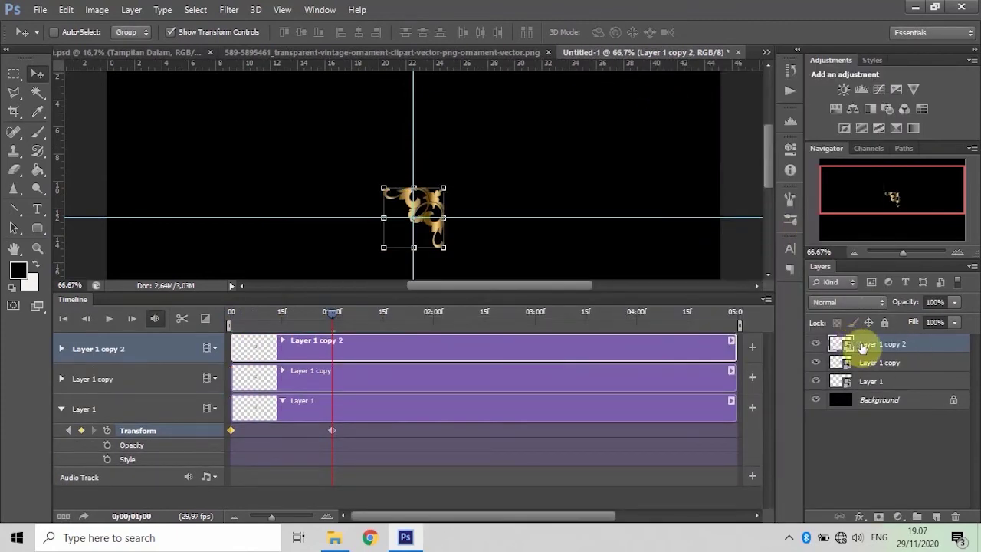
pyautogui.rightClick(862, 347)
pyautogui.click(626, 96)
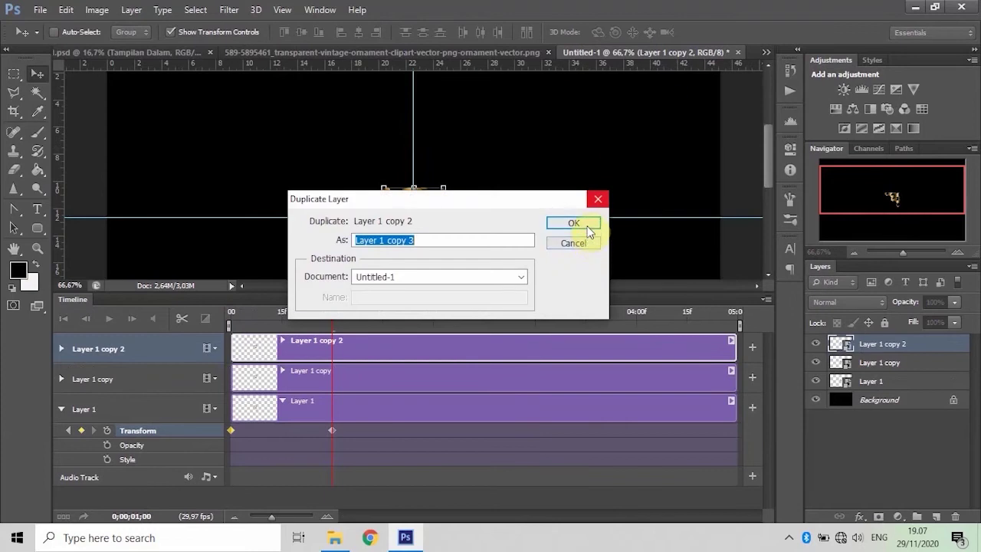
pyautogui.click(587, 228)
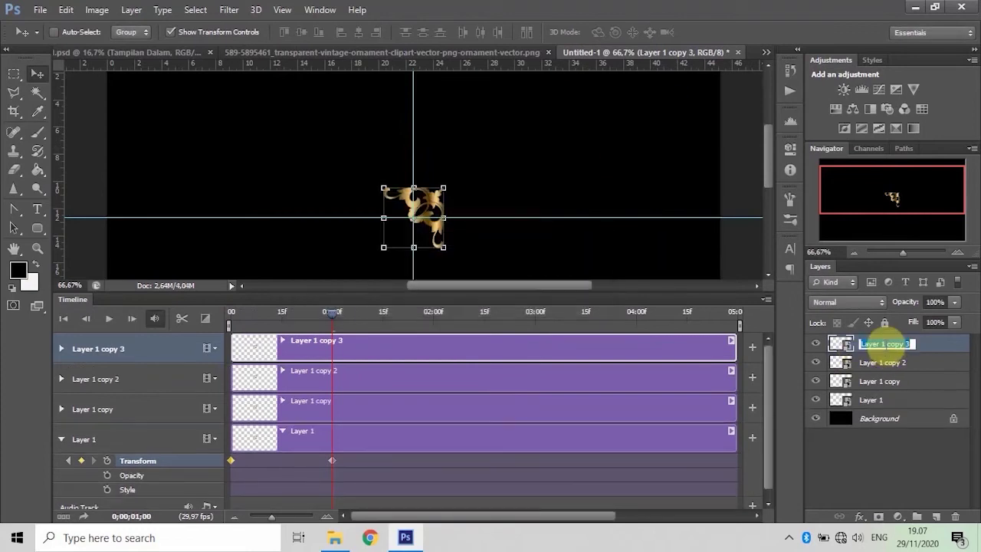
# Step: Rename the four ornament layers 1, 2, 3 and 4 from top to bottom
pyautogui.write('1')
pyautogui.doubleClick(887, 363)
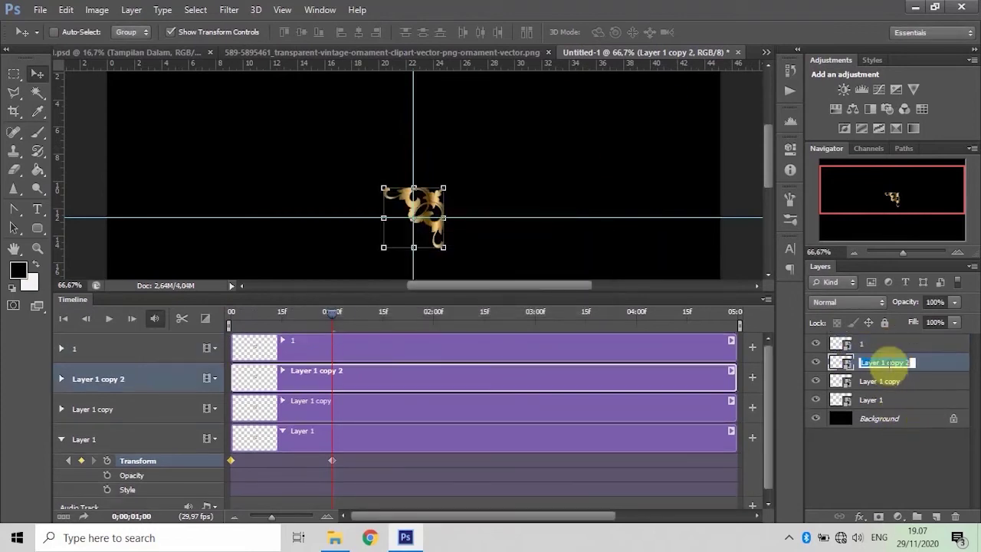
pyautogui.write('2')
pyautogui.doubleClick(888, 381)
pyautogui.write('3')
pyautogui.doubleClick(880, 399)
pyautogui.write('4')
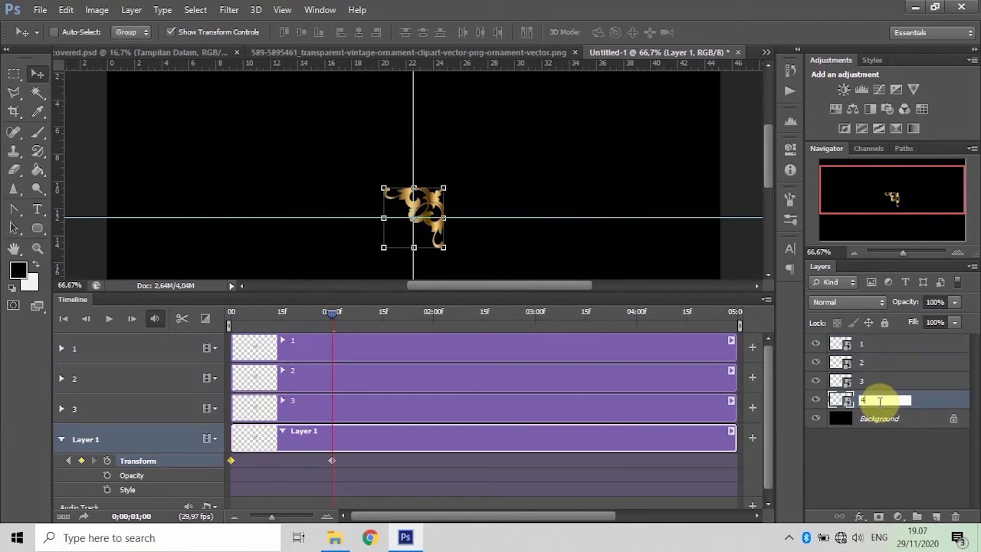
pyautogui.click(868, 458)
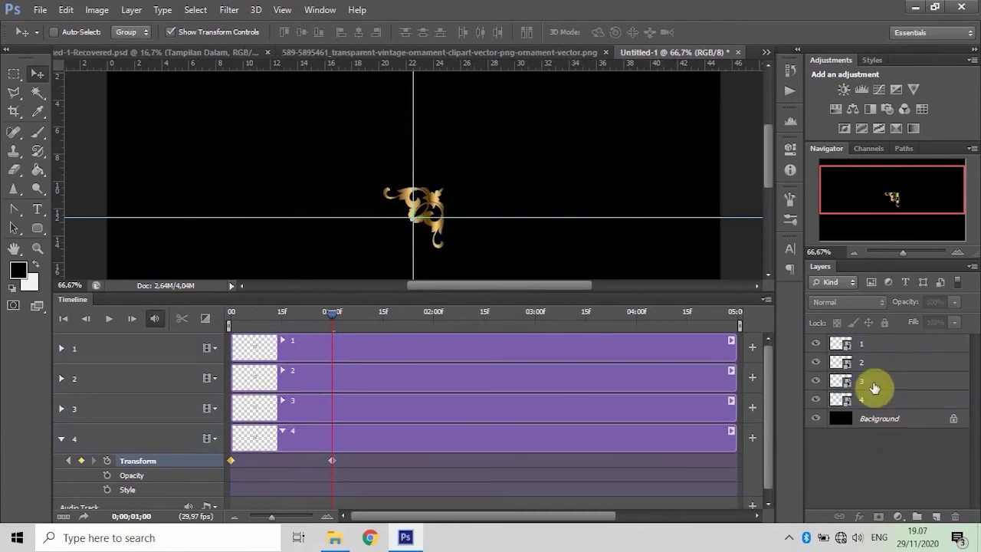
# Step: Rotate ornament copy 2 by 90° so it faces another corner
pyautogui.click(860, 344)
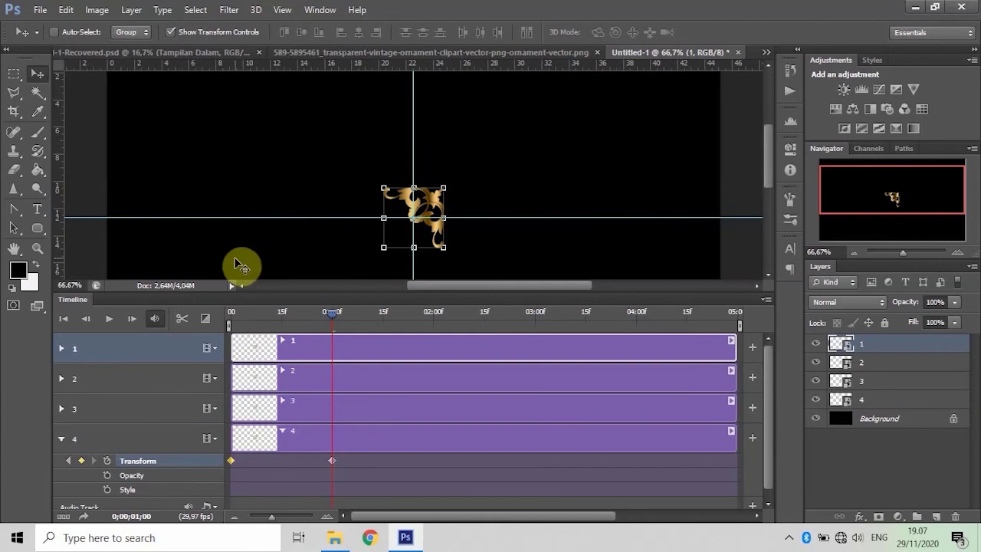
pyautogui.click(874, 362)
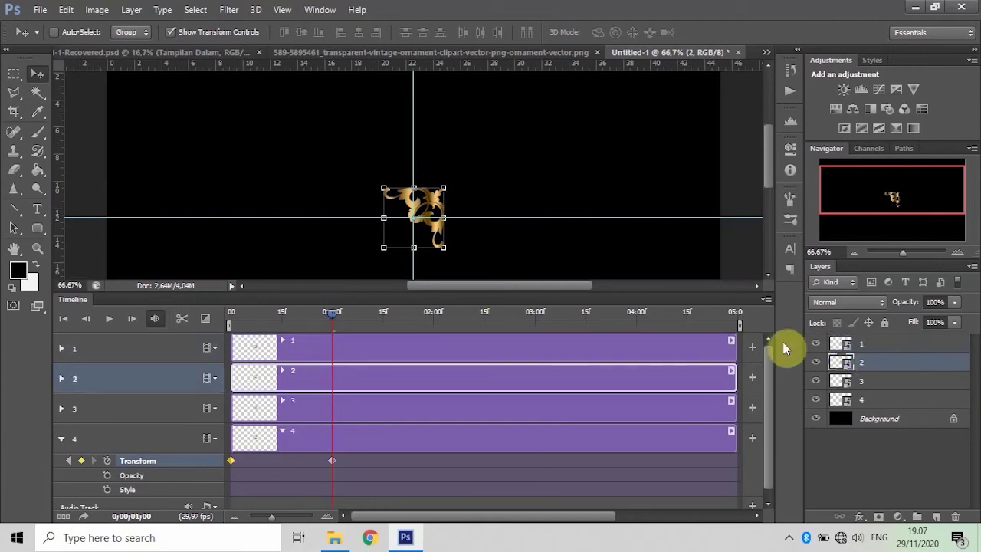
pyautogui.click(61, 10)
pyautogui.moveTo(122, 277)
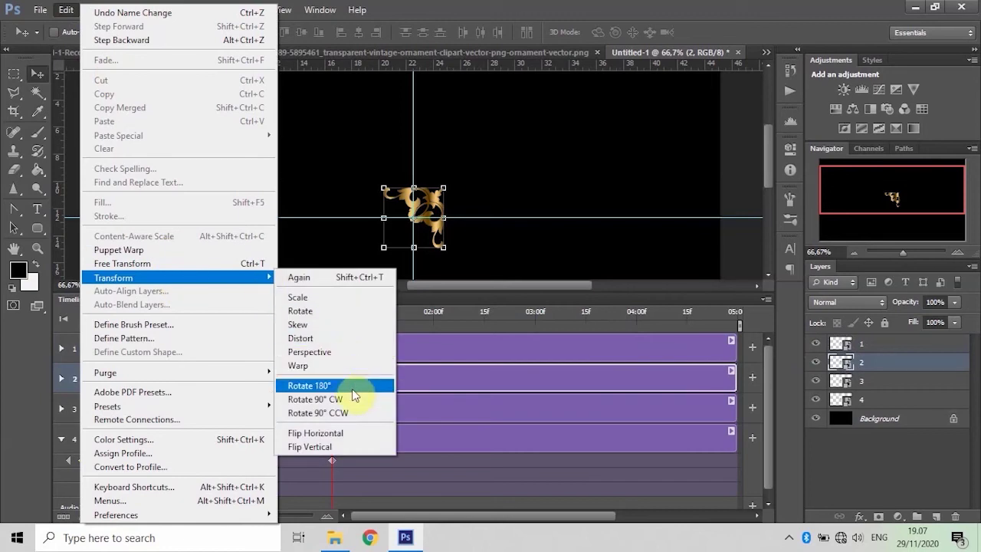
pyautogui.click(346, 399)
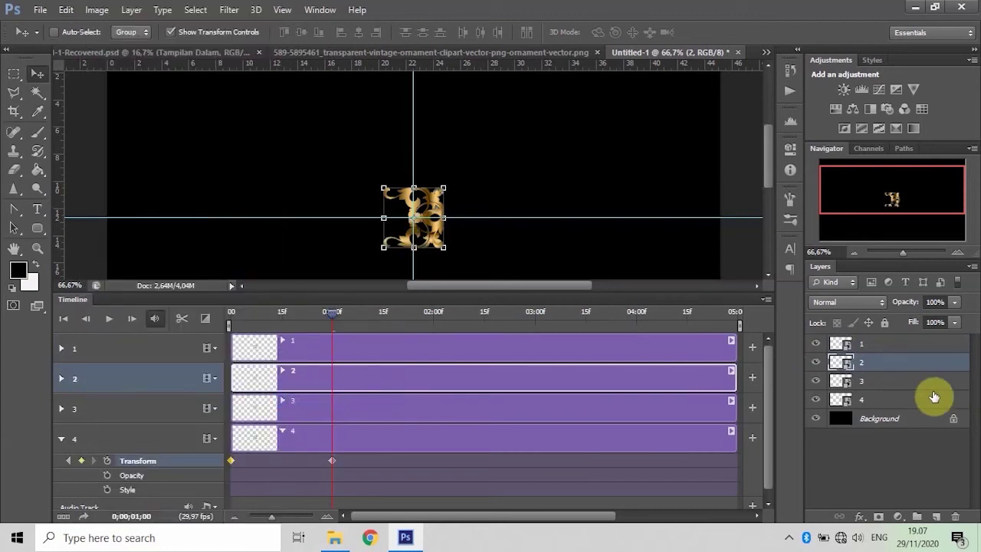
# Step: Rotate ornament copy 3 by a 90° quarter turn
pyautogui.click(909, 381)
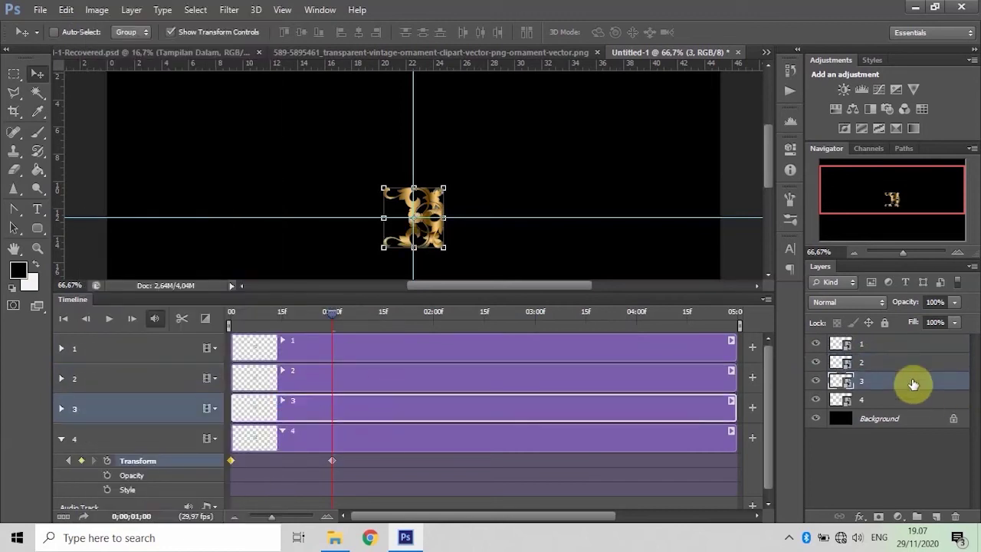
pyautogui.click(67, 10)
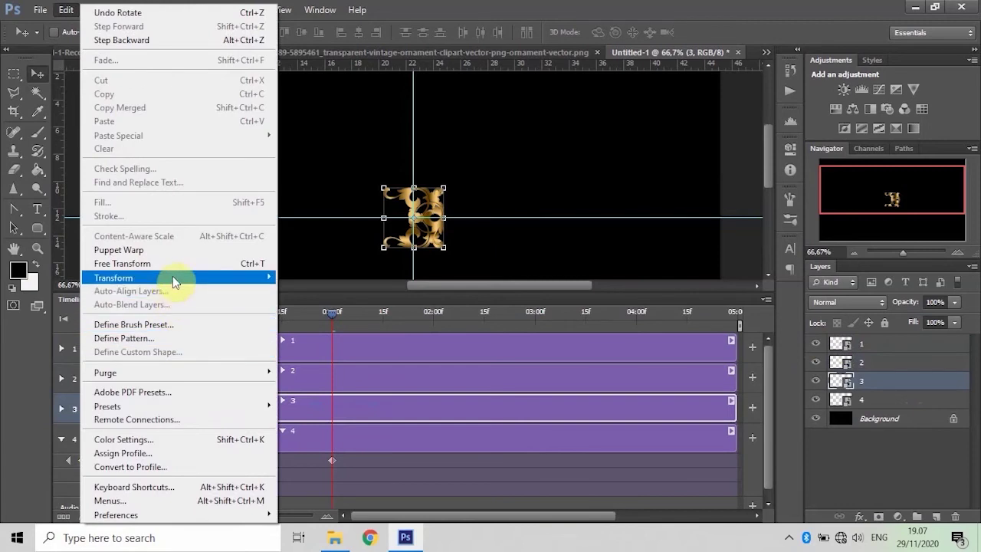
pyautogui.moveTo(113, 277)
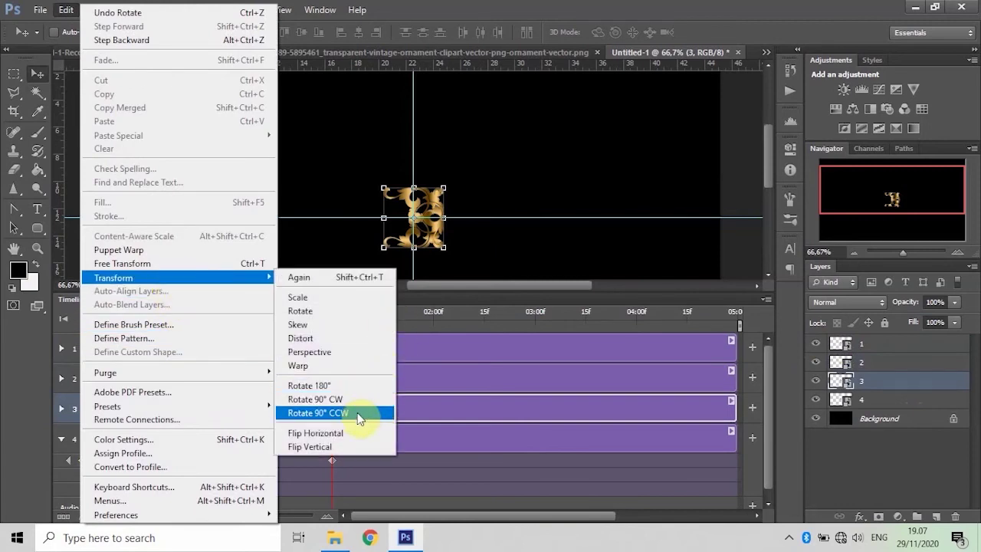
pyautogui.click(356, 400)
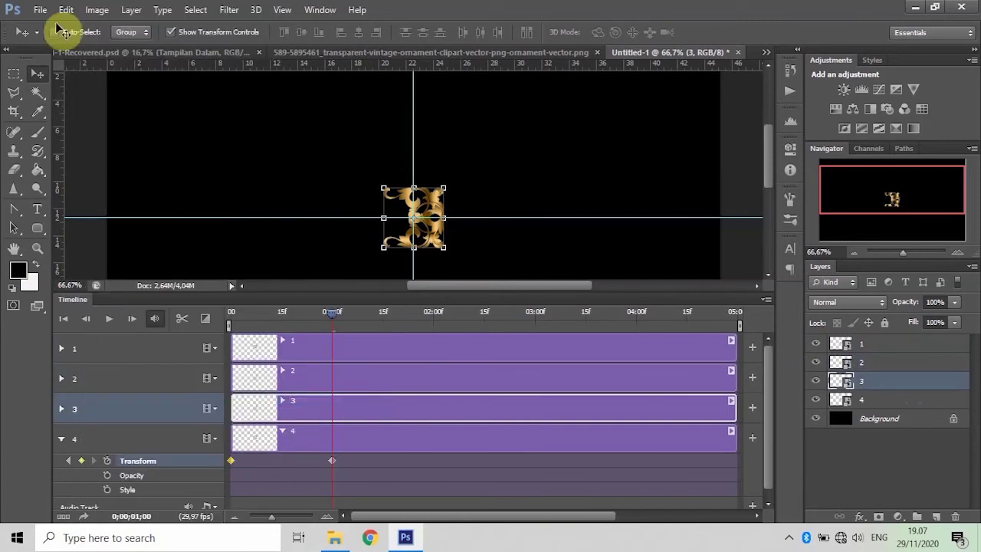
pyautogui.click(66, 10)
pyautogui.moveTo(178, 278)
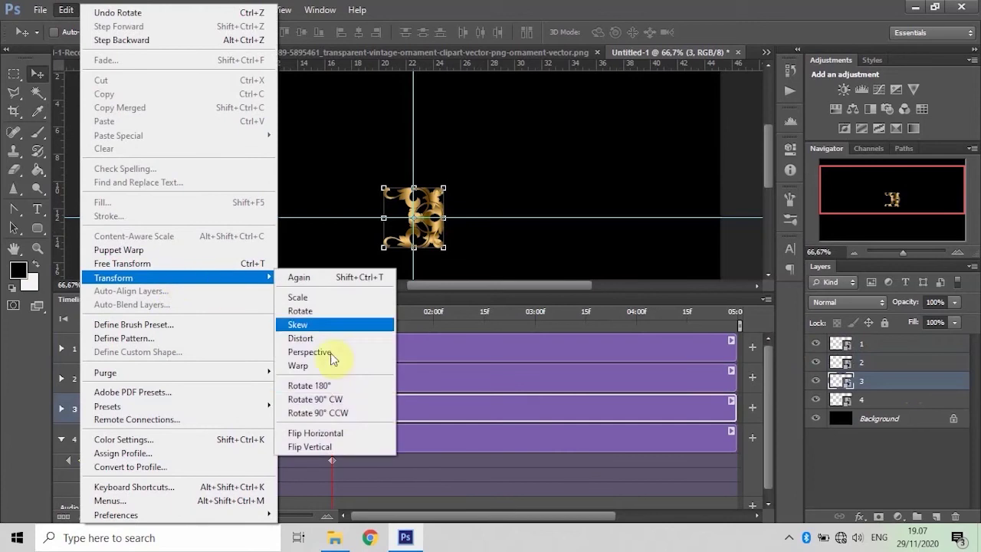
pyautogui.click(341, 399)
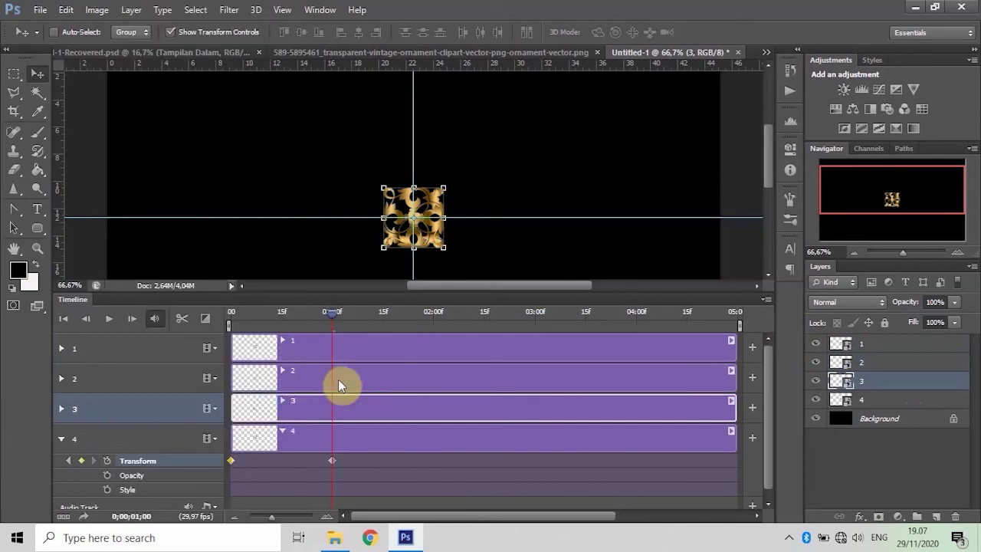
# Step: Rotate ornament copy 4 by 90° clockwise, completing the square medallion
pyautogui.click(872, 400)
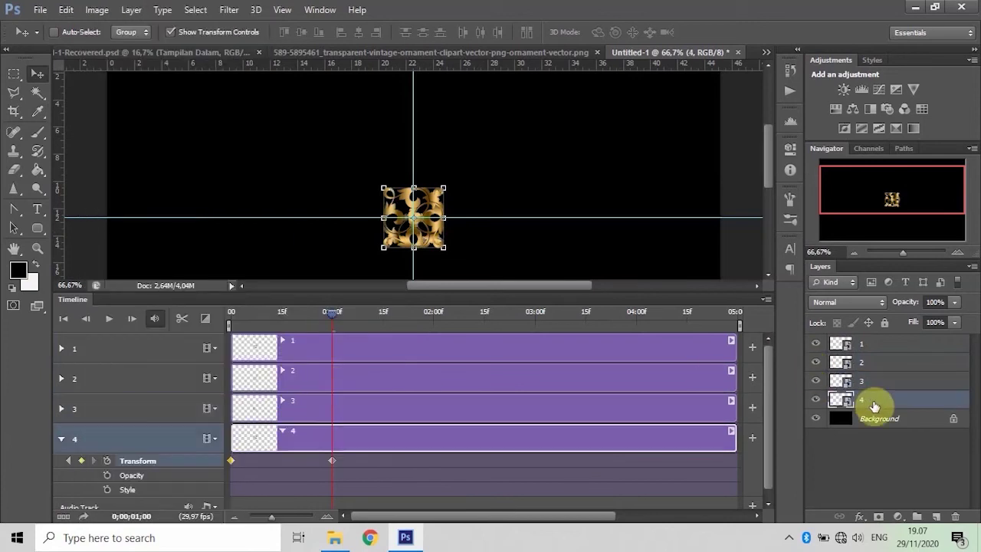
pyautogui.click(65, 10)
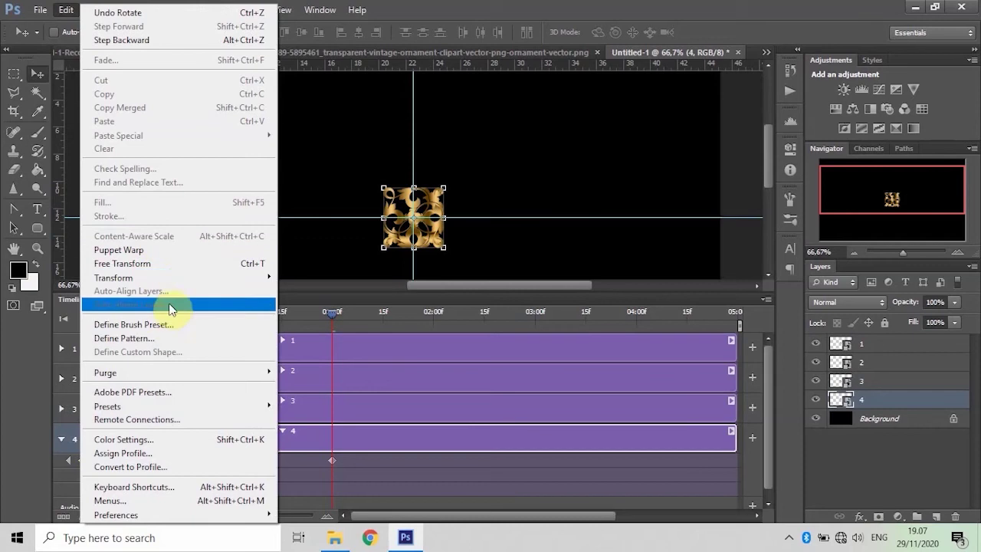
pyautogui.moveTo(114, 277)
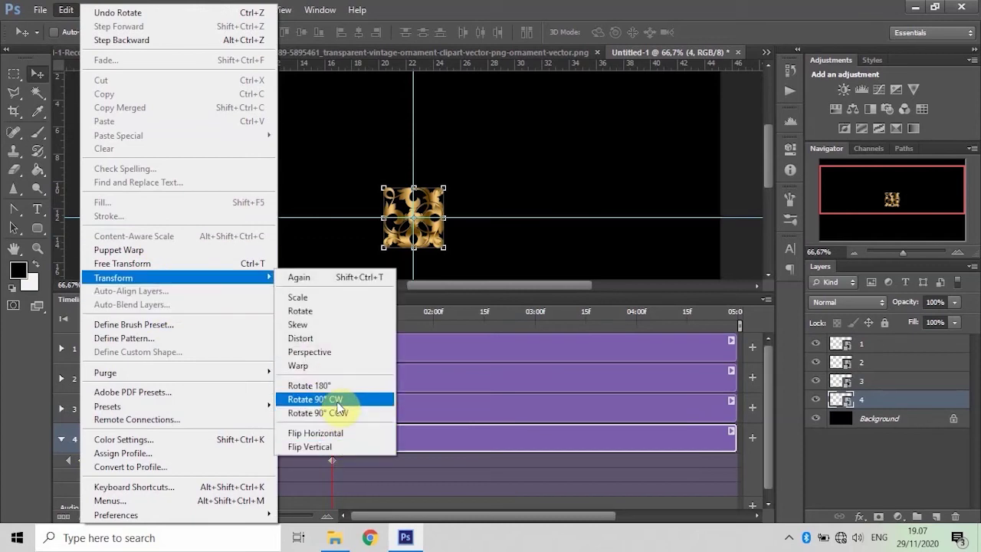
pyautogui.click(337, 413)
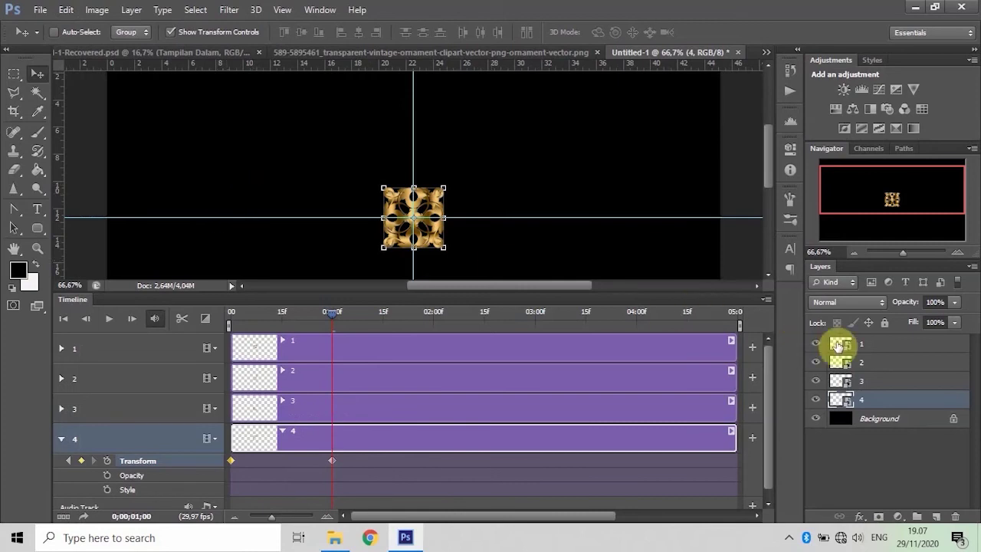
pyautogui.click(868, 345)
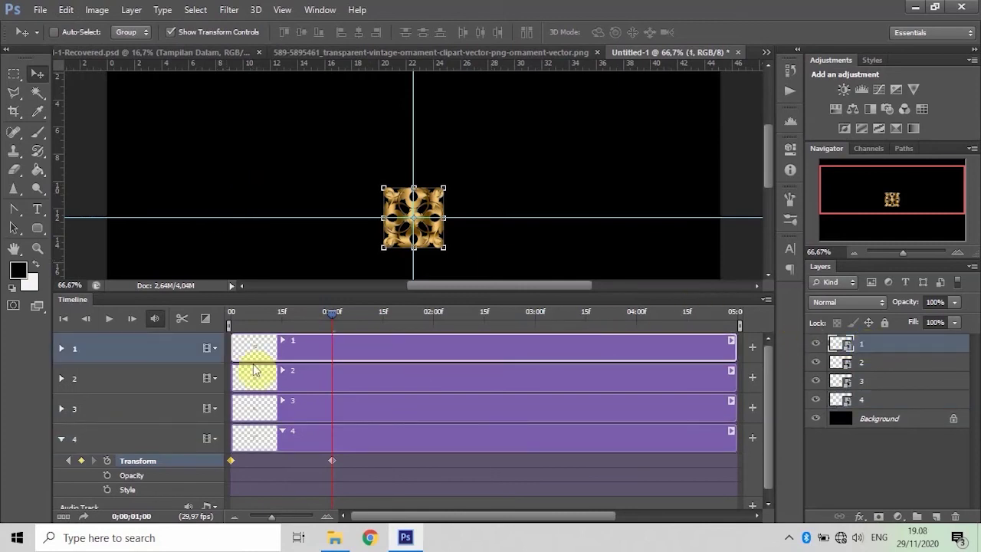
# Step: At 0;00;01;15, drag ornament copy 1 out toward the canvas's top-right corner
pyautogui.moveTo(331, 314)
pyautogui.mouseDown()
pyautogui.moveTo(218, 318)
pyautogui.moveTo(332, 323)
pyautogui.mouseUp()
pyautogui.moveTo(332, 313); pyautogui.dragTo(383, 318)
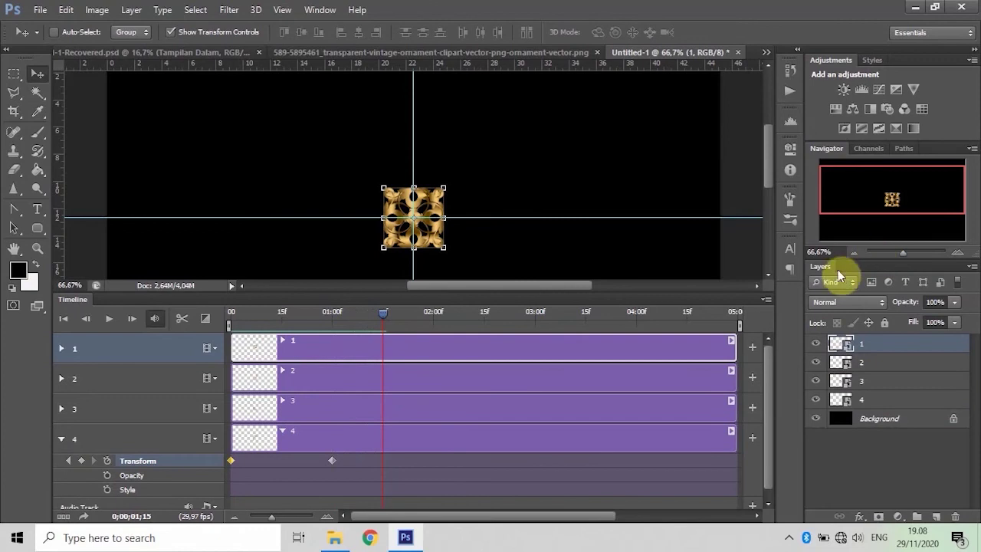
pyautogui.hotkey('ctrl', '-')
pyautogui.hotkey('ctrl', '-')
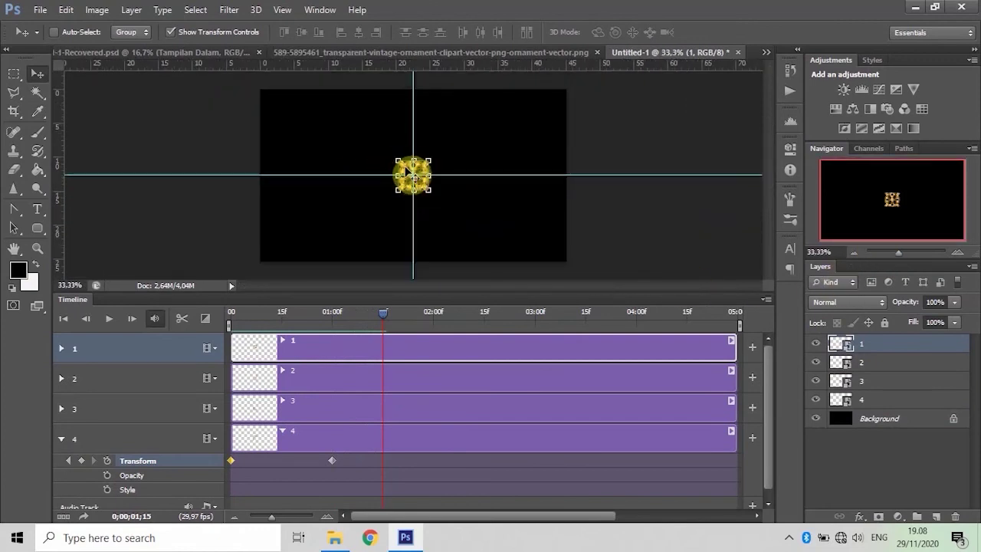
pyautogui.moveTo(409, 172); pyautogui.dragTo(536, 108)
pyautogui.hotkey('ctrl', '+')
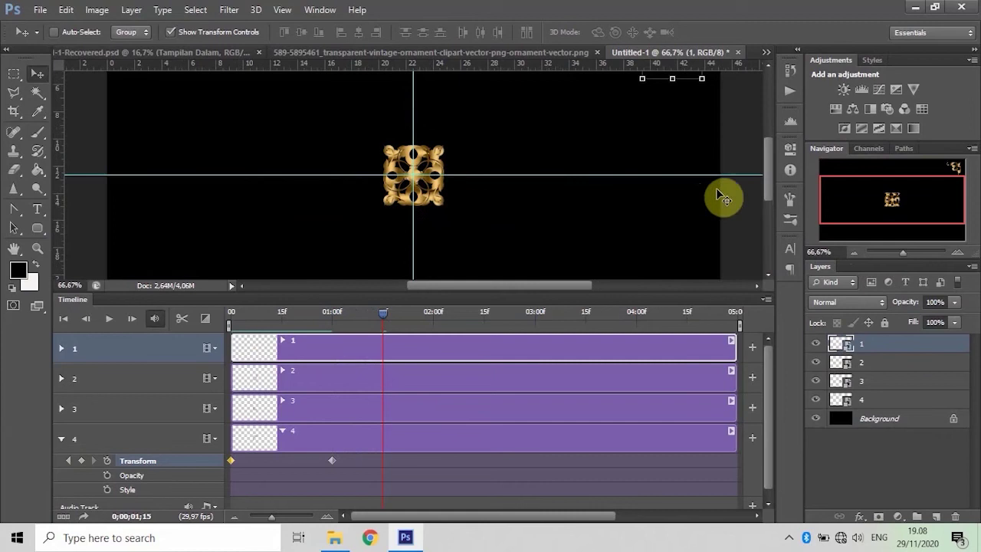
# Step: Settle ornament 1 in the top-right corner and move ornament 2 into the bottom-right corner
pyautogui.moveTo(767, 173); pyautogui.dragTo(766, 146)
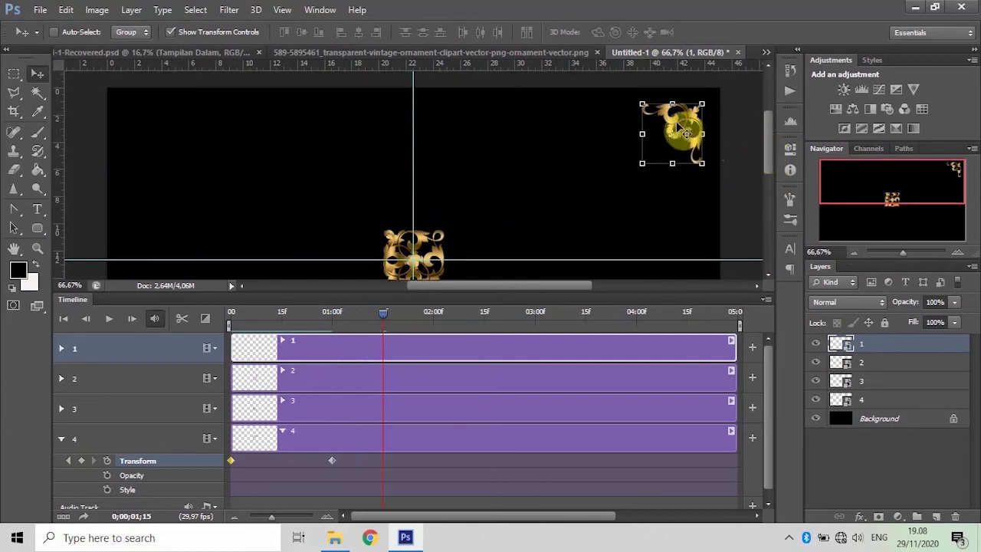
pyautogui.moveTo(677, 127); pyautogui.dragTo(684, 121)
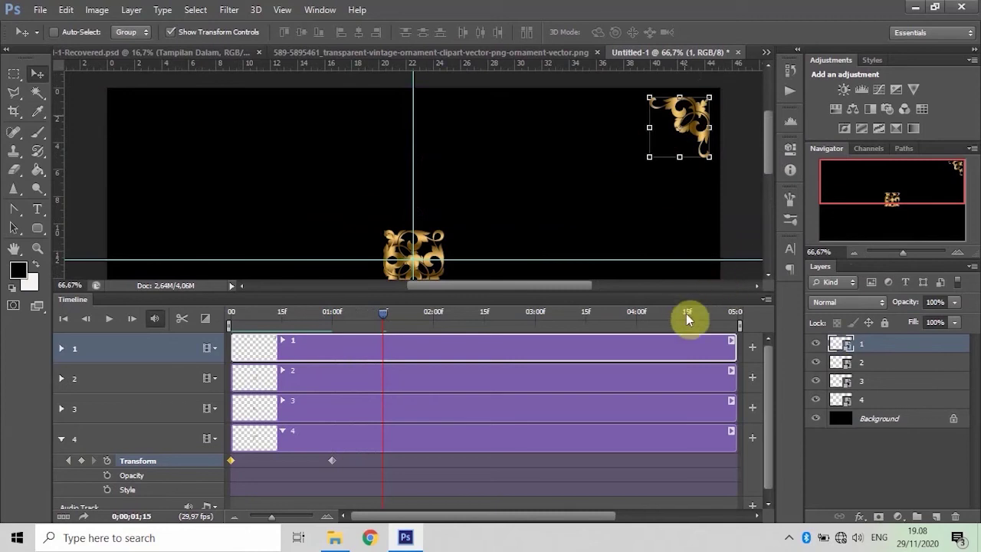
pyautogui.click(873, 363)
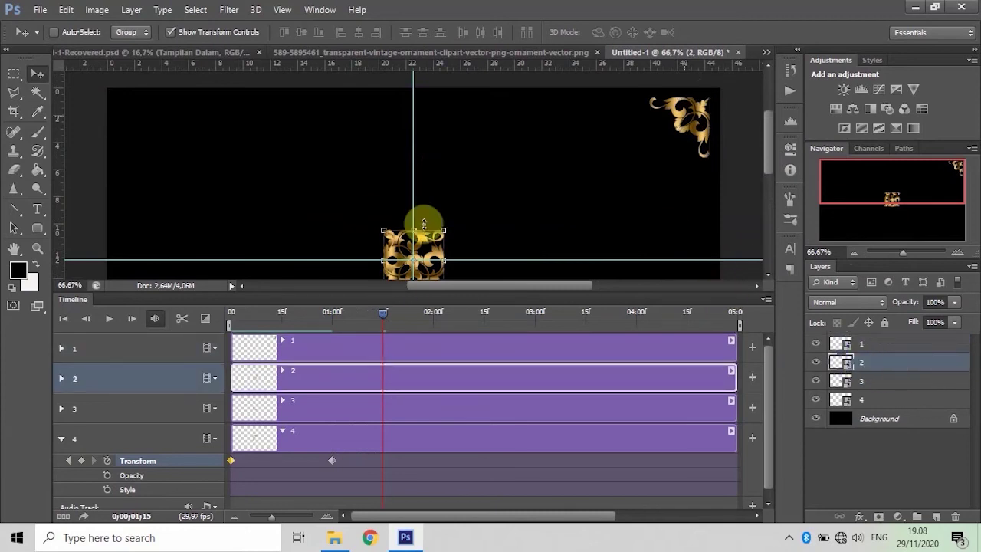
pyautogui.moveTo(423, 224); pyautogui.dragTo(652, 241)
pyautogui.moveTo(767, 155); pyautogui.dragTo(770, 184)
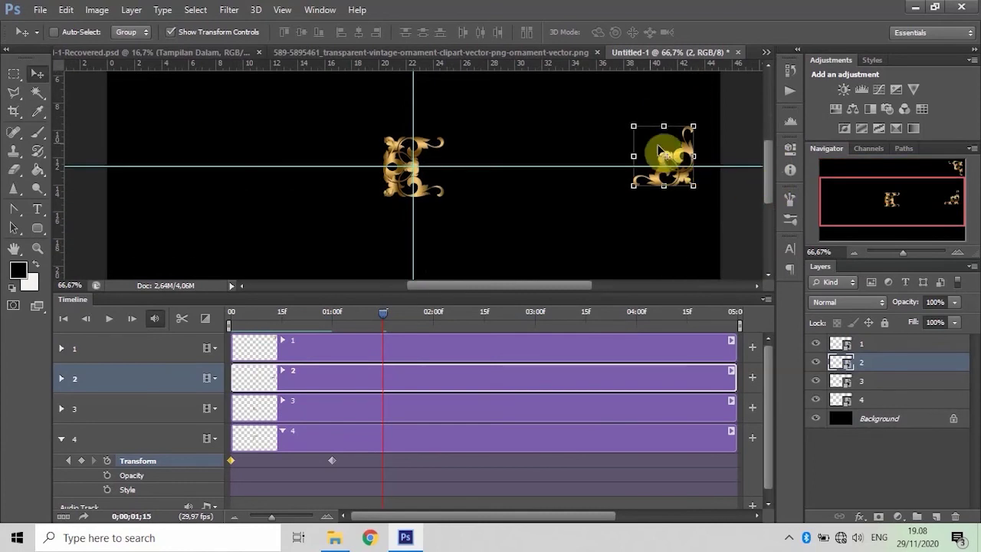
pyautogui.moveTo(665, 157); pyautogui.dragTo(672, 221)
pyautogui.moveTo(769, 180); pyautogui.dragTo(772, 204)
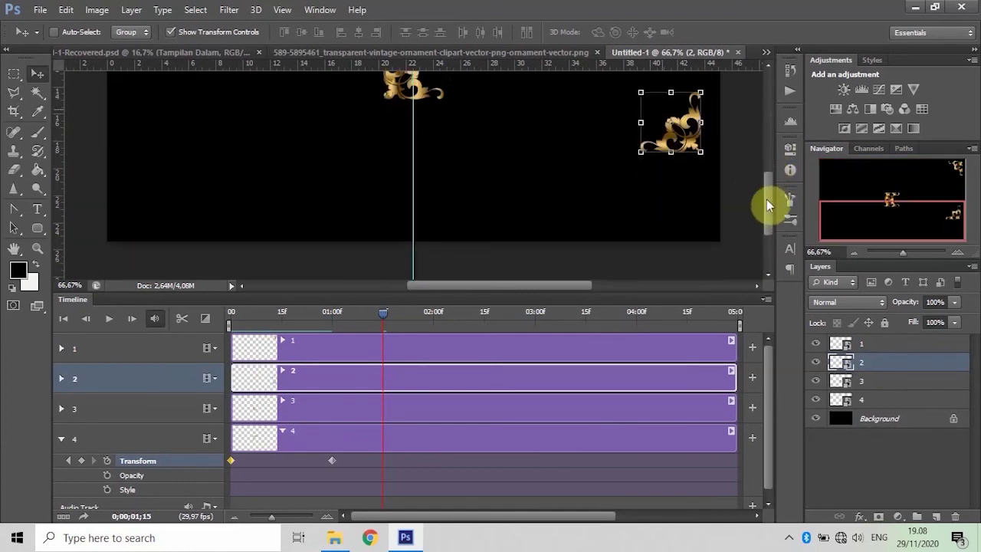
pyautogui.moveTo(654, 113); pyautogui.dragTo(667, 190)
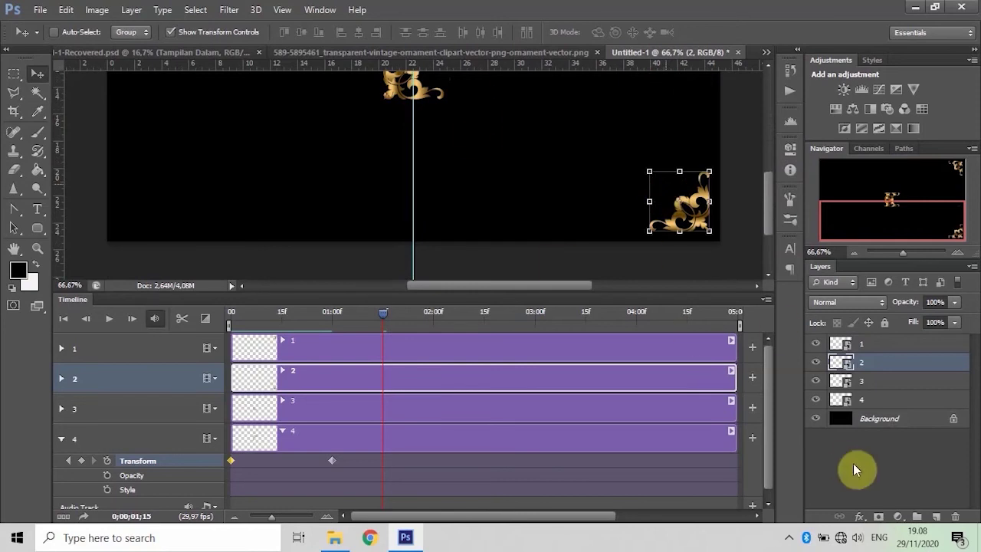
# Step: Move ornament 3 into the bottom-left corner and ornament 4 into the top-left corner
pyautogui.click(879, 382)
pyautogui.moveTo(401, 88)
pyautogui.mouseDown()
pyautogui.moveTo(257, 171)
pyautogui.moveTo(140, 217)
pyautogui.mouseUp()
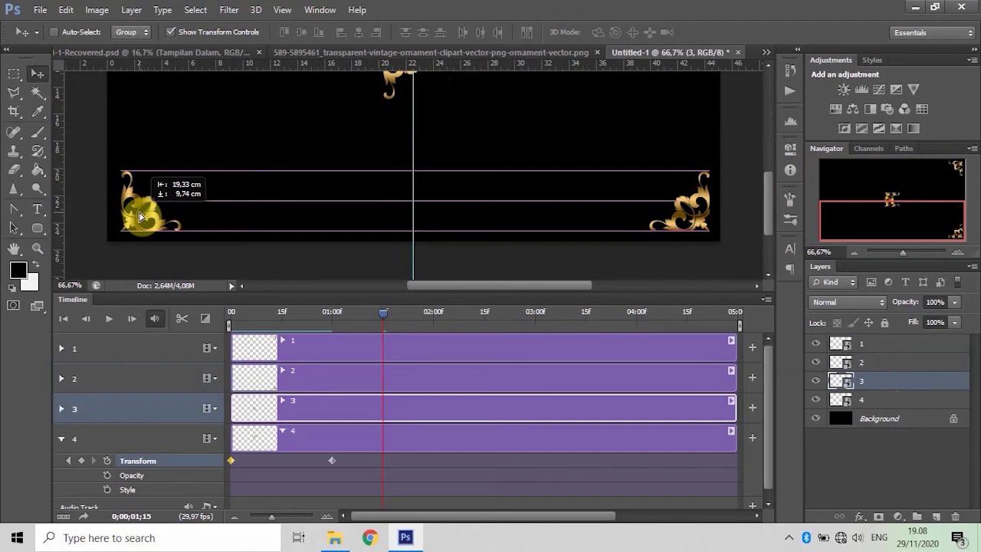
pyautogui.moveTo(139, 217); pyautogui.dragTo(135, 217)
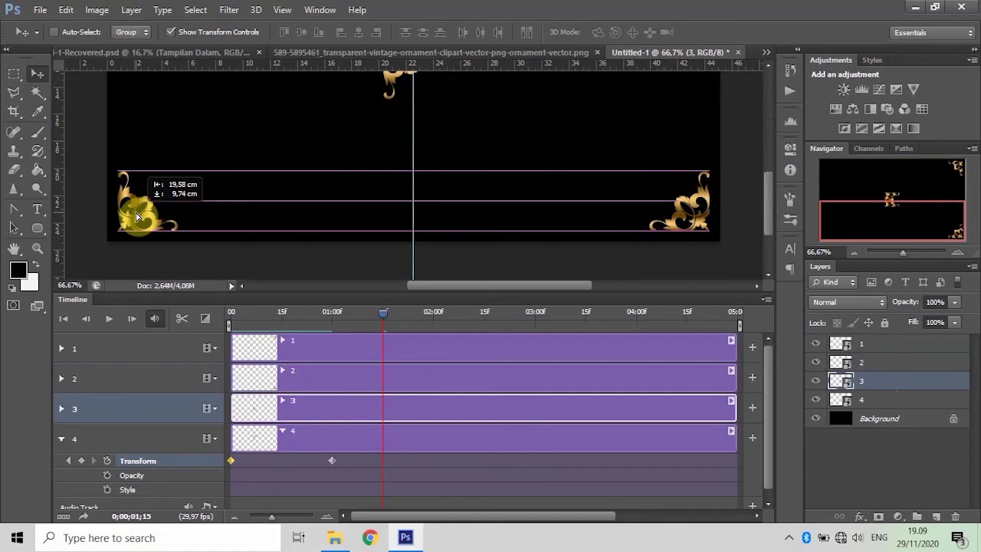
pyautogui.moveTo(135, 216); pyautogui.dragTo(135, 217)
pyautogui.click(874, 399)
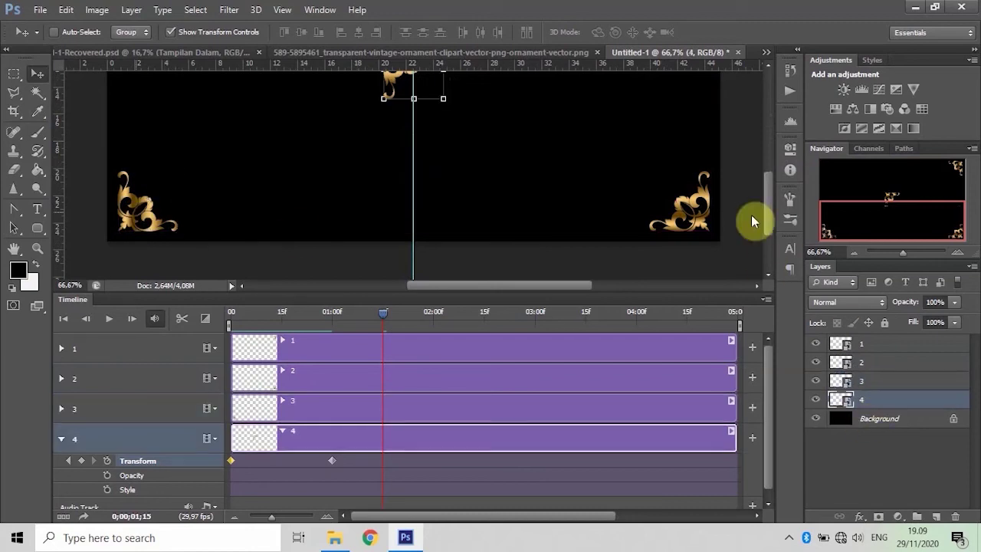
pyautogui.moveTo(771, 204); pyautogui.dragTo(769, 146)
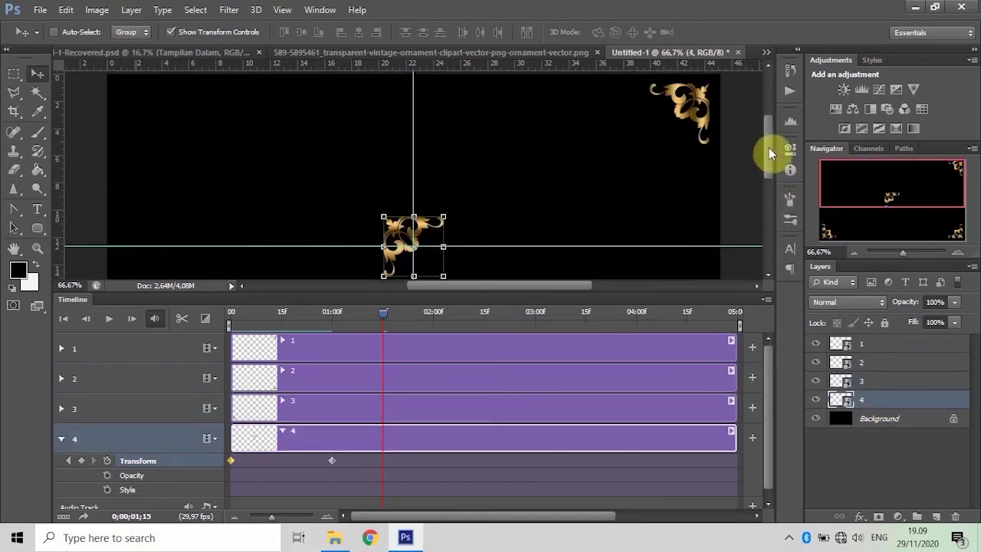
pyautogui.moveTo(396, 269)
pyautogui.mouseDown()
pyautogui.moveTo(150, 134)
pyautogui.moveTo(128, 134)
pyautogui.mouseUp()
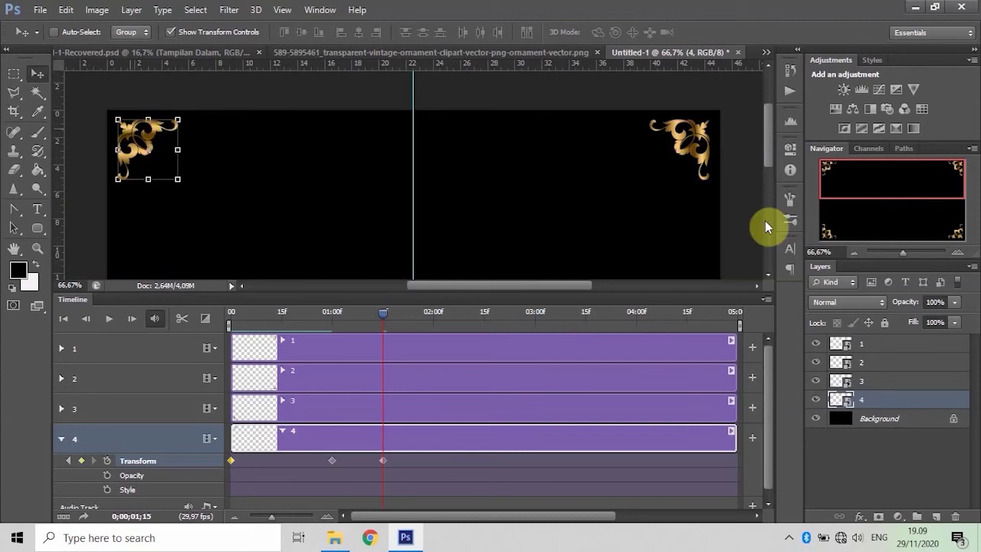
# Step: Scrub back to about frame 8 to preview the ornaments spreading outward
pyautogui.hotkey('ctrl', '-')
pyautogui.hotkey('ctrl', '-')
pyautogui.hotkey('ctrl', '-')
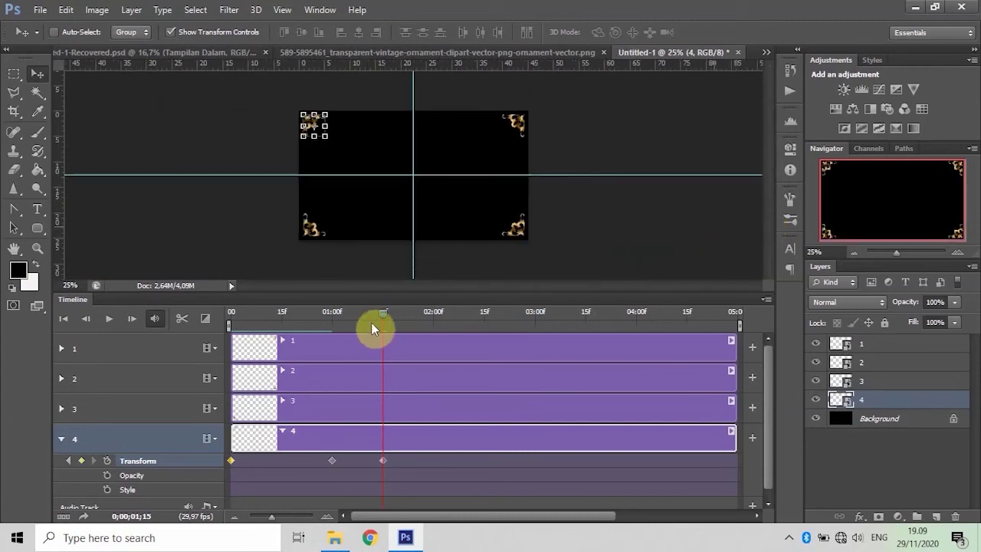
pyautogui.hotkey('ctrl', '+')
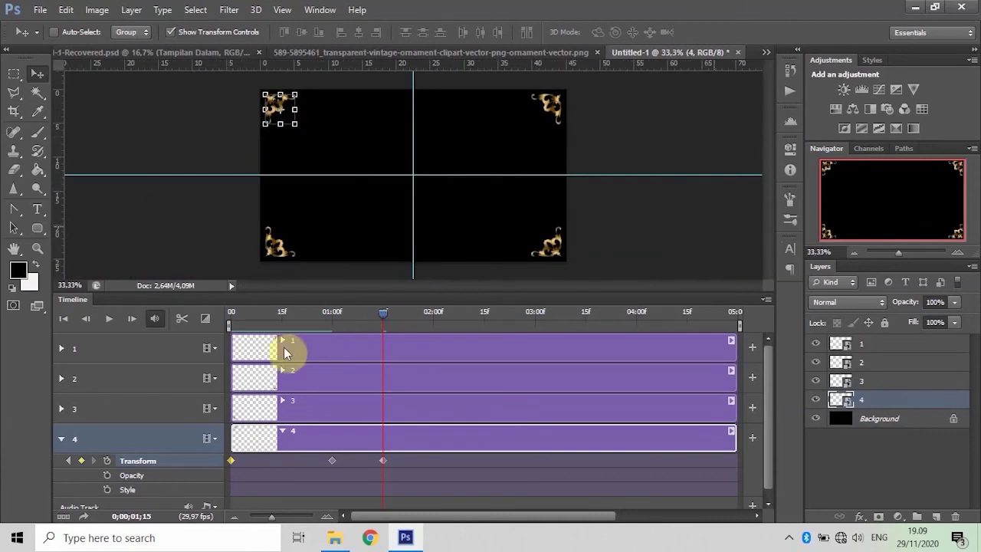
pyautogui.moveTo(384, 310)
pyautogui.mouseDown()
pyautogui.moveTo(258, 335)
pyautogui.moveTo(381, 333)
pyautogui.mouseUp()
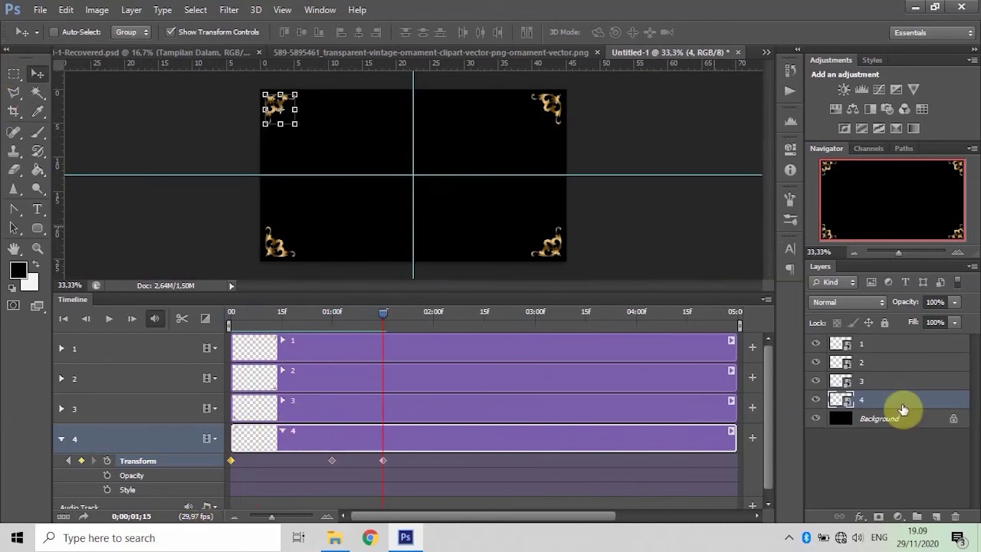
pyautogui.click(903, 424)
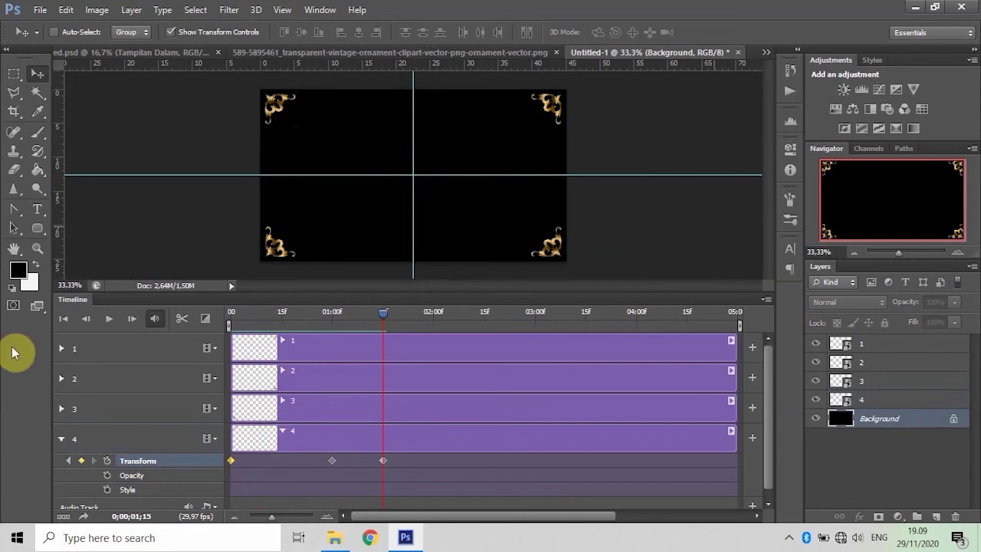
# Step: Draw a 0 px radius, 3 pt stroke rectangle from the top-left to bottom-right corner
pyautogui.click(37, 227)
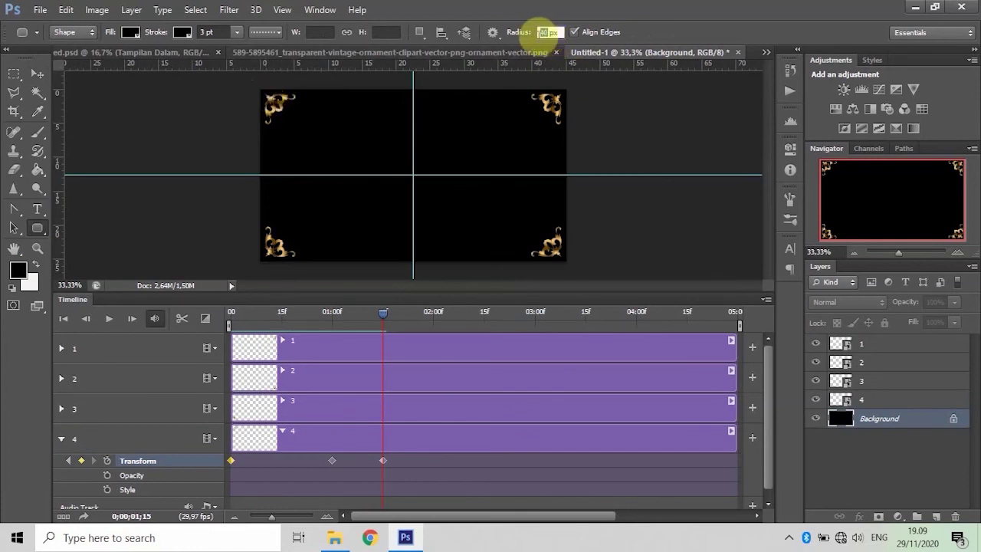
pyautogui.press('Return')
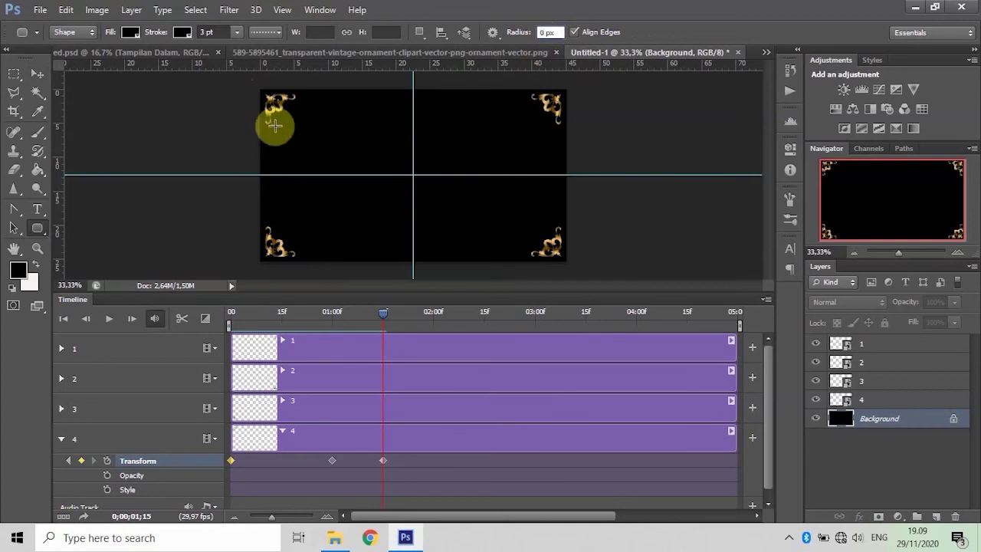
pyautogui.moveTo(266, 95); pyautogui.dragTo(557, 254)
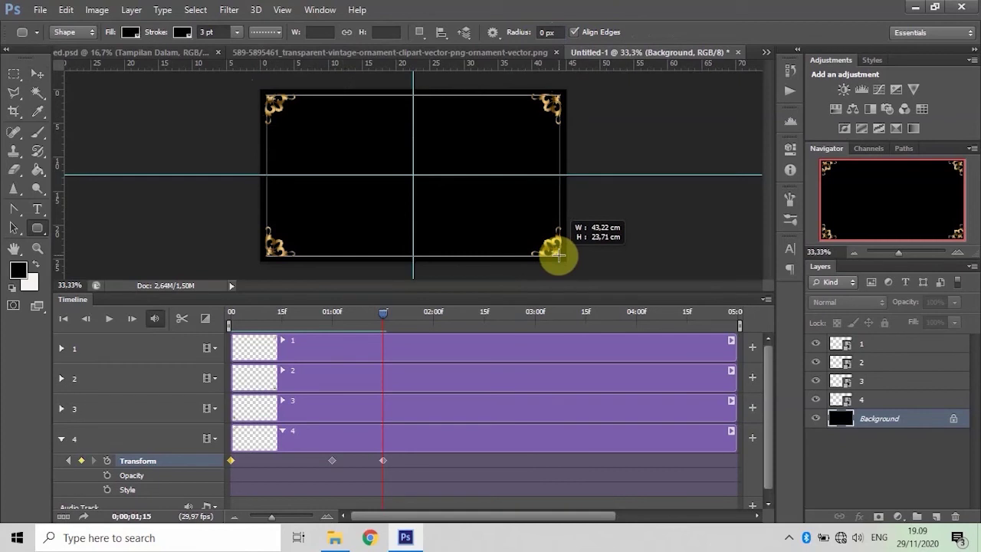
pyautogui.moveTo(557, 255); pyautogui.dragTo(557, 255)
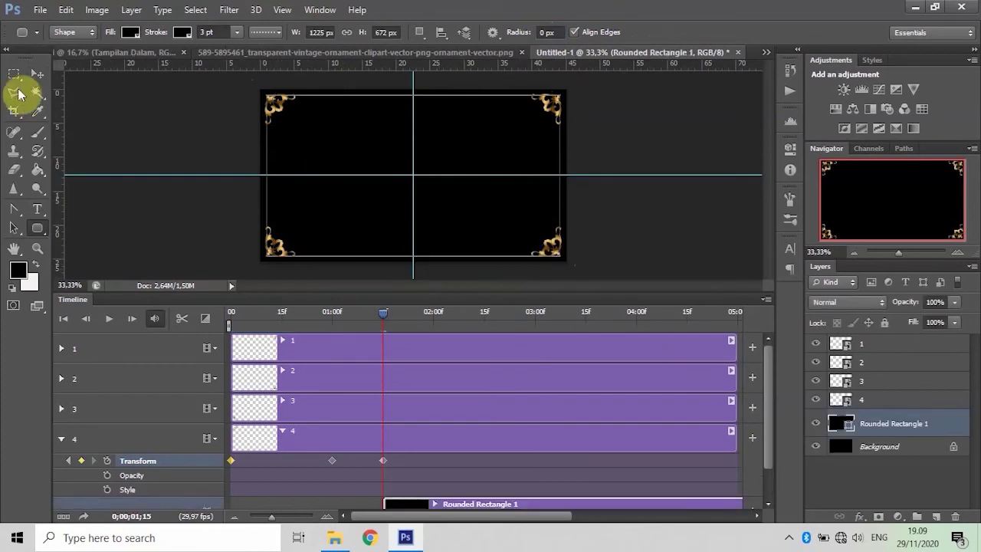
# Step: Set Rounded Rectangle 1 to No Color fill with a white stroke
pyautogui.click(39, 73)
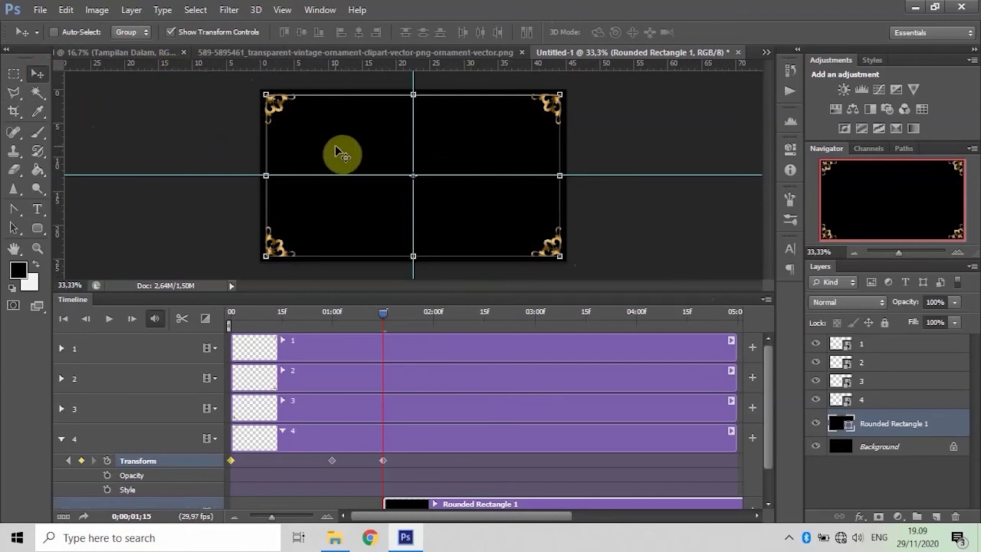
pyautogui.click(37, 228)
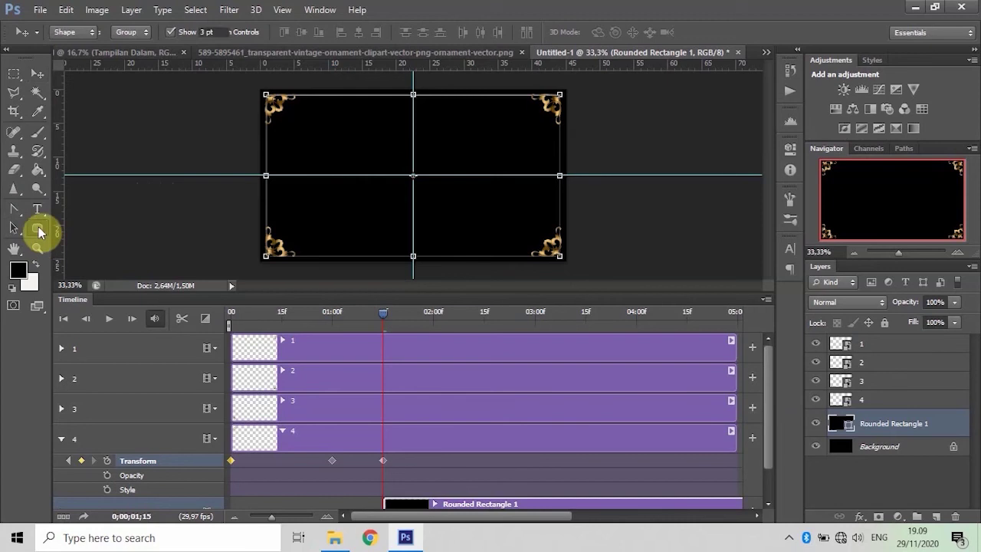
pyautogui.click(129, 33)
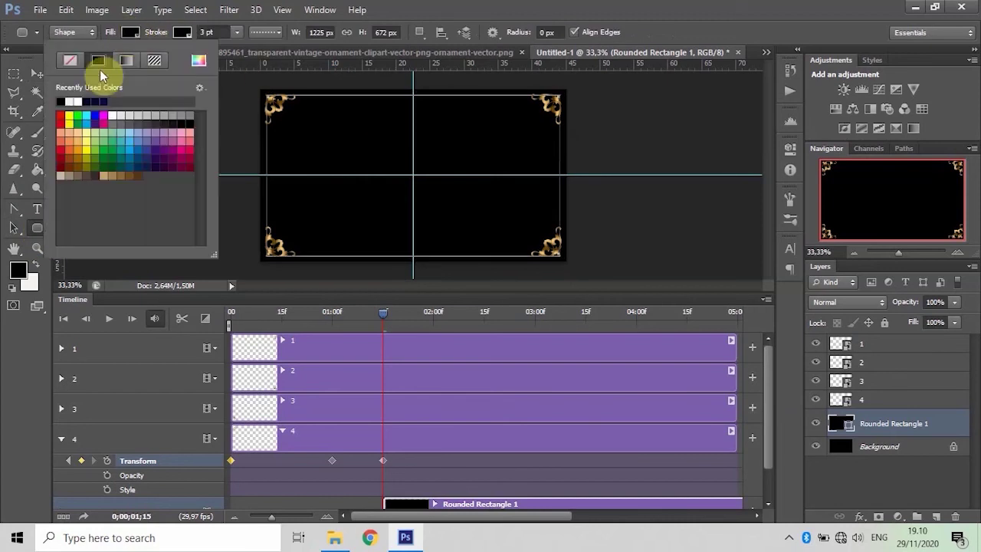
pyautogui.click(69, 63)
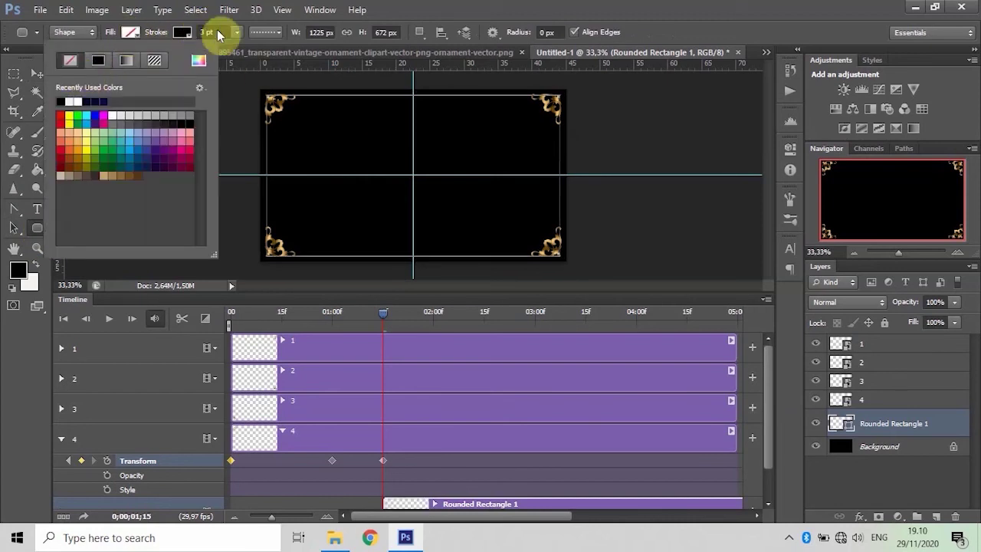
pyautogui.click(183, 34)
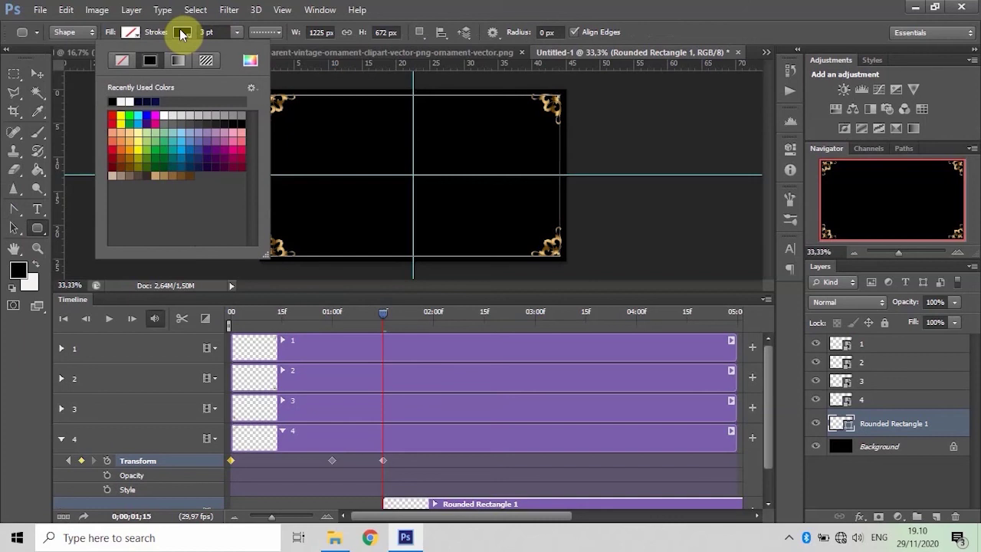
pyautogui.click(126, 101)
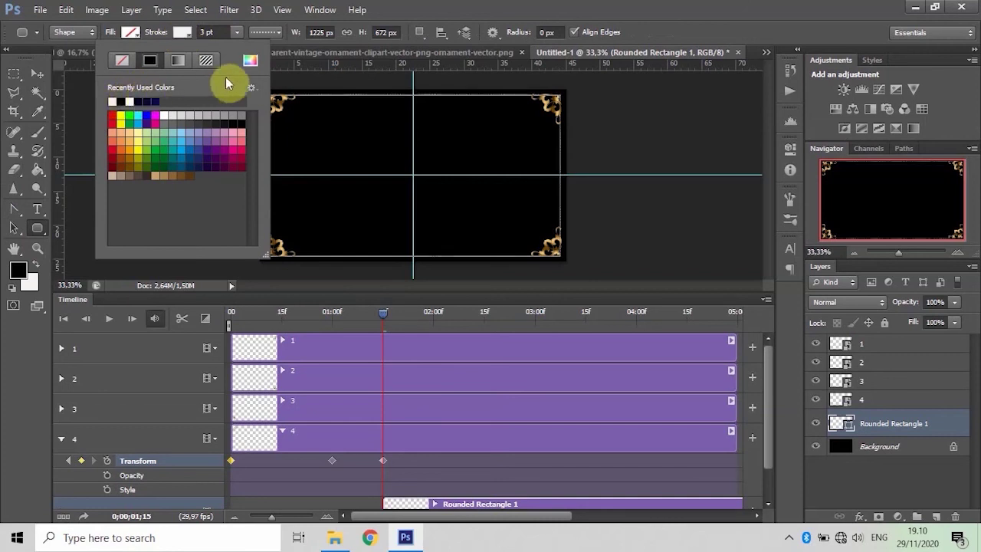
pyautogui.click(179, 36)
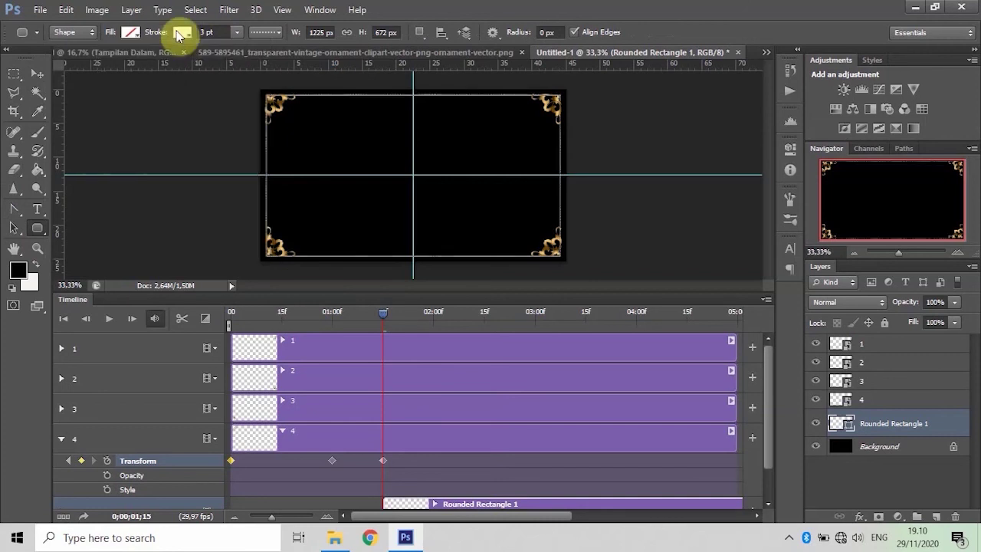
# Step: Apply a gold-preset Gradient Overlay layer style to Rounded Rectangle 1
pyautogui.rightClick(872, 421)
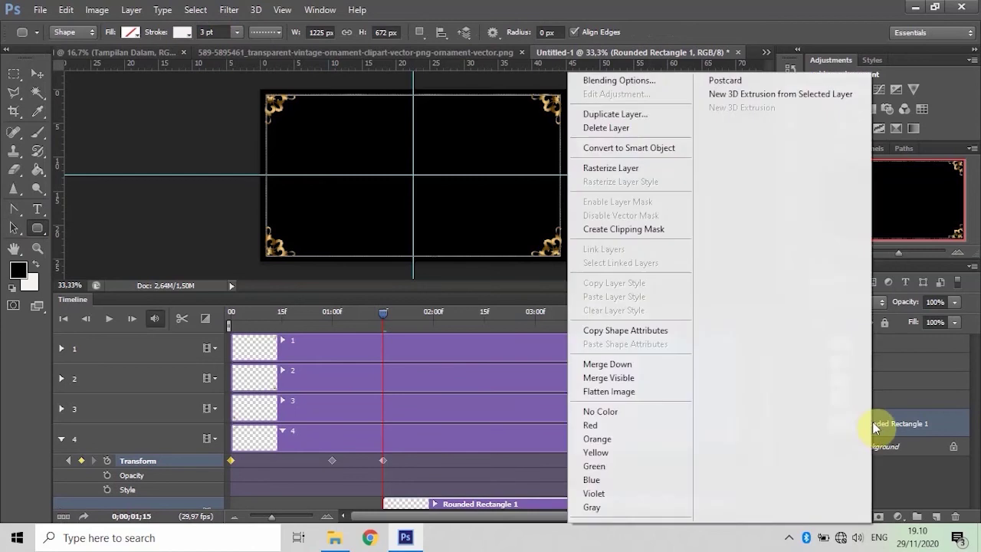
pyautogui.click(641, 80)
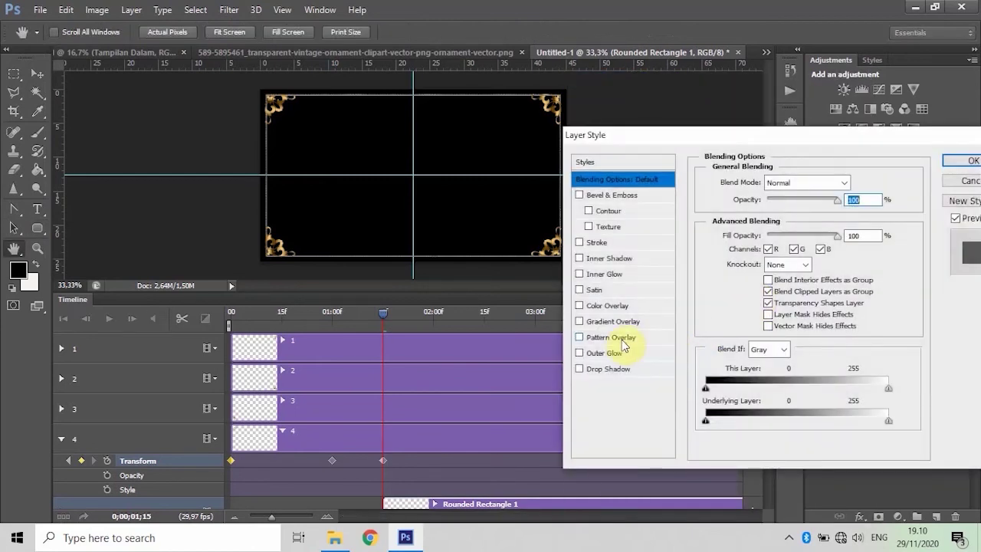
pyautogui.click(615, 322)
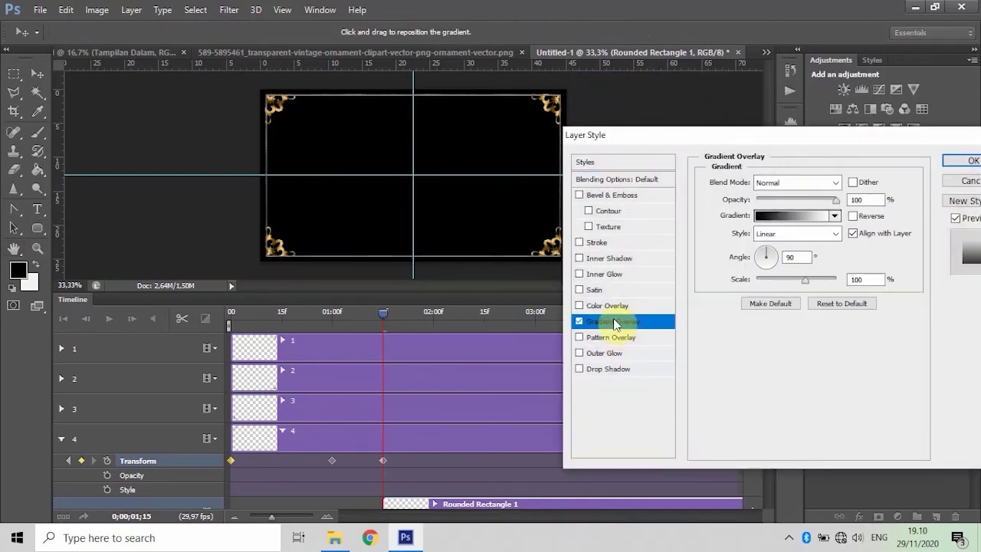
pyautogui.click(834, 215)
pyautogui.click(725, 316)
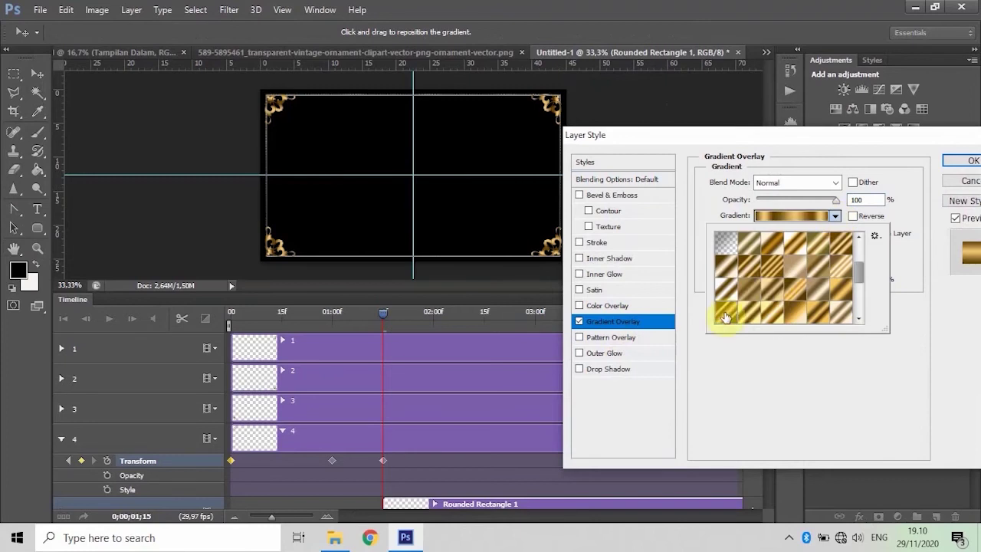
pyautogui.click(926, 281)
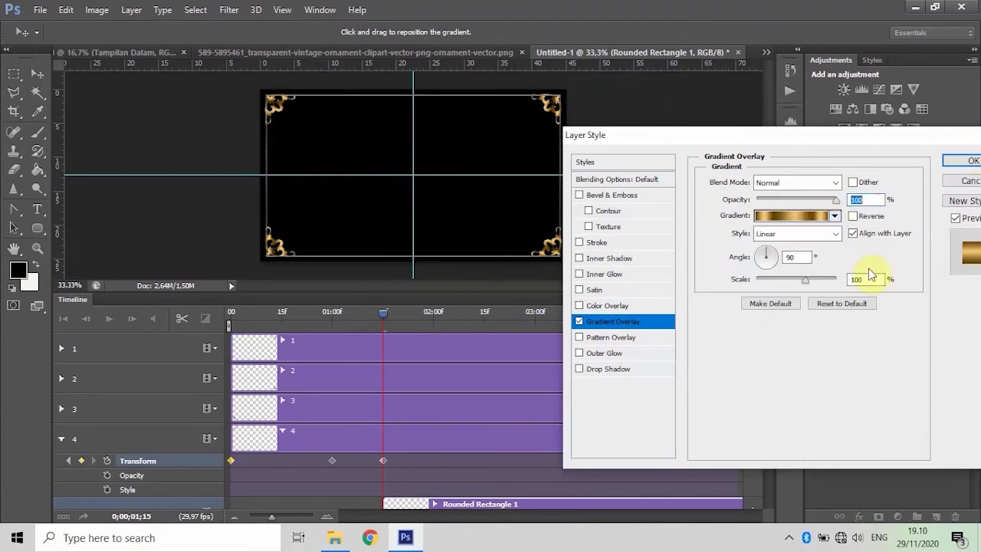
pyautogui.click(958, 163)
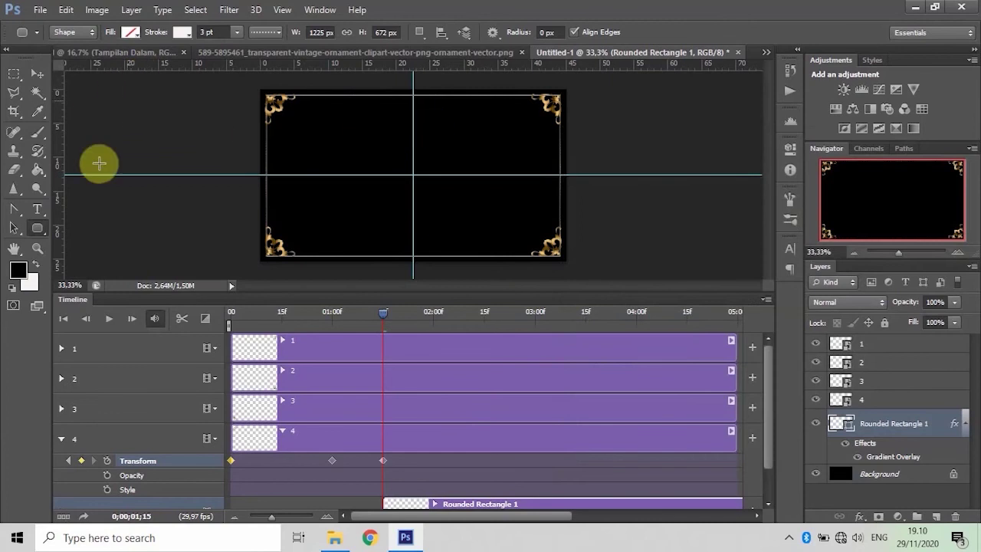
# Step: Thicken the frame's stroke, make it a solid line and set its alignment
pyautogui.click(234, 33)
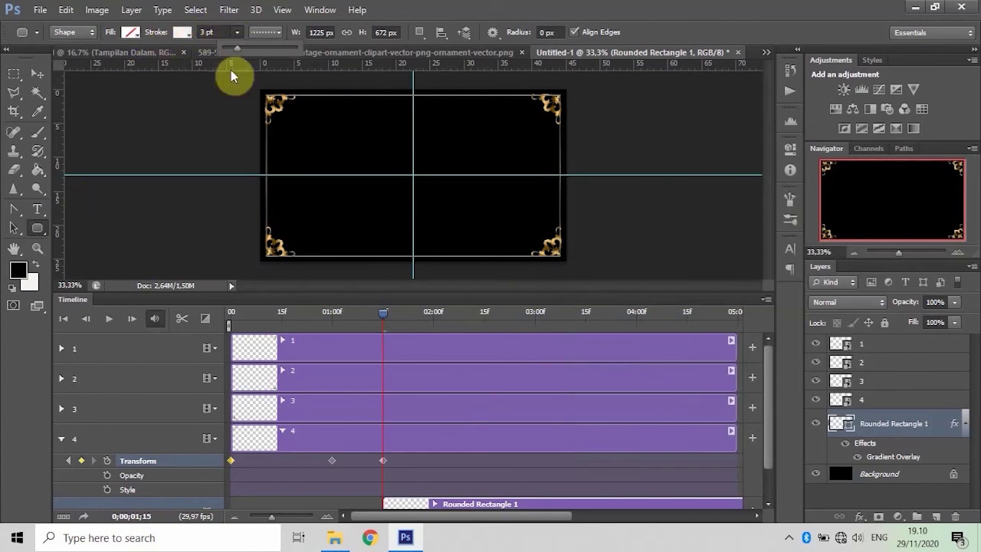
pyautogui.moveTo(228, 49); pyautogui.dragTo(256, 54)
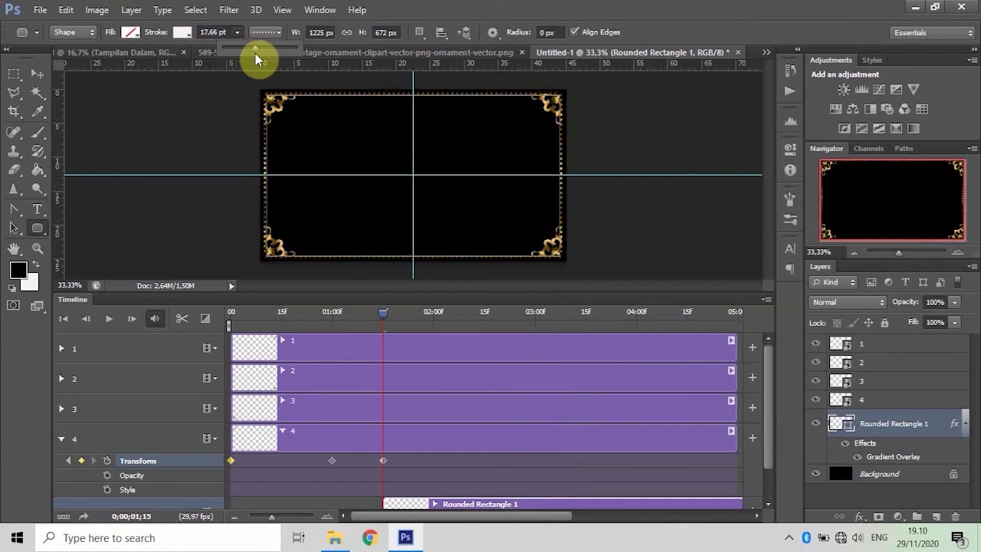
pyautogui.click(270, 33)
pyautogui.click(266, 73)
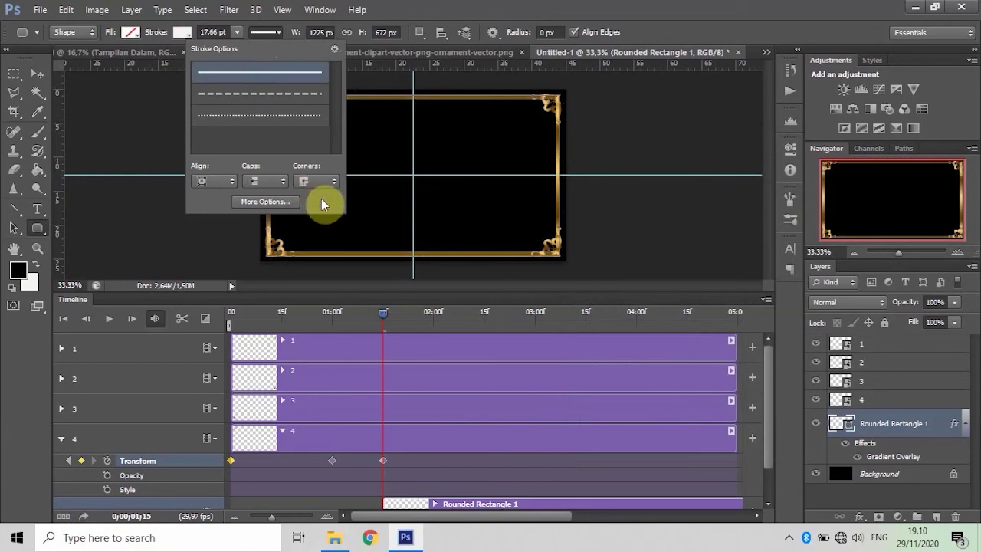
pyautogui.click(215, 181)
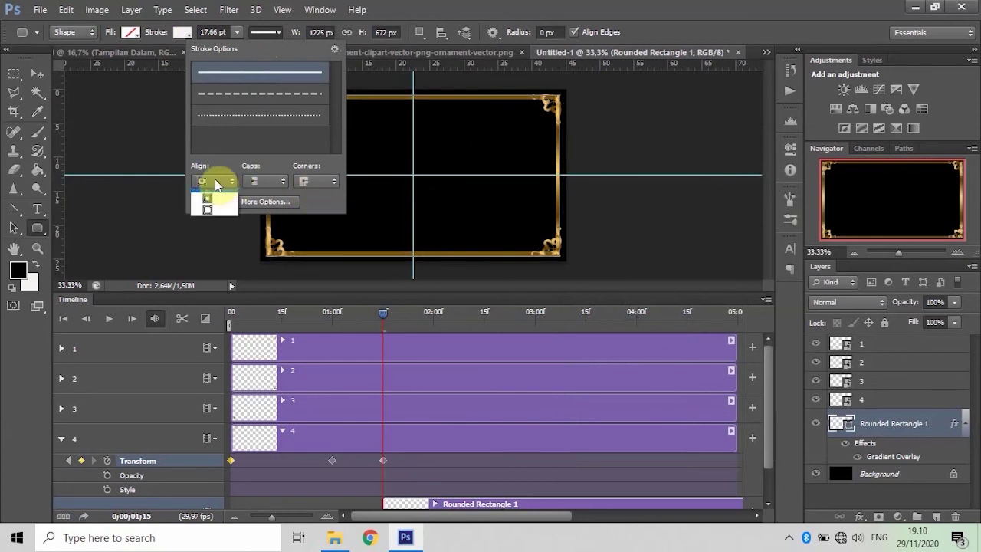
pyautogui.click(217, 207)
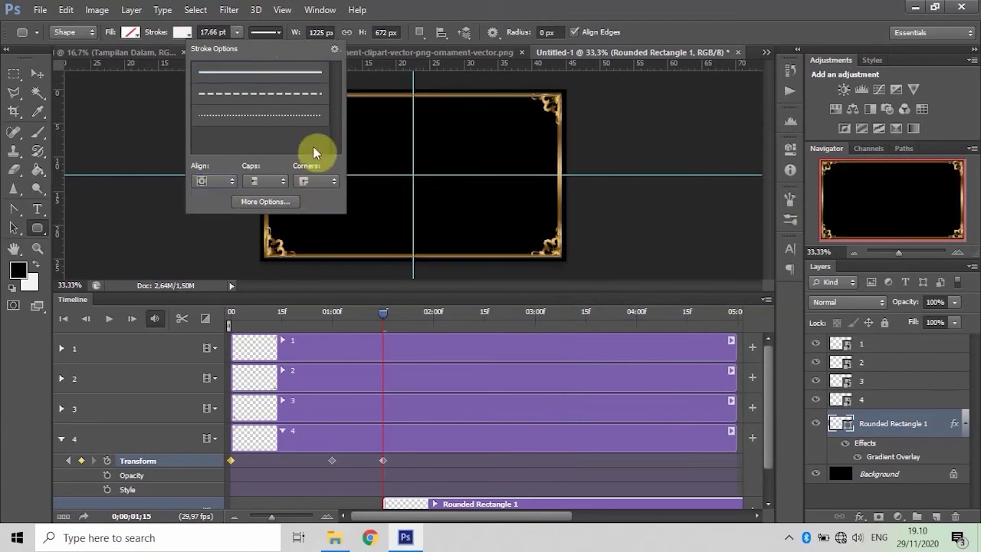
# Step: Delete the stray Rounded Rectangle 2 and set the frame stroke width to 8,42 pt
pyautogui.click(383, 117)
pyautogui.click(536, 238)
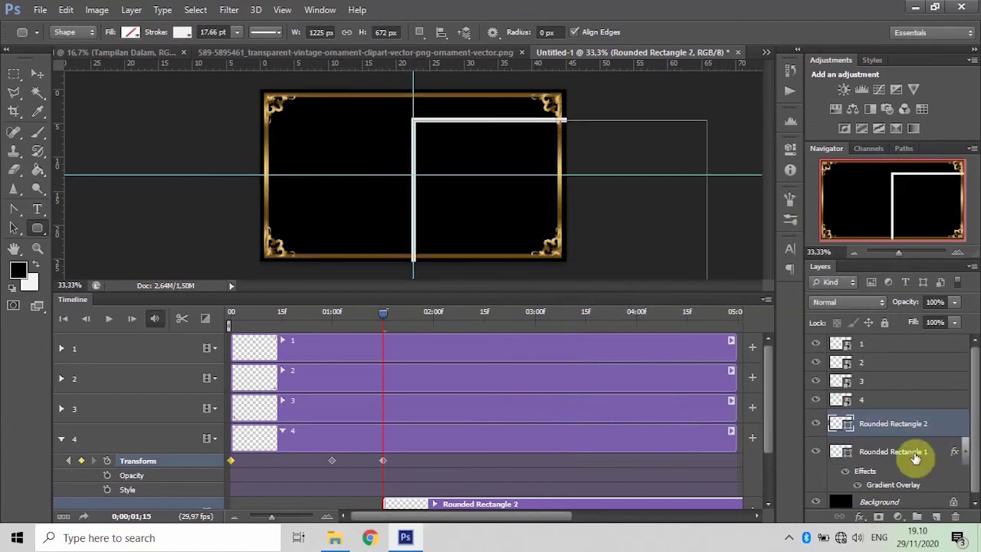
pyautogui.press('Delete')
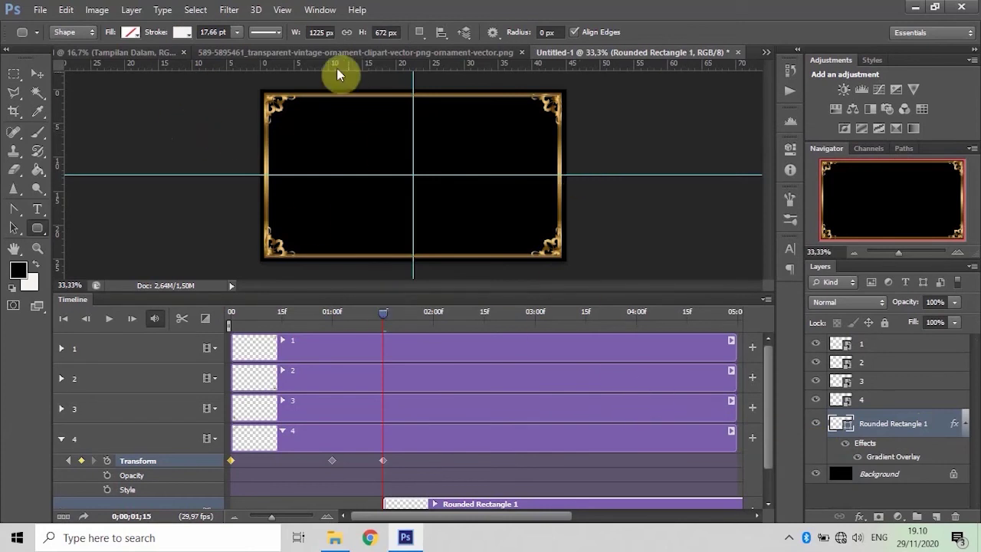
pyautogui.click(234, 31)
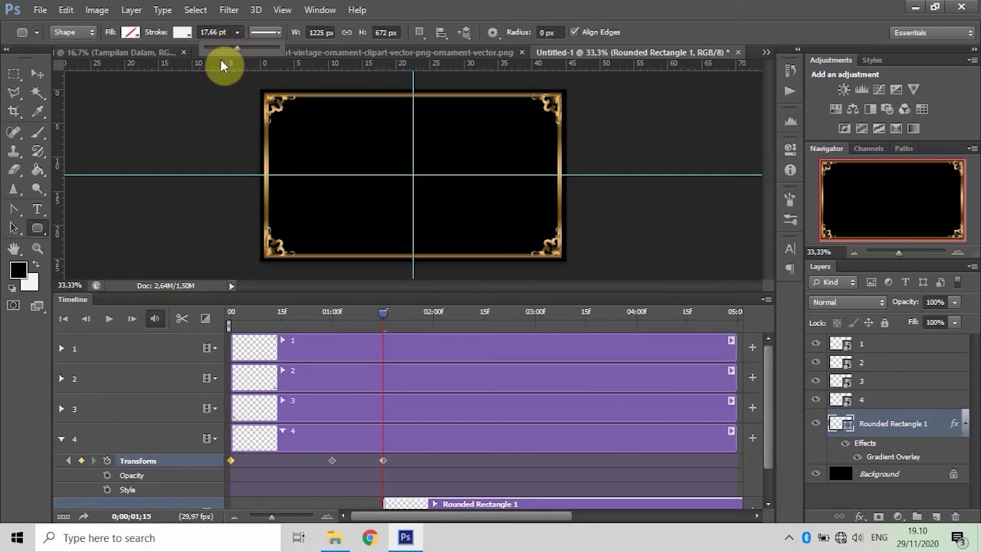
pyautogui.click(226, 48)
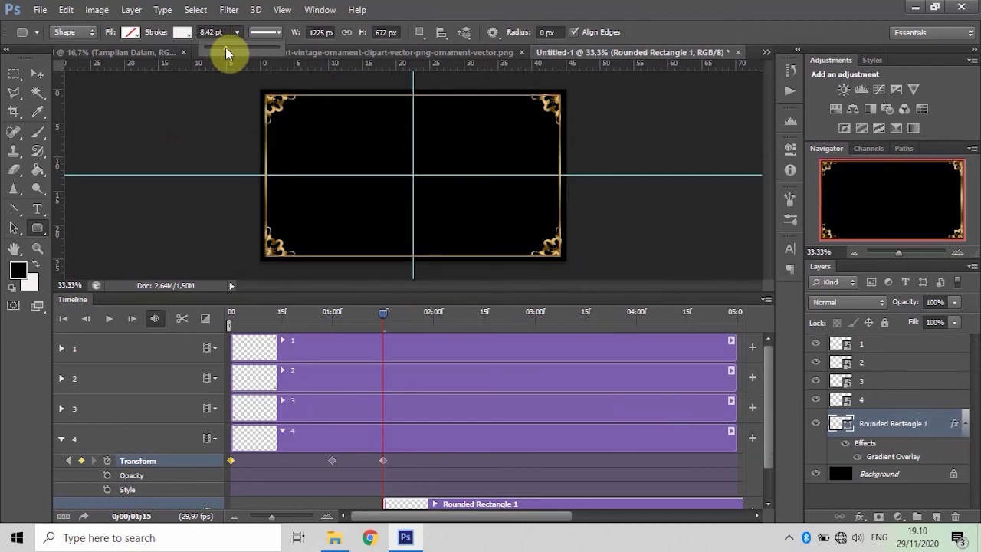
pyautogui.click(38, 74)
# Step: Rasterize the Rounded Rectangle 1 layer style into pixels
pyautogui.rightClick(900, 422)
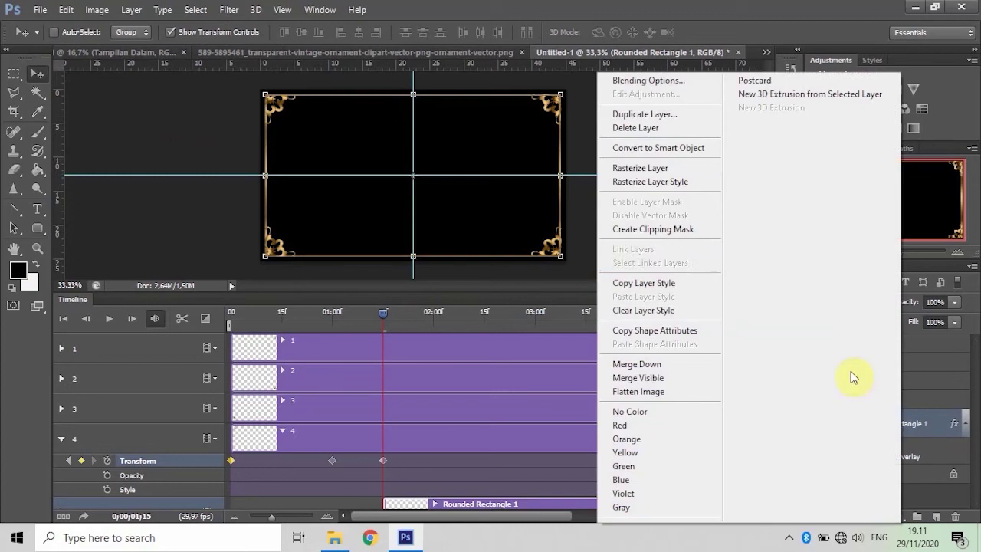
pyautogui.click(665, 188)
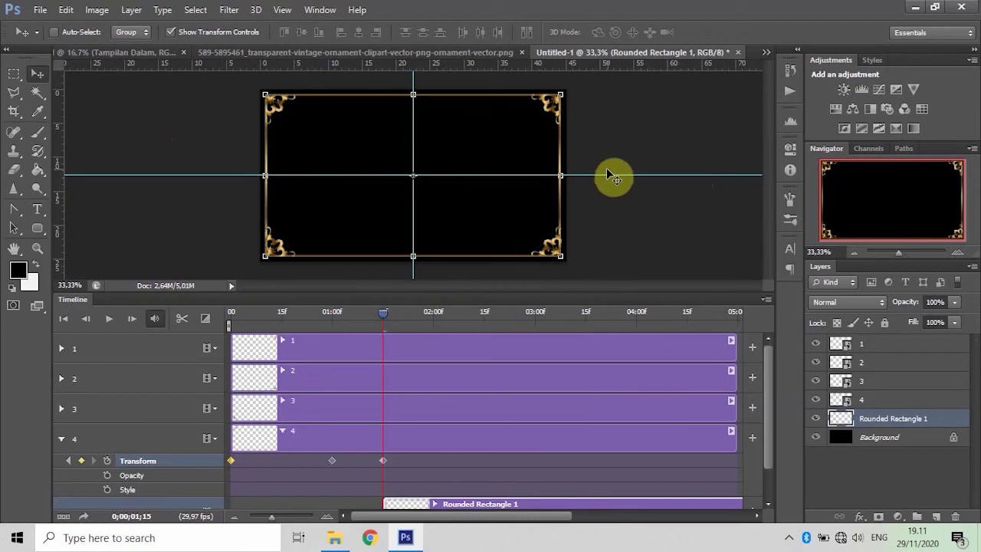
pyautogui.click(13, 75)
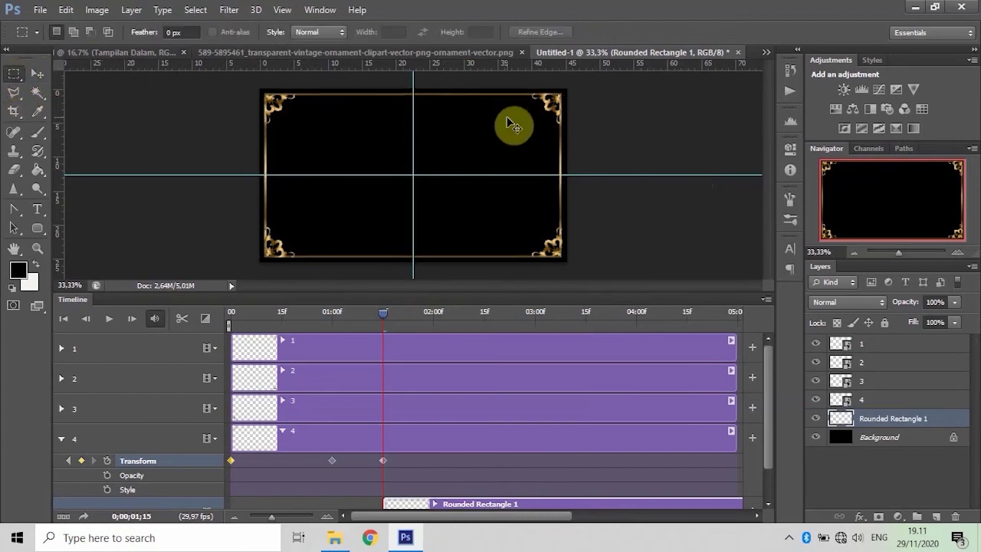
# Step: At 50% zoom, marquee-select squares around the top-right, top-left and bottom-left ornaments
pyautogui.hotkey('ctrl', '+')
pyautogui.moveTo(770, 170); pyautogui.dragTo(767, 128)
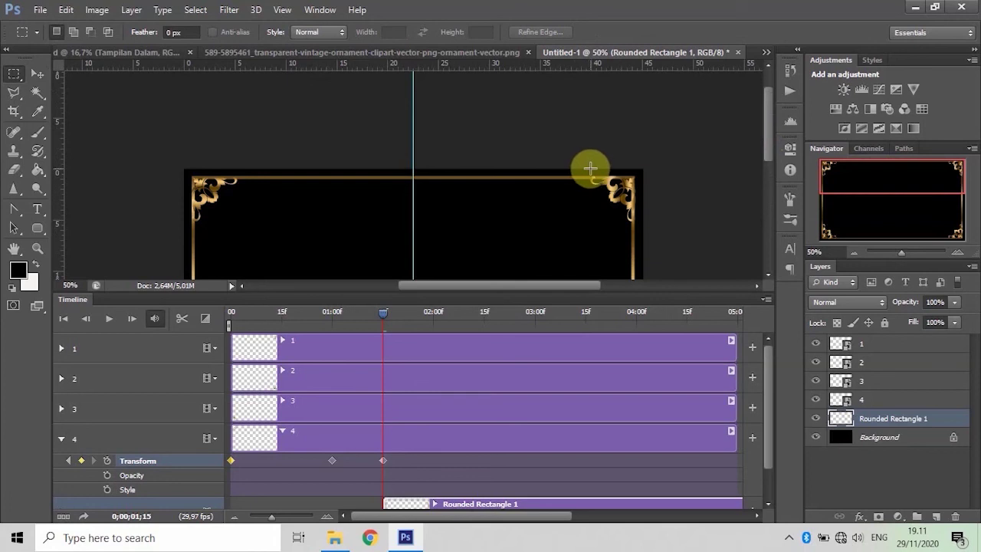
pyautogui.moveTo(589, 168); pyautogui.dragTo(643, 228)
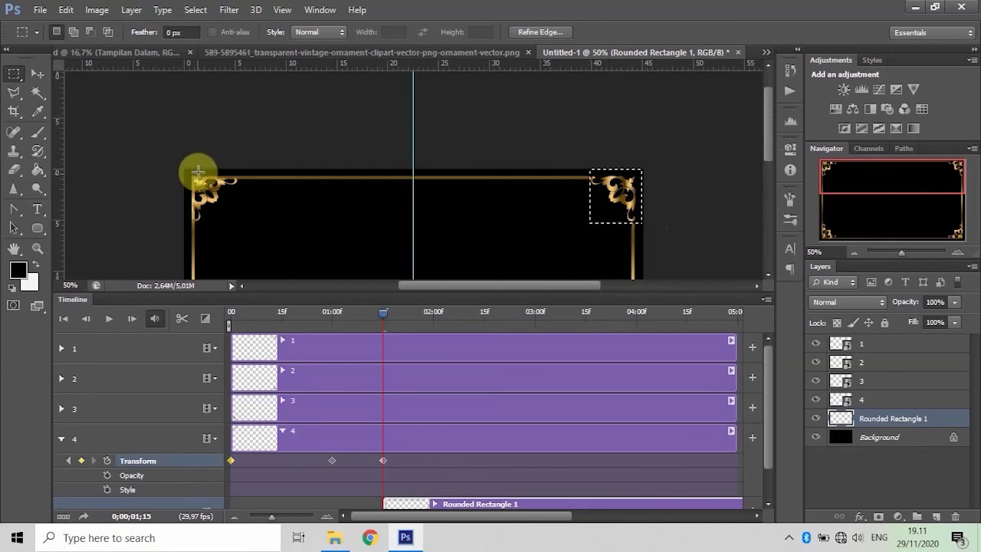
pyautogui.moveTo(188, 171)
pyautogui.mouseDown()
pyautogui.moveTo(249, 226)
pyautogui.moveTo(240, 225)
pyautogui.mouseUp()
pyautogui.moveTo(765, 141); pyautogui.dragTo(764, 230)
pyautogui.moveTo(636, 149); pyautogui.dragTo(589, 205)
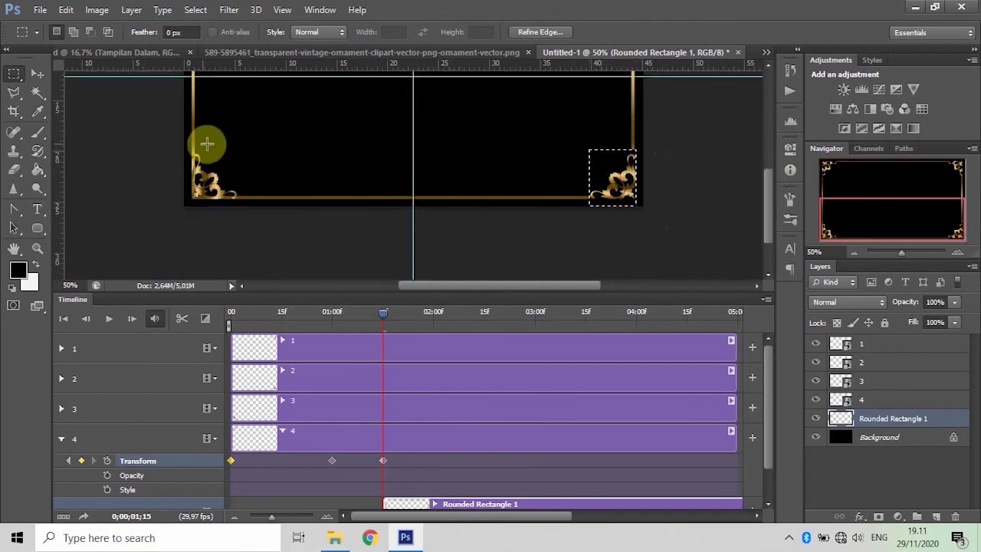
pyautogui.moveTo(191, 148); pyautogui.dragTo(239, 203)
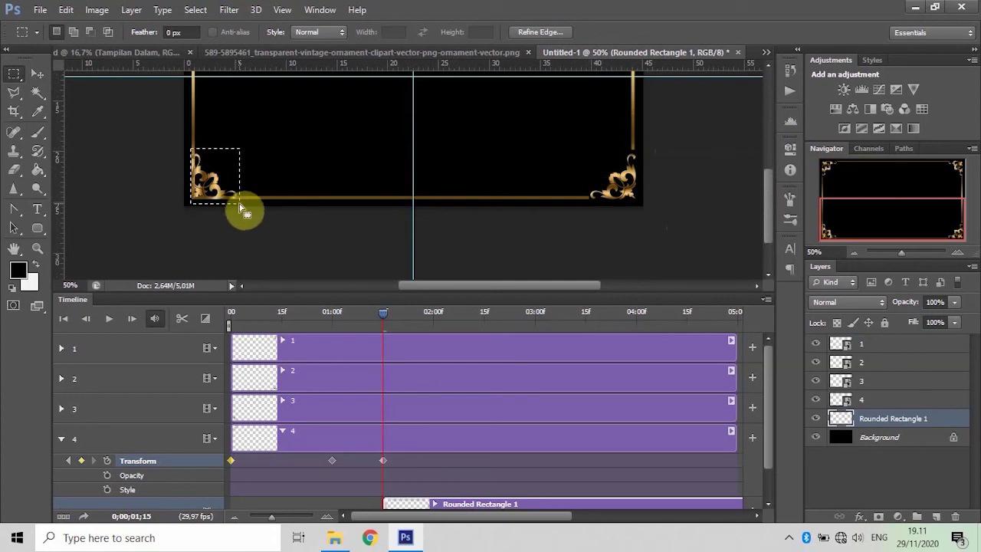
# Step: Convert the Rounded Rectangle 1 layer into a smart object
pyautogui.click(36, 76)
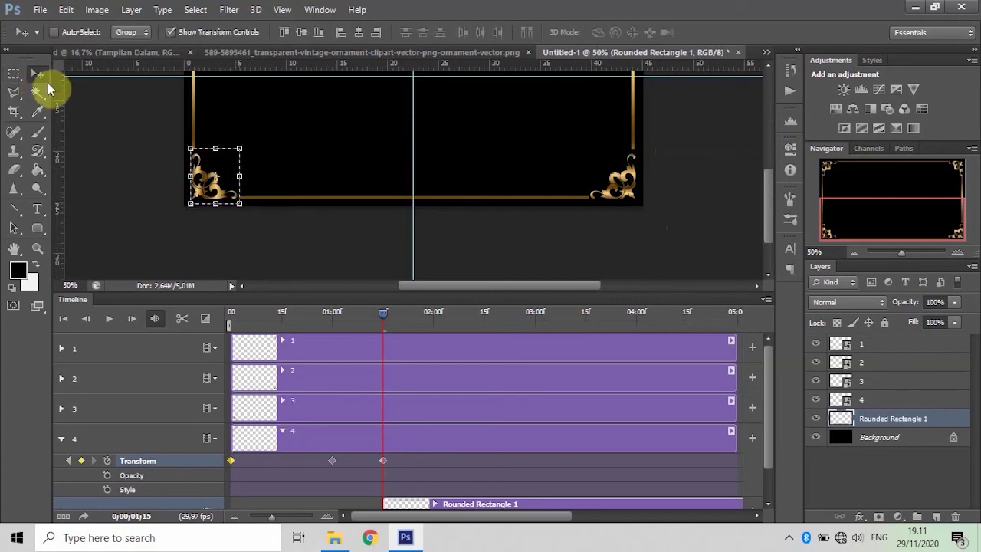
pyautogui.rightClick(915, 423)
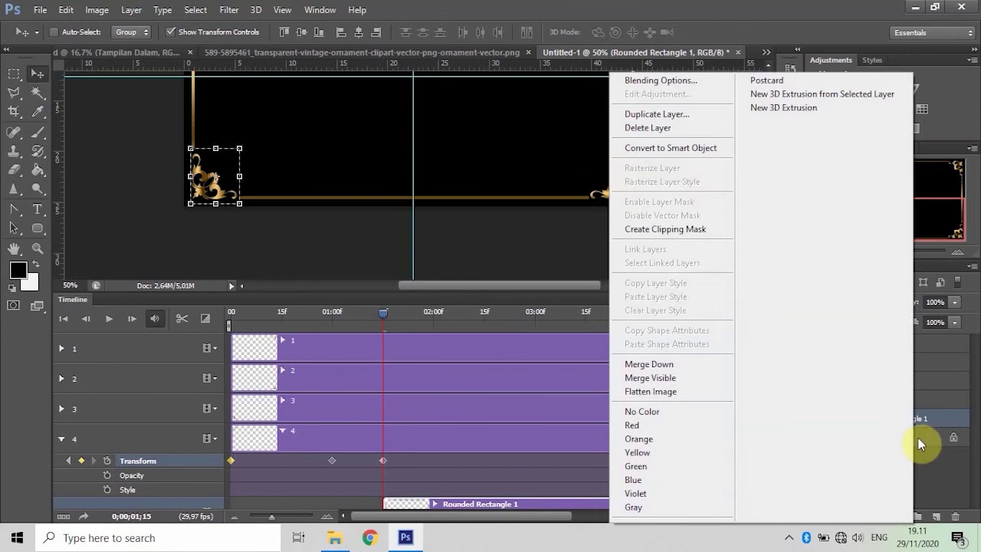
pyautogui.click(701, 150)
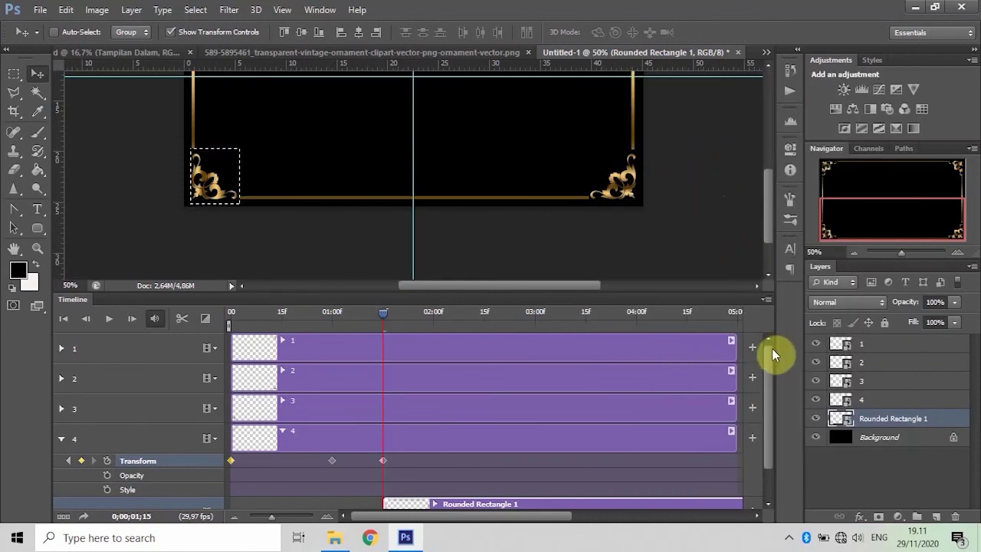
# Step: Trim the Rounded Rectangle 1 timeline clip to end at 05:00f
pyautogui.moveTo(772, 348); pyautogui.dragTo(771, 401)
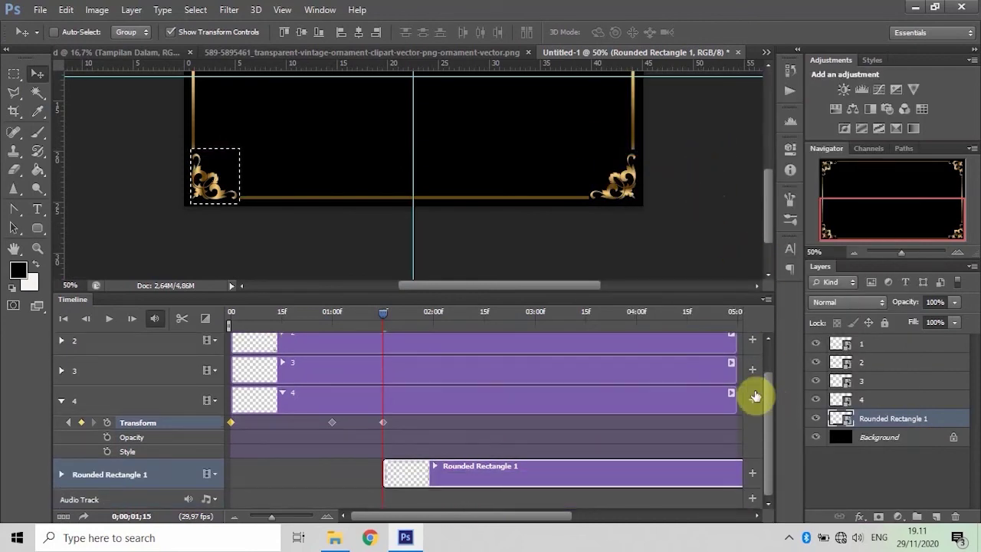
pyautogui.click(236, 517)
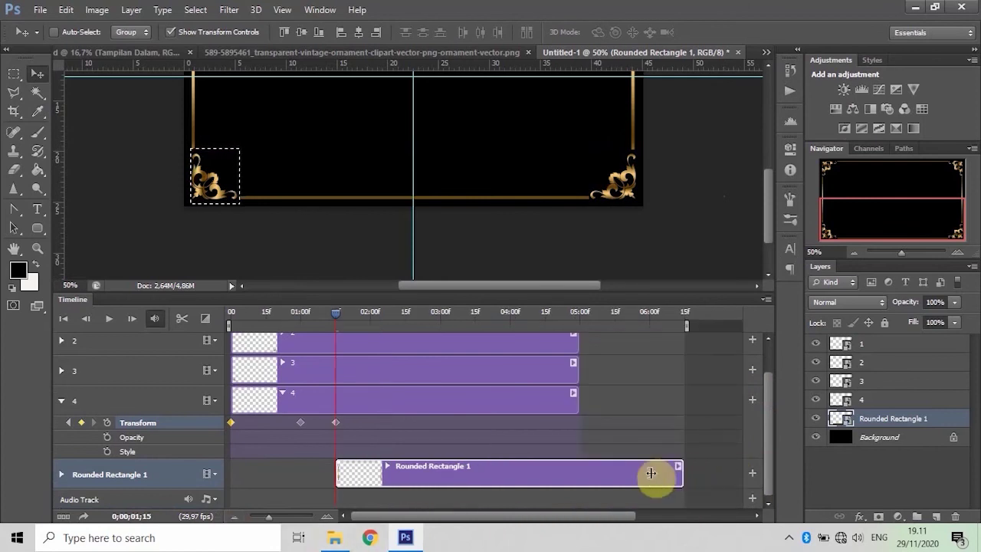
pyautogui.moveTo(680, 469); pyautogui.dragTo(579, 475)
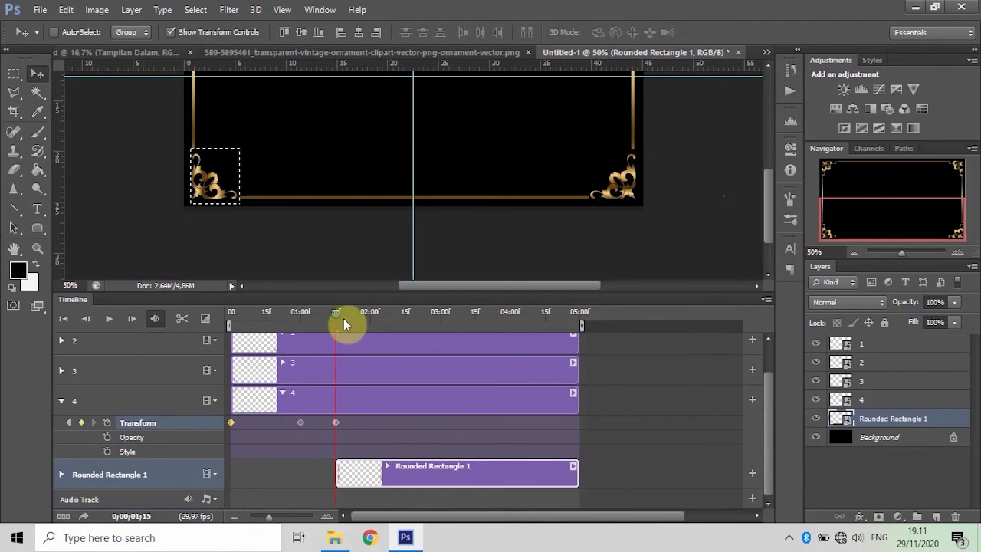
# Step: Undo, deselect, and start a Transform keyframe on Rounded Rectangle 1 at 01:15
pyautogui.hotkey('ctrl', 'z')
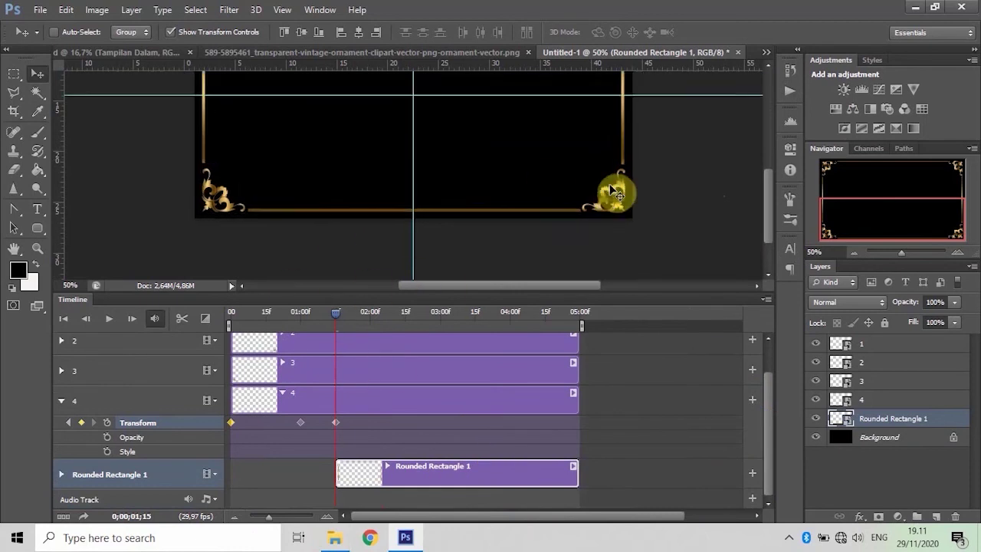
pyautogui.hotkey('ctrl', '-')
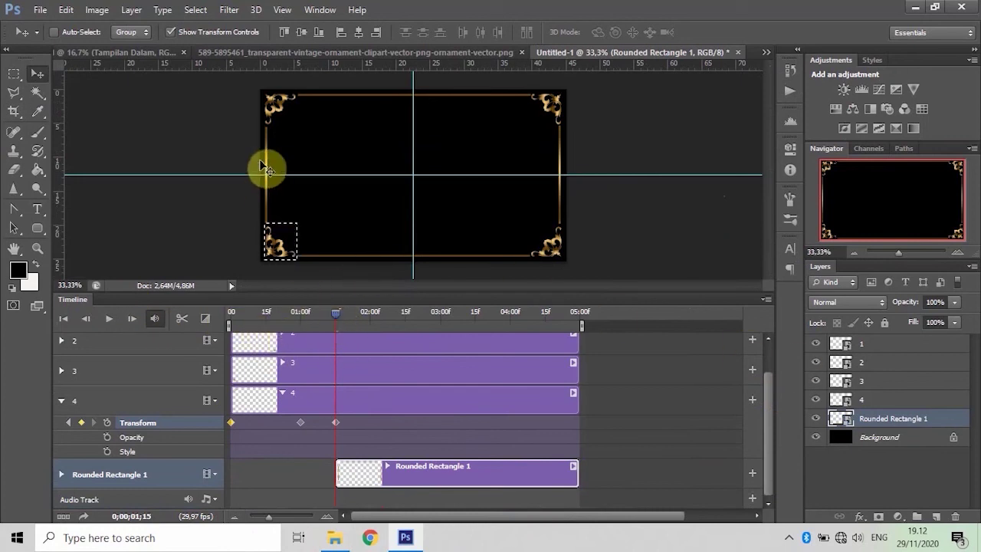
pyautogui.click(195, 9)
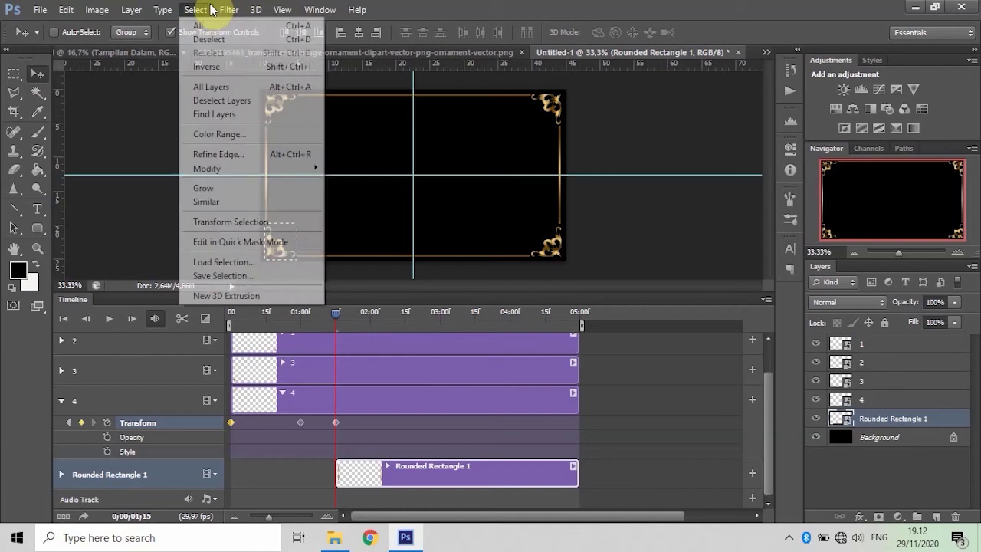
pyautogui.click(210, 38)
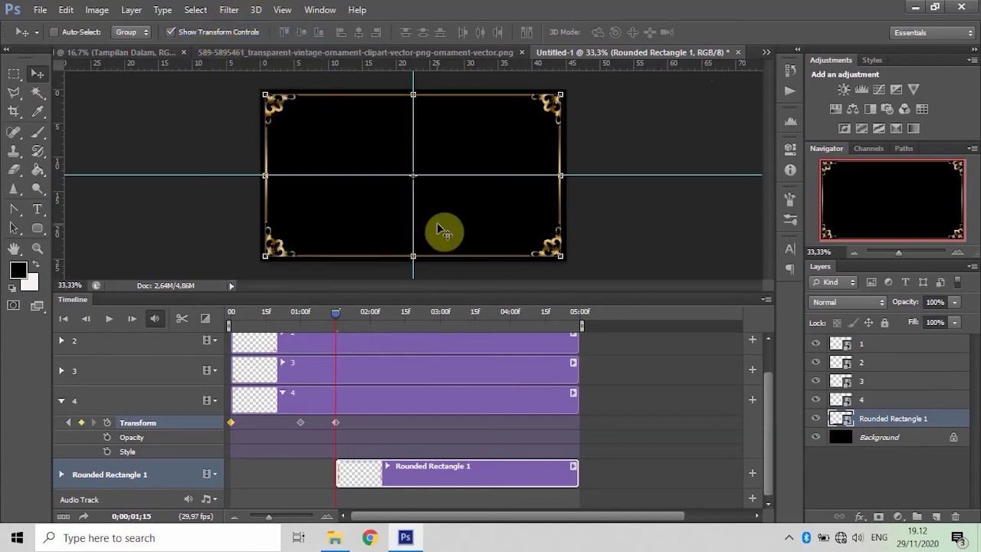
pyautogui.click(61, 473)
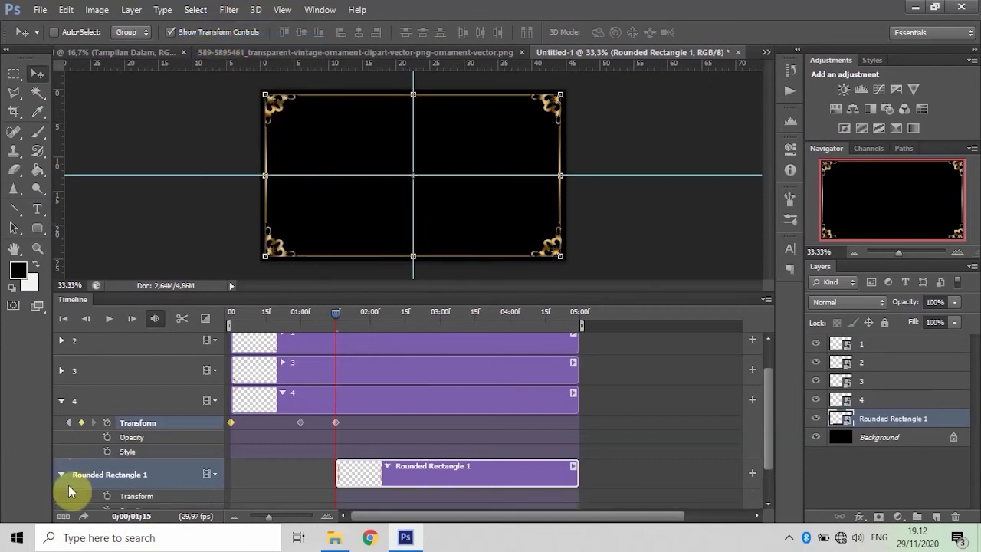
pyautogui.click(107, 496)
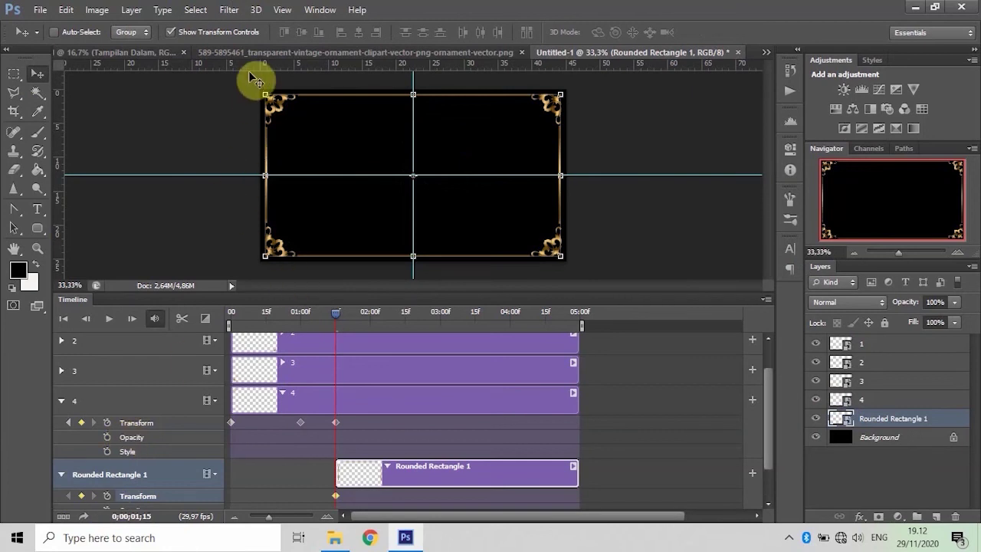
# Step: Shrink the gold frame to a small centred box for the 01:15 keyframe
pyautogui.moveTo(265, 96); pyautogui.dragTo(380, 149)
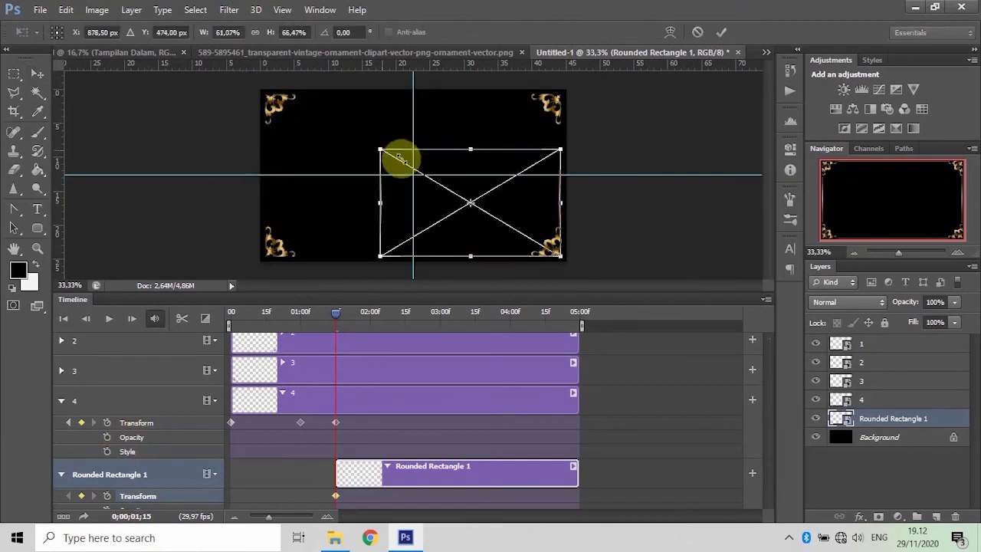
pyautogui.moveTo(562, 259); pyautogui.dragTo(449, 204)
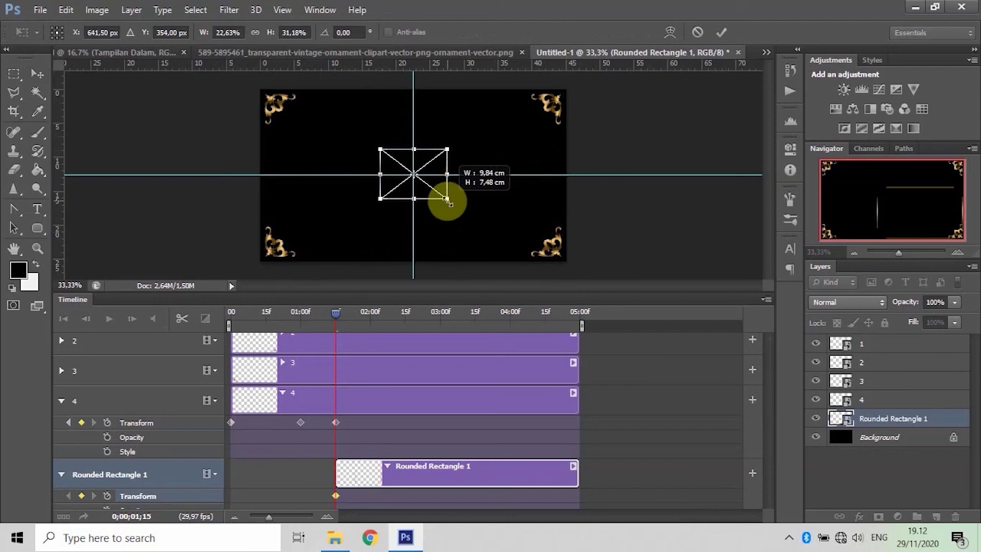
pyautogui.moveTo(449, 204); pyautogui.dragTo(449, 203)
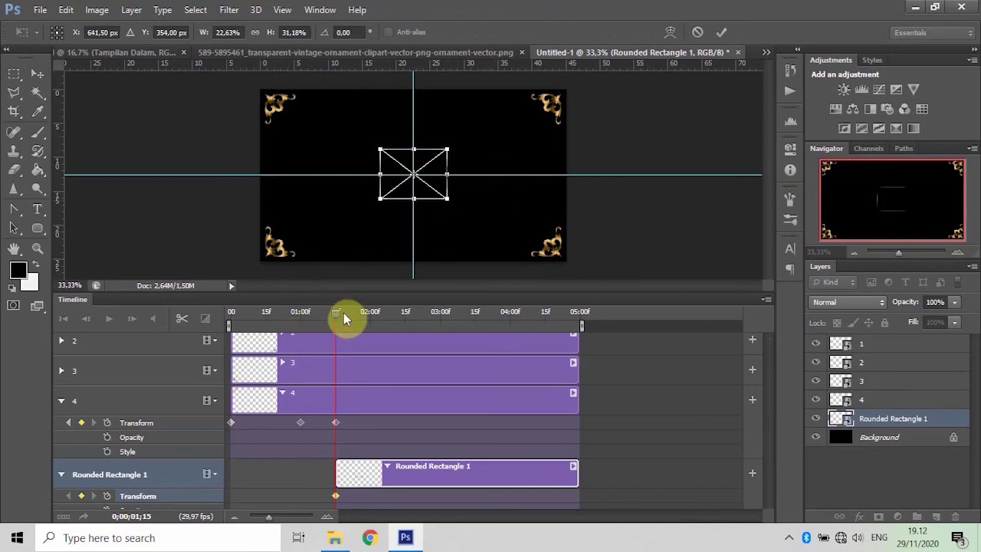
pyautogui.click(723, 33)
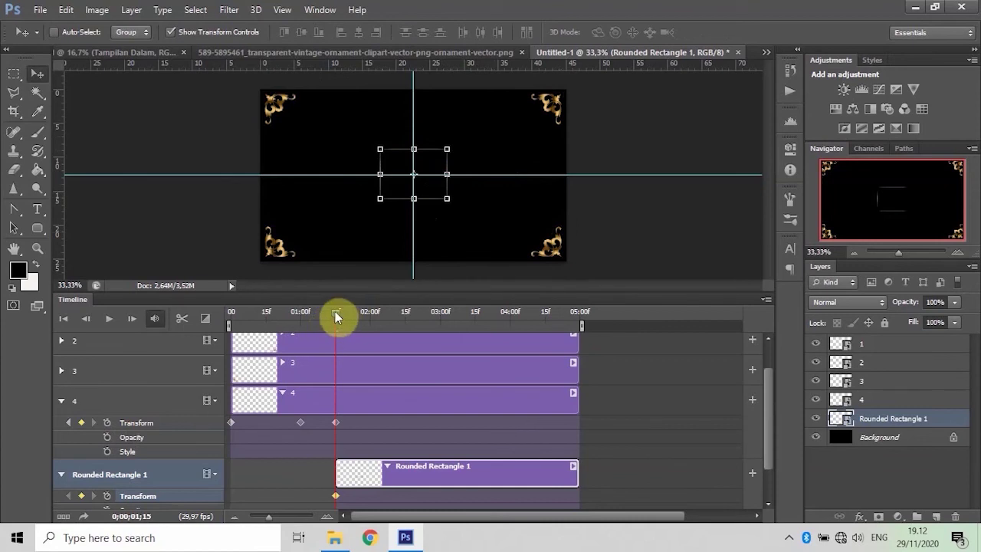
# Step: At 02:00, scale the gold frame back out to full canvas size
pyautogui.moveTo(335, 314); pyautogui.dragTo(370, 314)
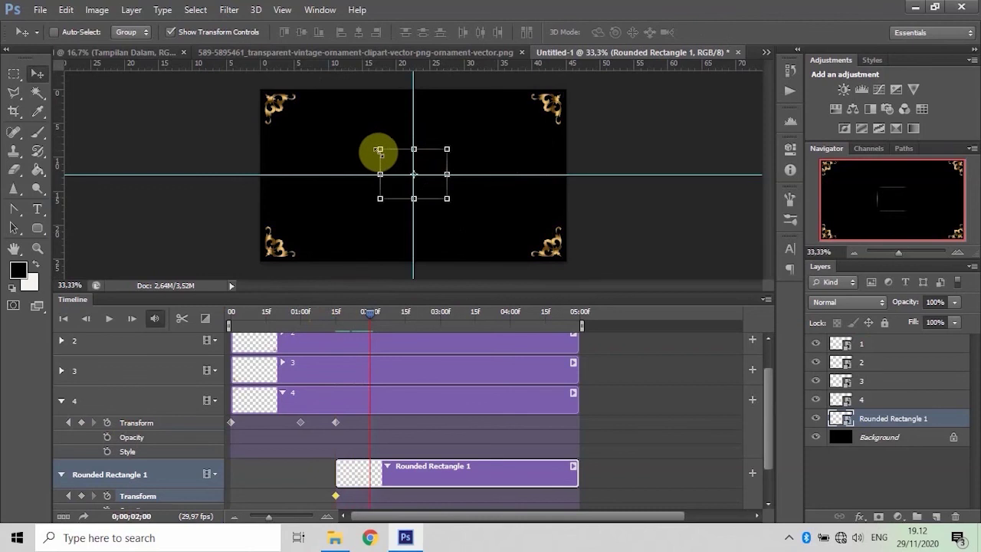
pyautogui.moveTo(379, 149); pyautogui.dragTo(265, 95)
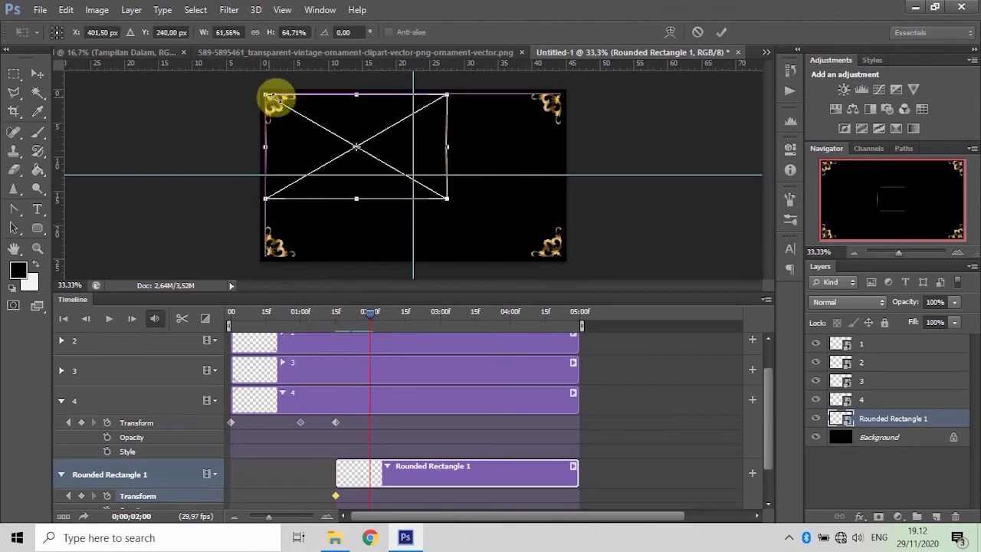
pyautogui.moveTo(448, 200); pyautogui.dragTo(561, 262)
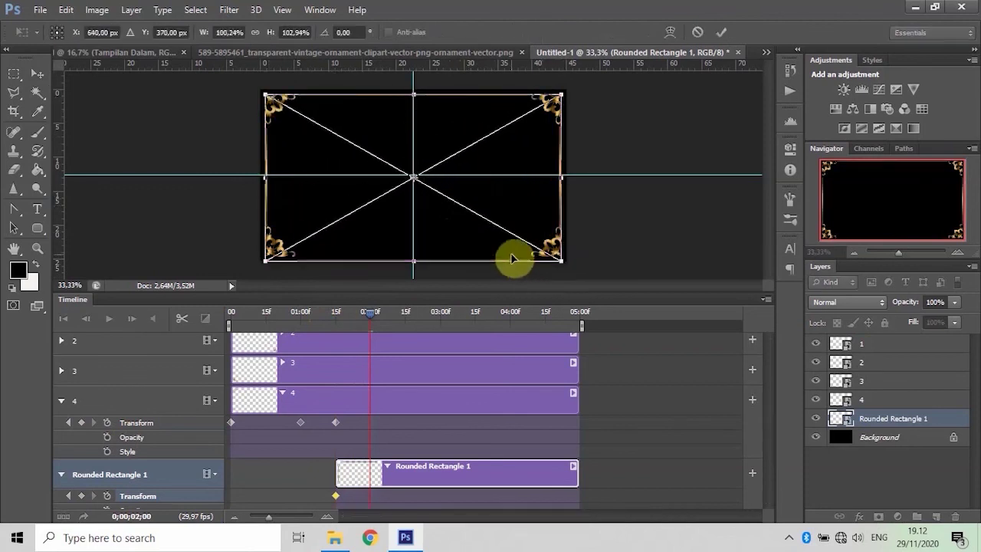
pyautogui.click(717, 32)
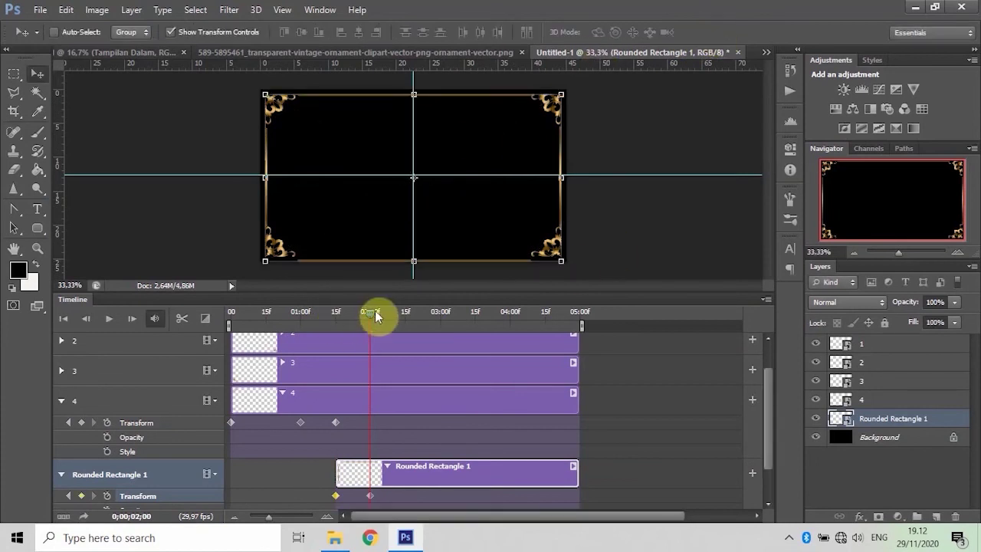
pyautogui.moveTo(367, 311); pyautogui.dragTo(234, 312)
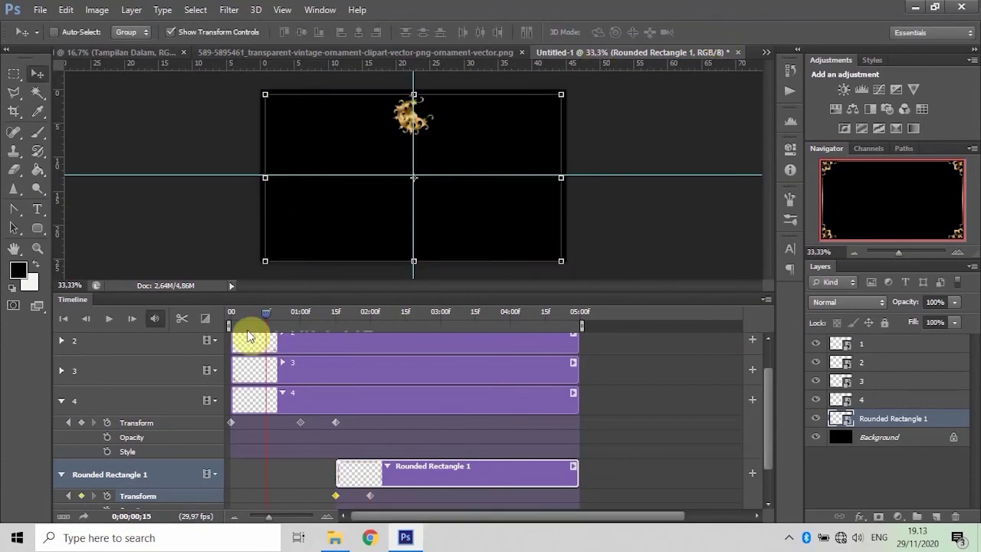
pyautogui.click(109, 318)
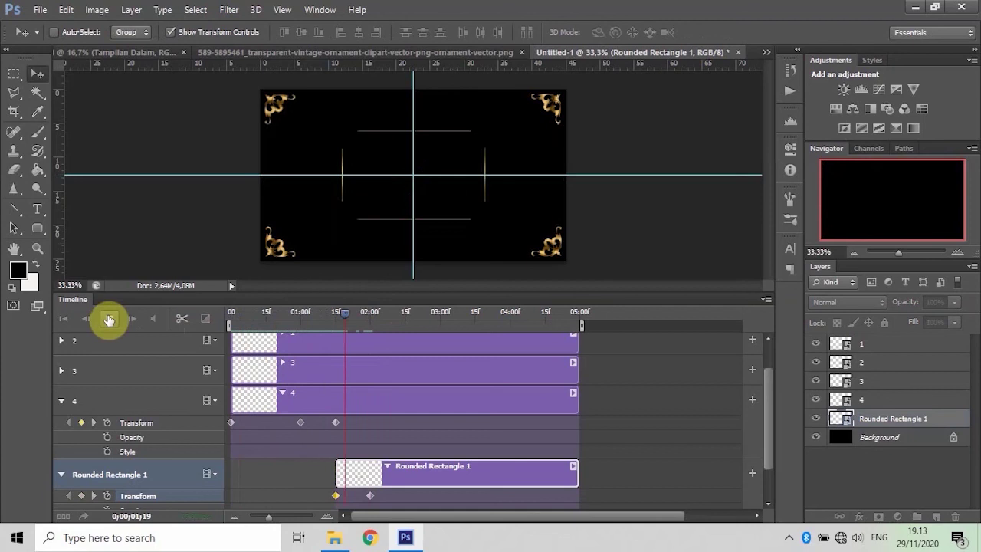
pyautogui.click(108, 319)
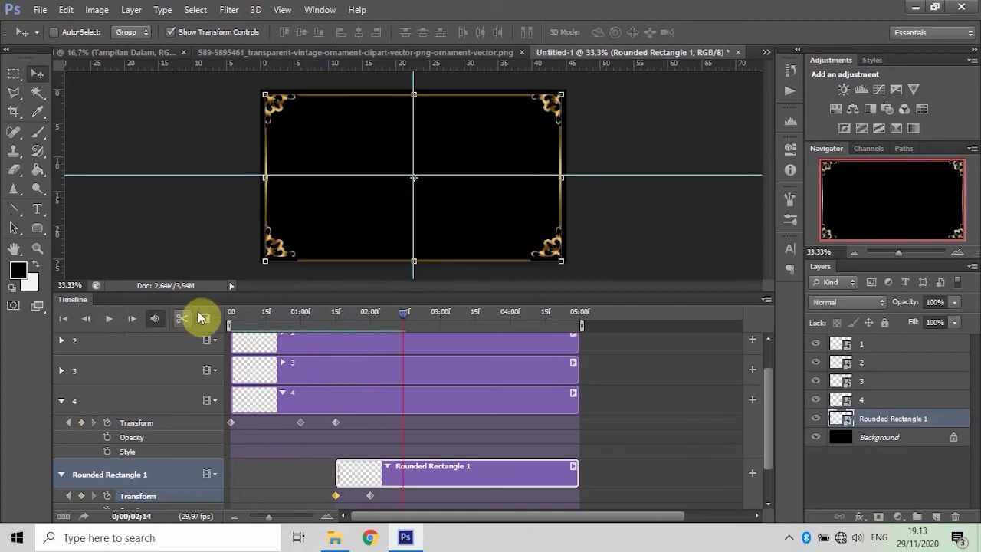
pyautogui.scroll(-2, 770, 406)
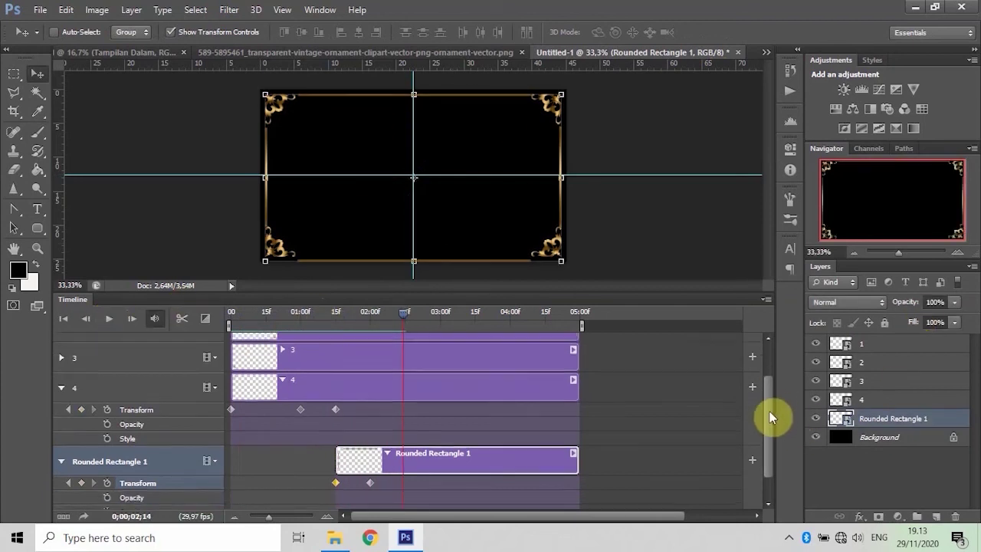
pyautogui.moveTo(404, 316); pyautogui.dragTo(375, 320)
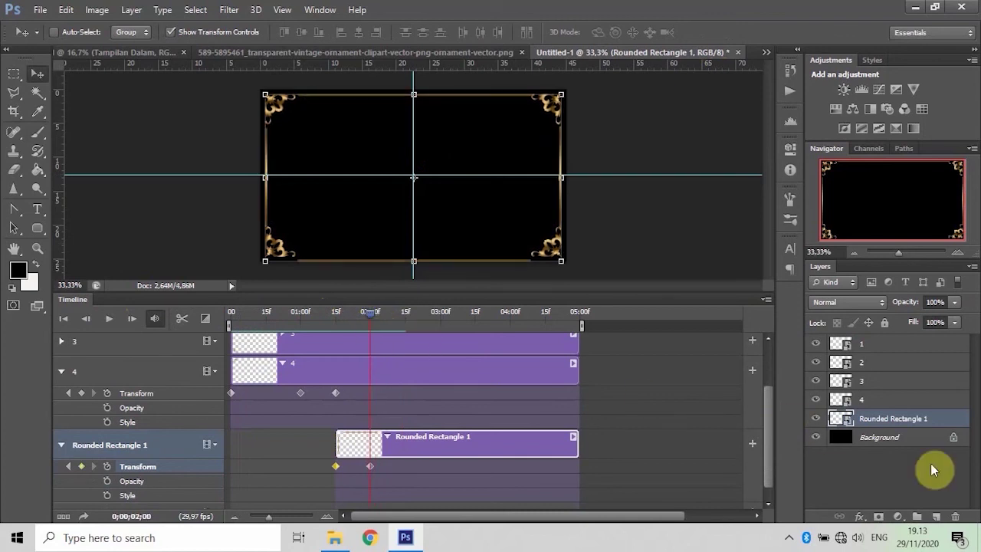
# Step: Above the Background layer, draw a 30 px-radius rounded rectangle about 877 × 348 px in the centre
pyautogui.click(912, 437)
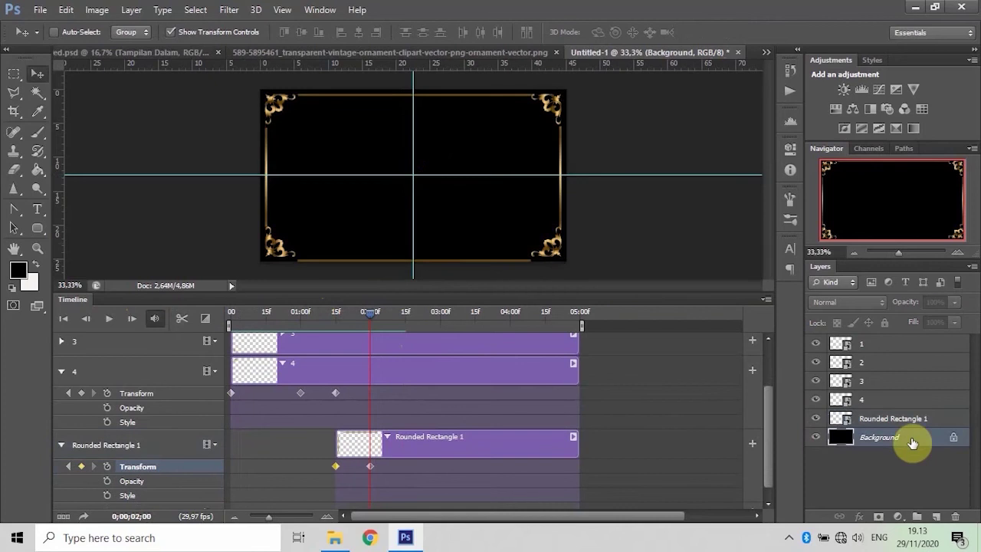
pyautogui.click(38, 228)
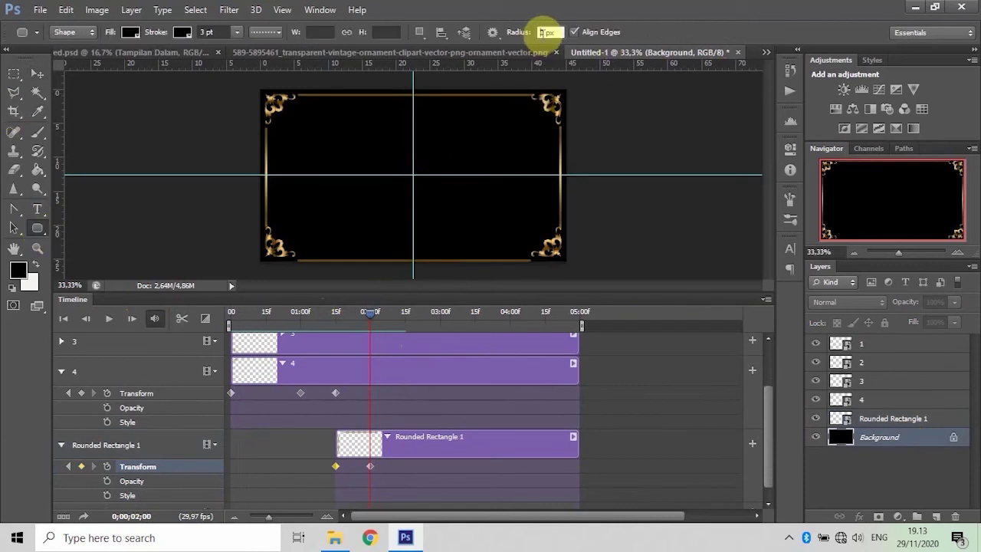
pyautogui.doubleClick(545, 33)
pyautogui.write('0')
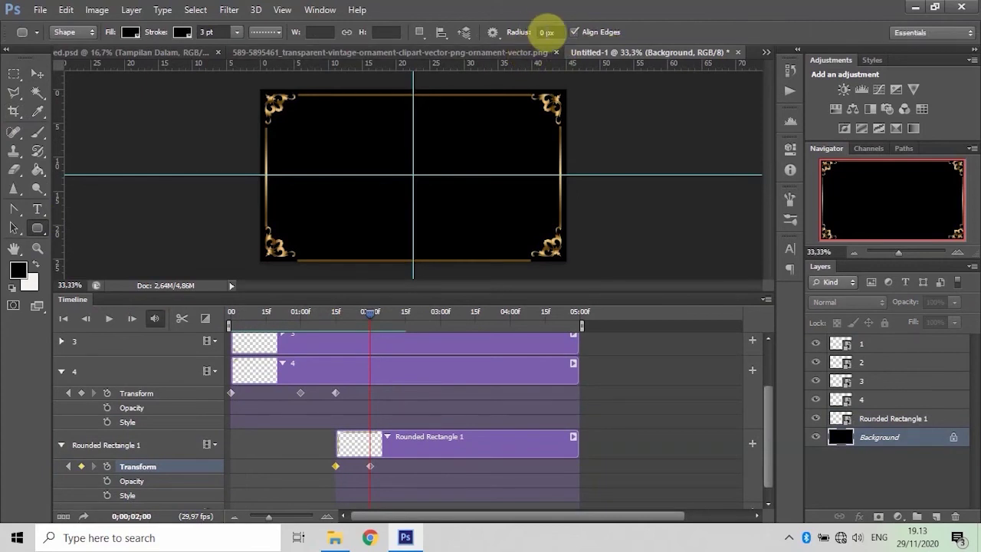
pyautogui.click(550, 33)
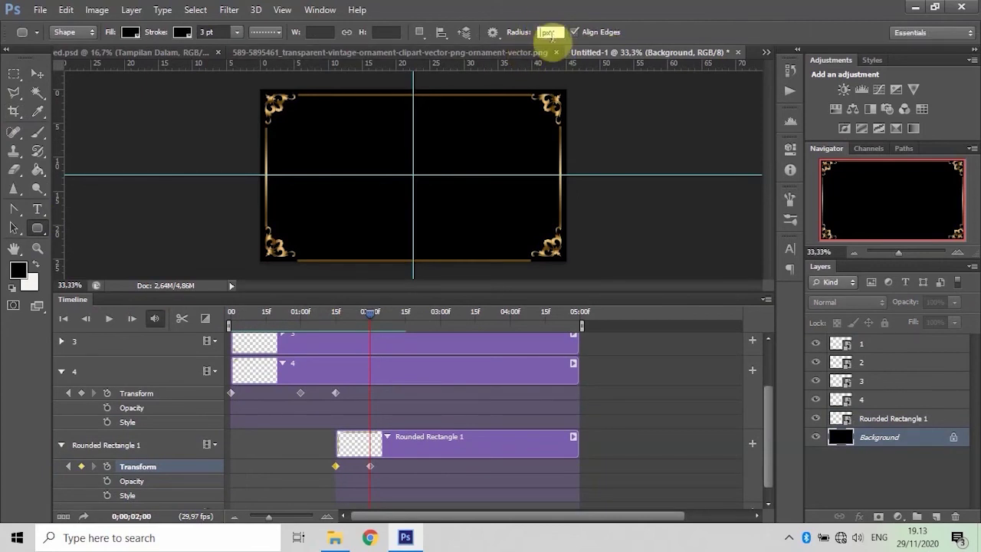
pyautogui.write('30')
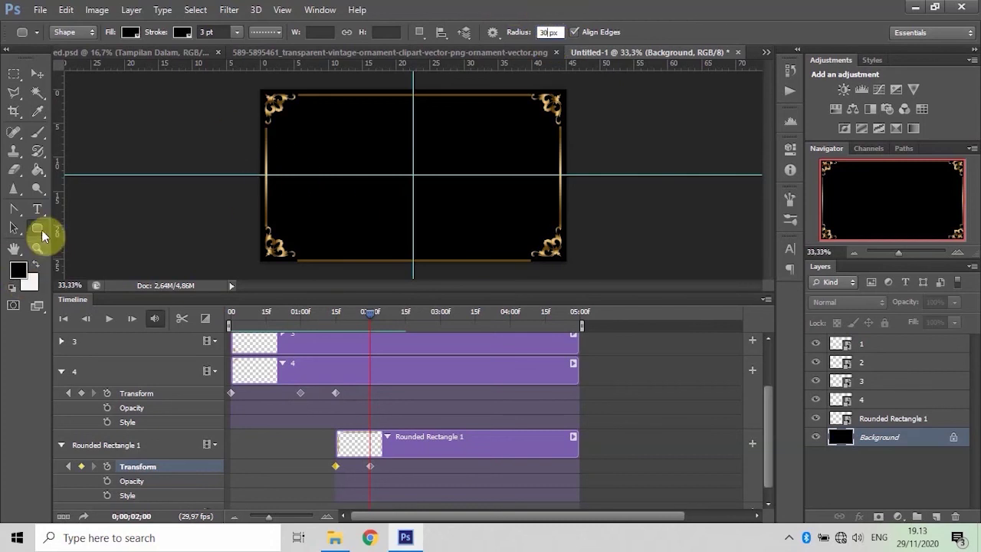
pyautogui.moveTo(314, 155)
pyautogui.mouseDown()
pyautogui.moveTo(427, 229)
pyautogui.moveTo(504, 232)
pyautogui.mouseUp()
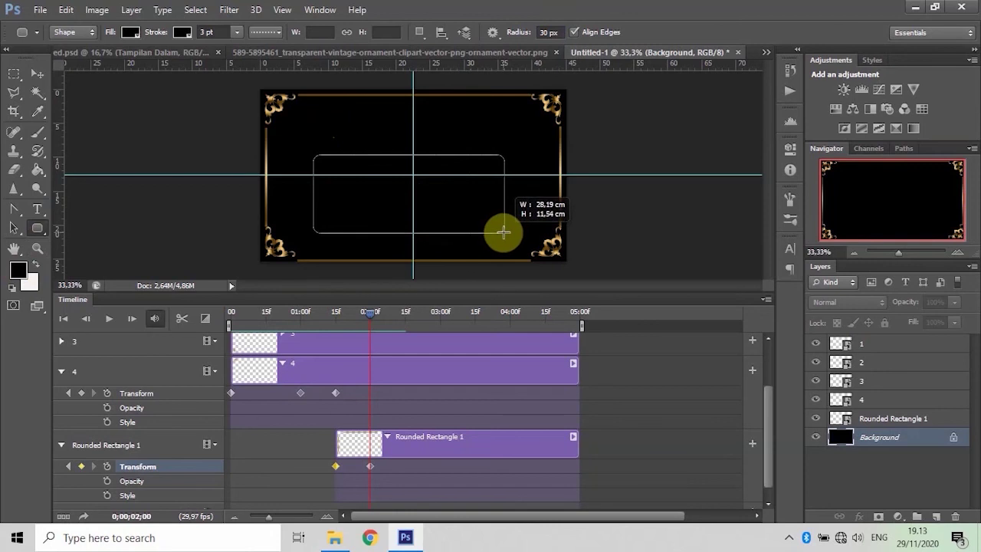
pyautogui.moveTo(504, 232); pyautogui.dragTo(519, 234)
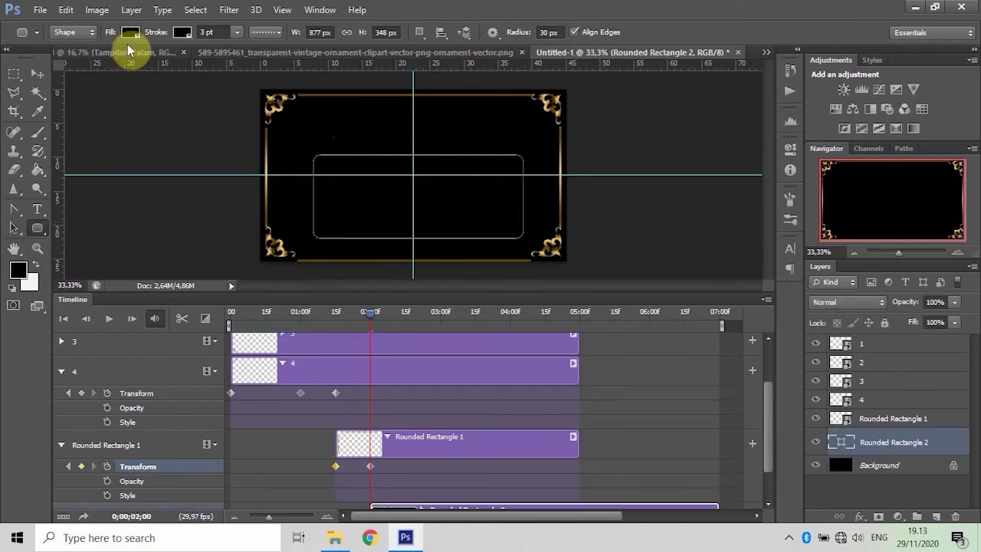
# Step: Give Rounded Rectangle 2 no fill and a white 10 pt stroke
pyautogui.click(130, 32)
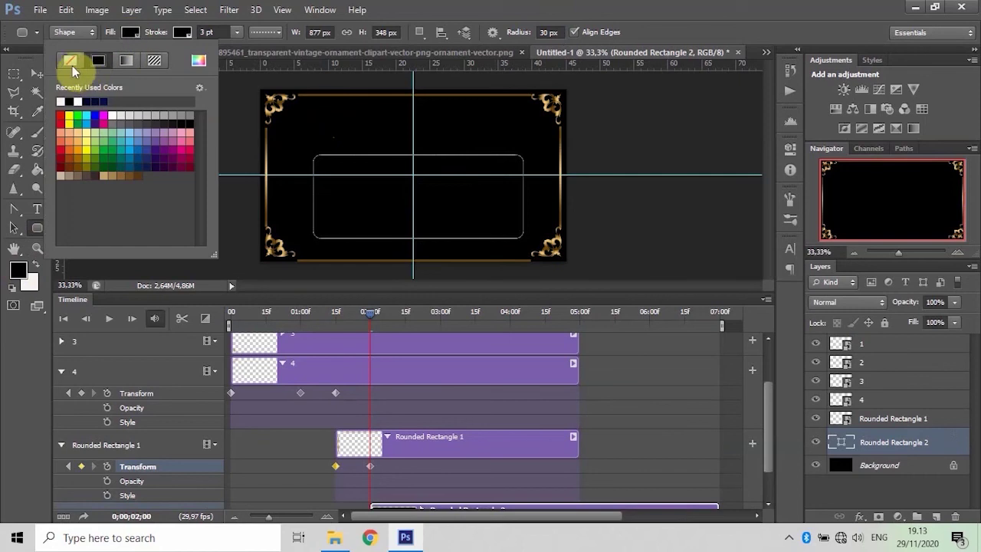
pyautogui.click(70, 64)
pyautogui.click(181, 35)
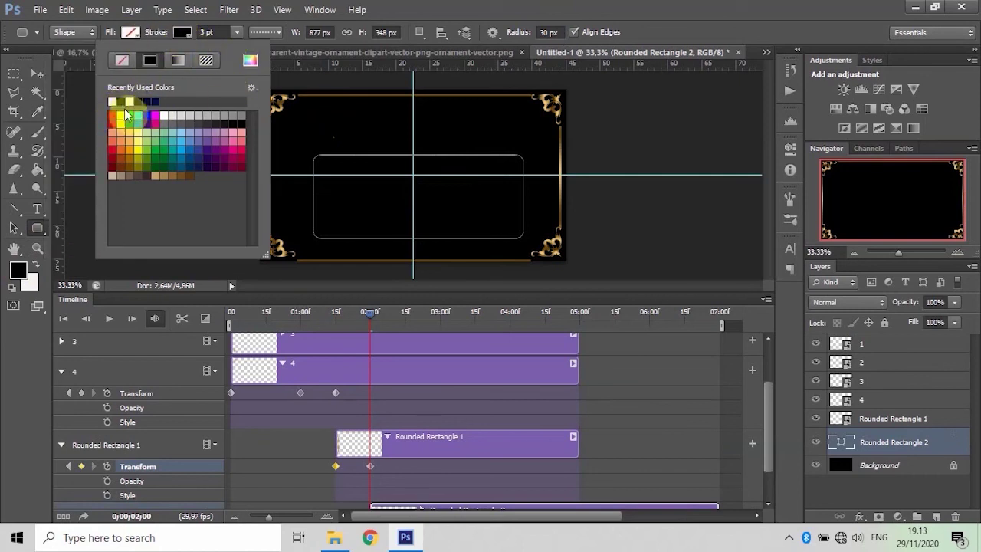
pyautogui.click(117, 99)
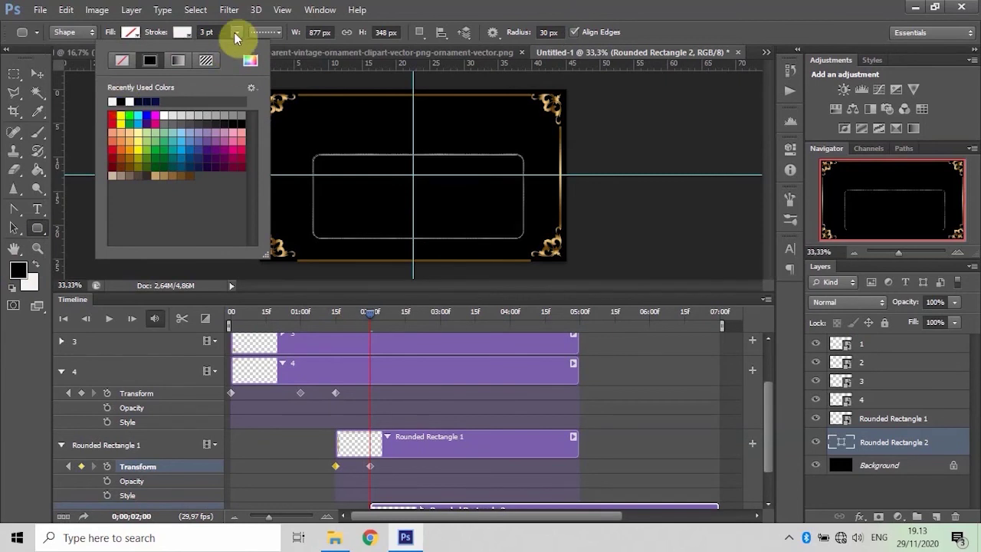
pyautogui.click(237, 34)
pyautogui.click(201, 32)
pyautogui.write('10')
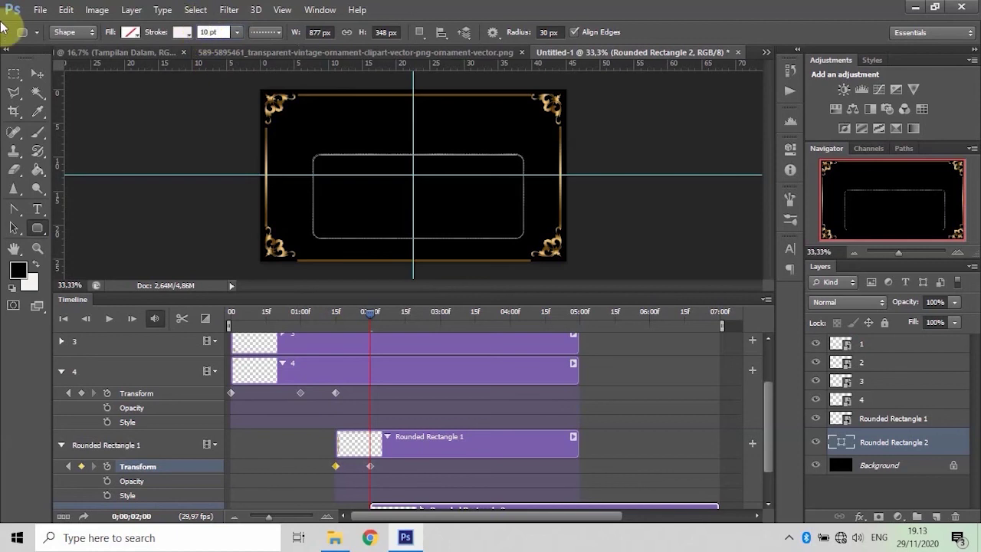
pyautogui.click(36, 75)
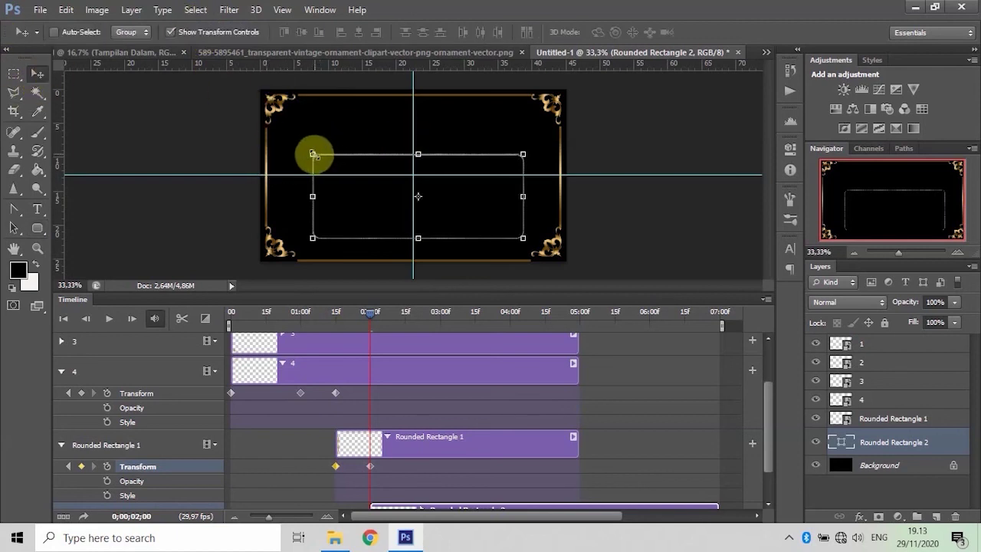
# Step: Enlarge Rounded Rectangle 2 and raise its stroke to 14.20 pt for large white dots
pyautogui.moveTo(312, 155); pyautogui.dragTo(296, 146)
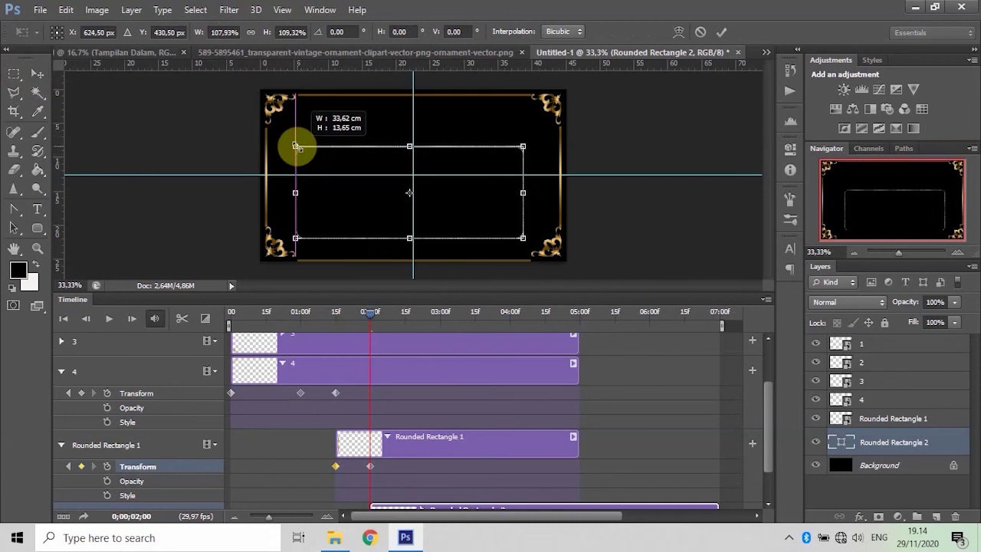
pyautogui.moveTo(523, 147); pyautogui.dragTo(531, 147)
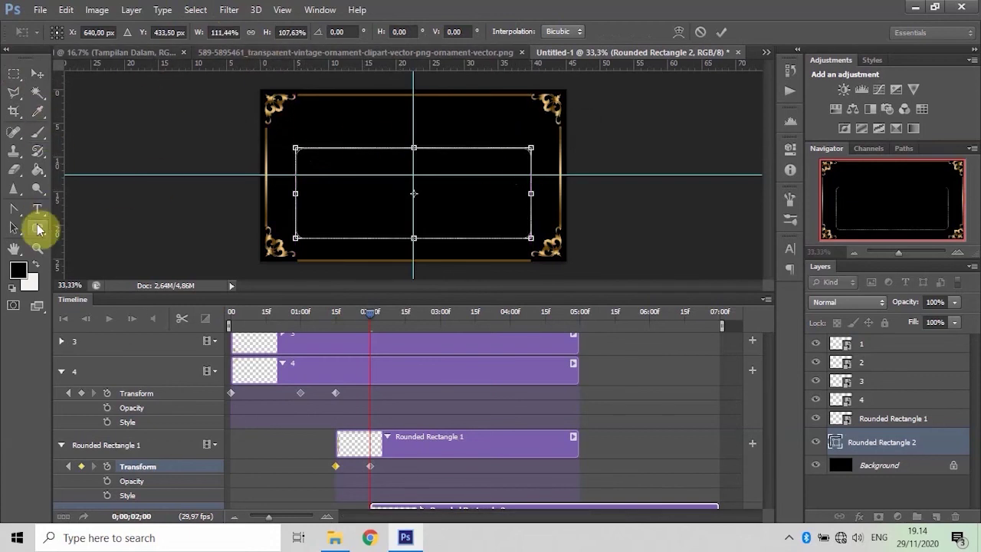
pyautogui.click(38, 228)
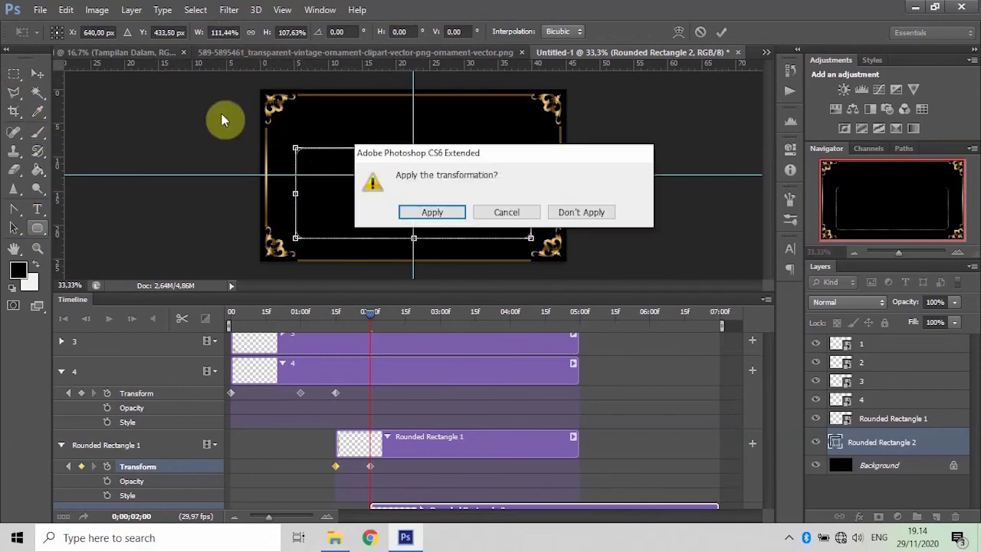
pyautogui.click(443, 213)
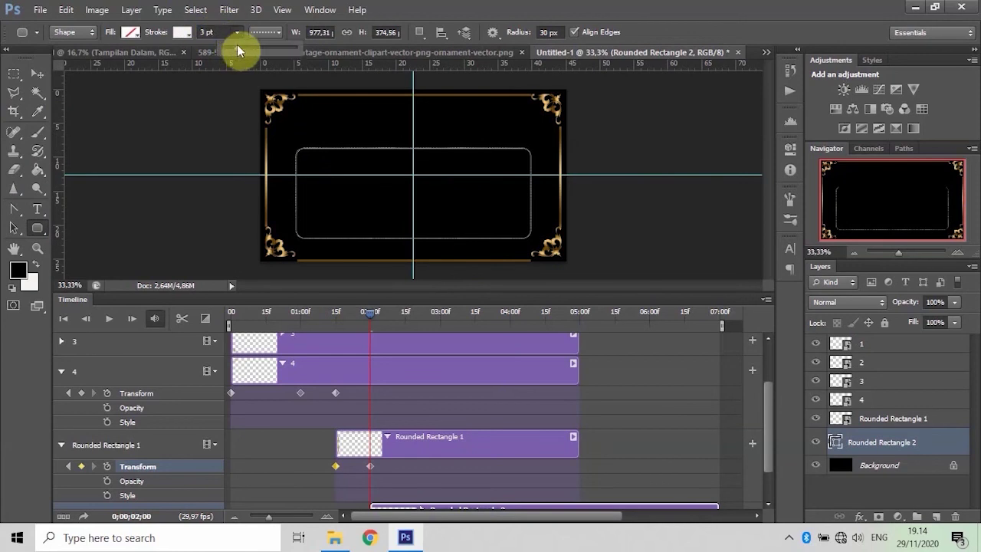
pyautogui.moveTo(237, 46)
pyautogui.mouseDown()
pyautogui.moveTo(259, 48)
pyautogui.moveTo(236, 47)
pyautogui.moveTo(251, 47)
pyautogui.mouseUp()
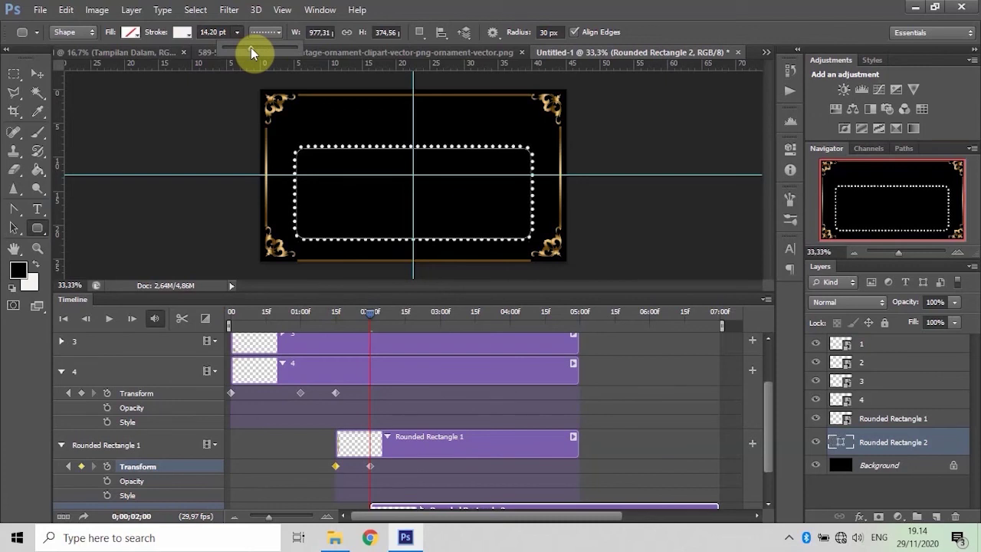
pyautogui.click(36, 74)
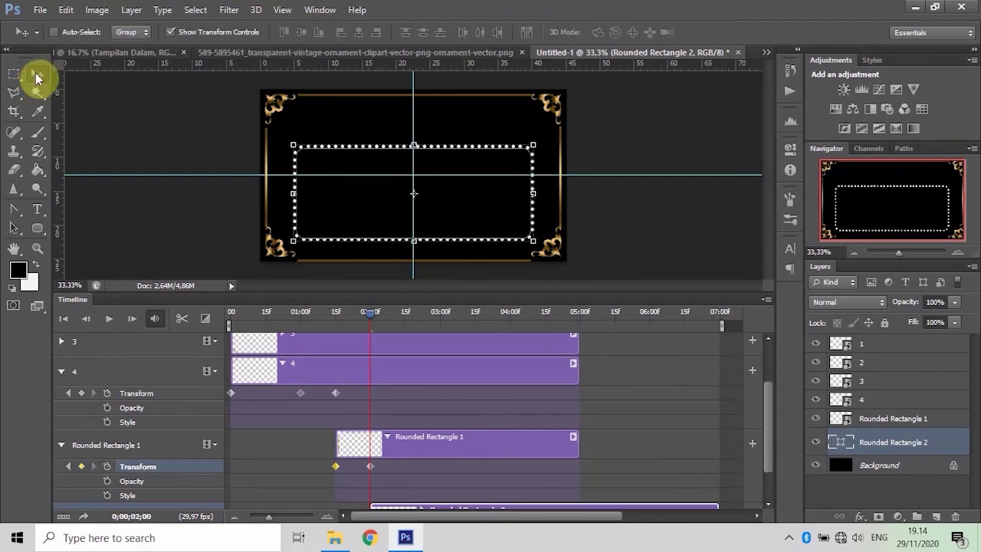
# Step: Add a gold preset Gradient Overlay to Rounded Rectangle 2 through Blending Options
pyautogui.rightClick(881, 442)
pyautogui.click(627, 80)
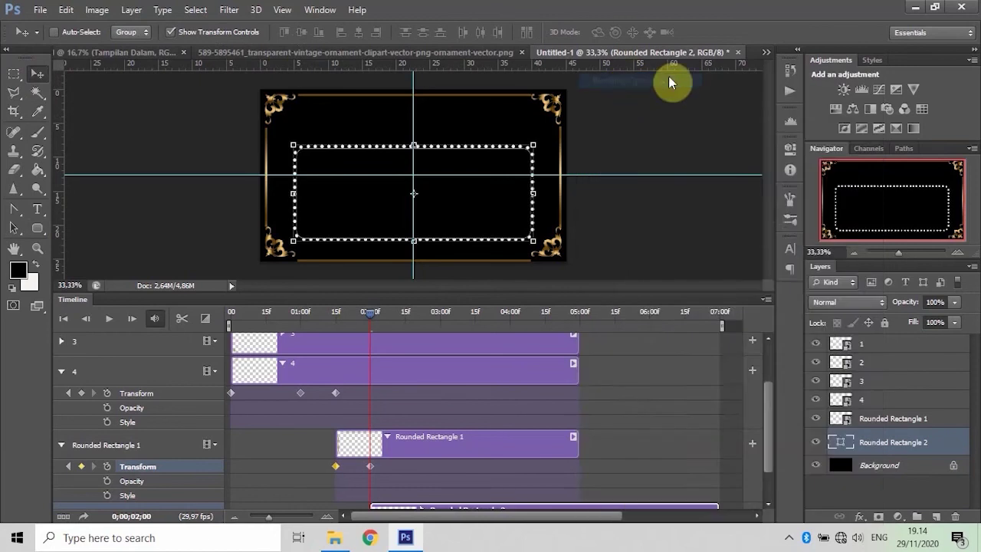
pyautogui.click(621, 322)
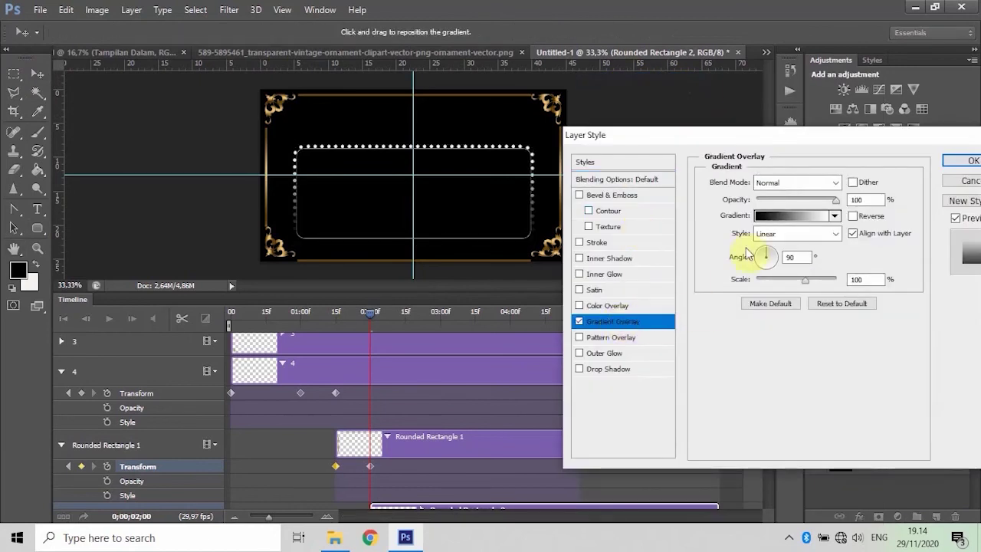
pyautogui.click(834, 216)
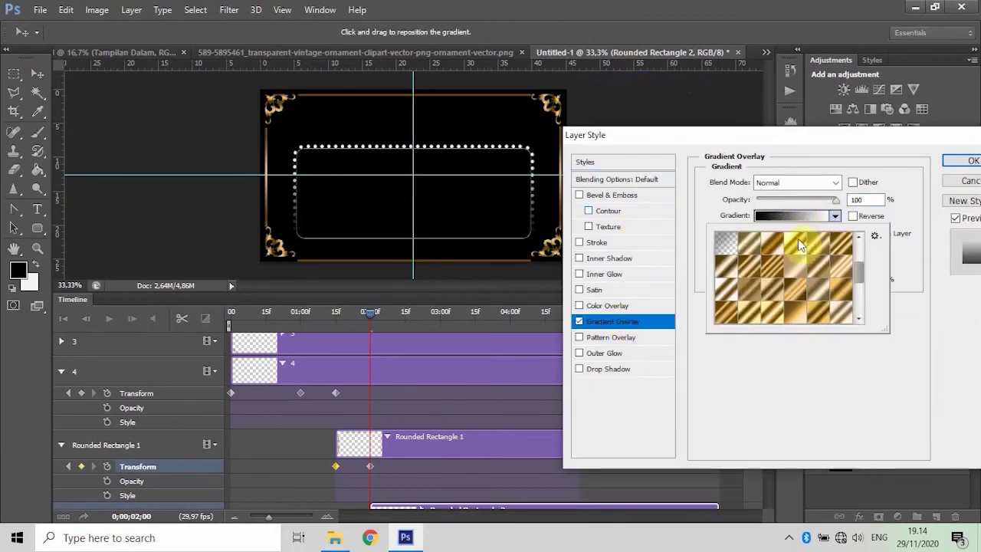
pyautogui.click(718, 308)
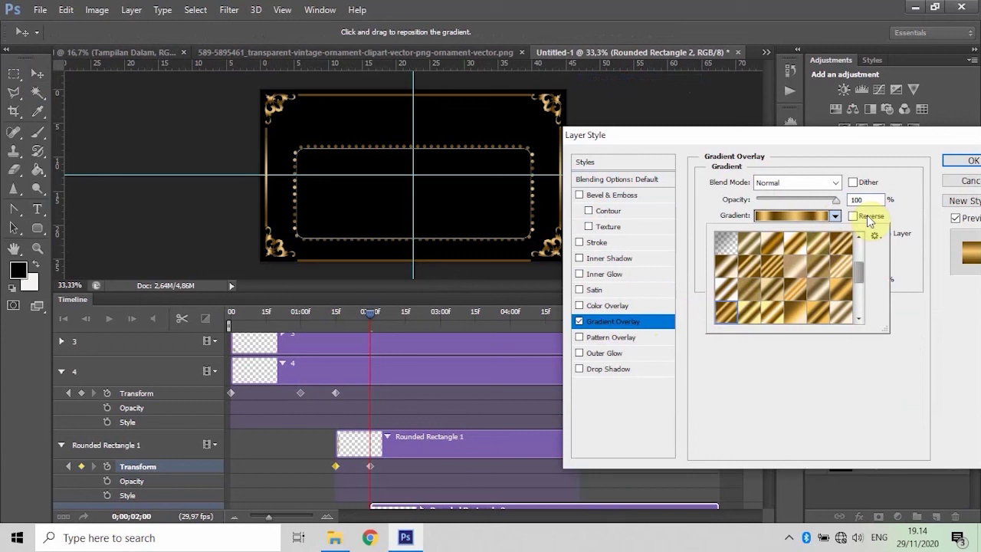
pyautogui.click(918, 219)
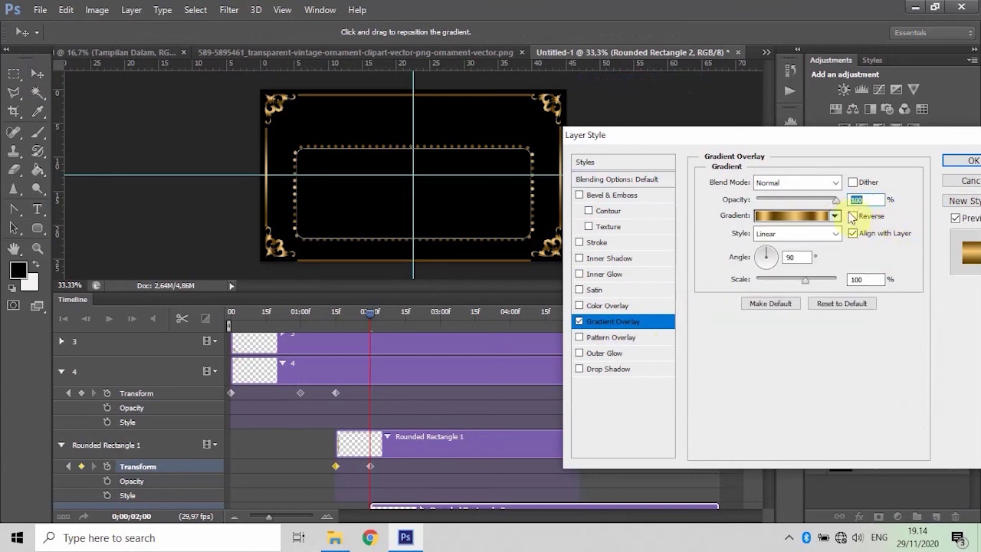
# Step: Confirm the gold overlay, then rasterize Rounded Rectangle 2 and its layer style
pyautogui.click(967, 161)
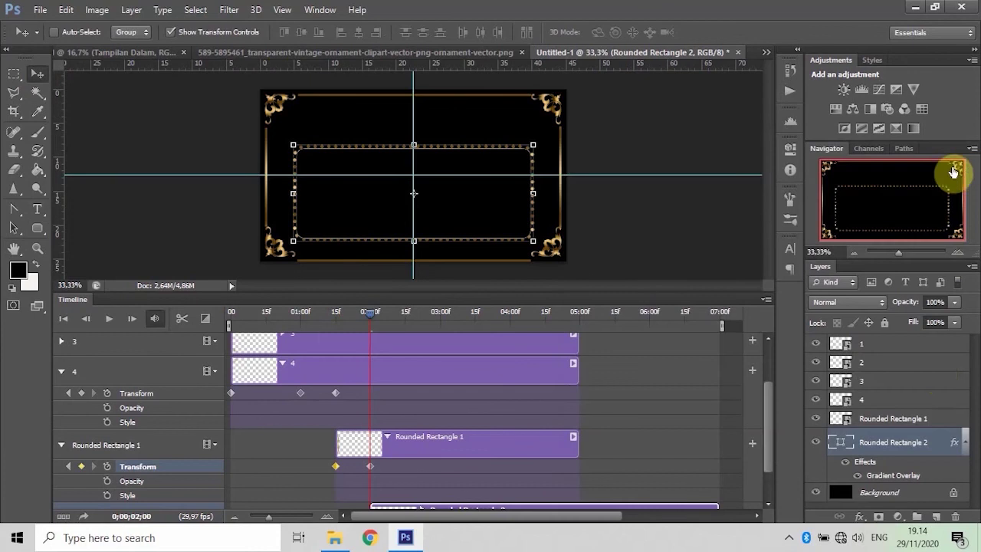
pyautogui.rightClick(889, 450)
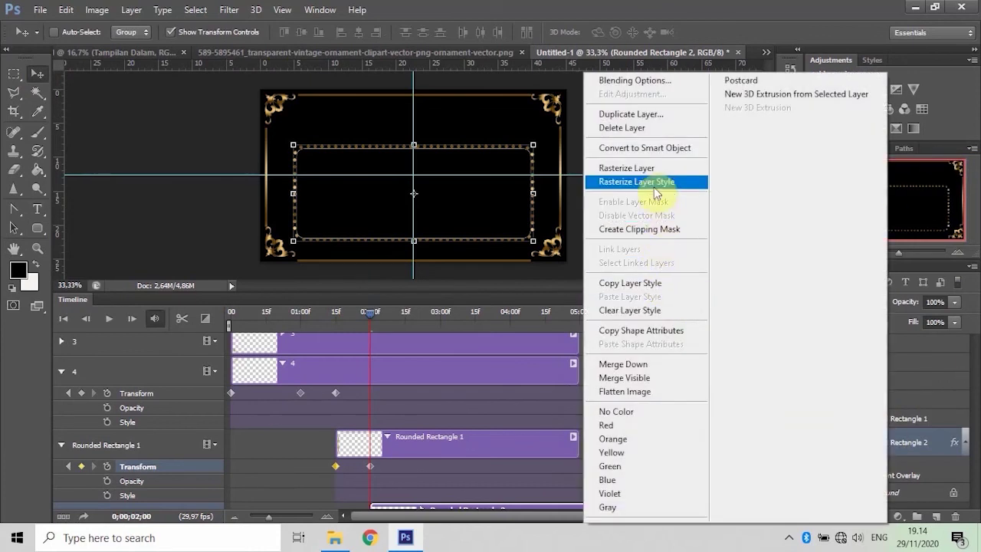
pyautogui.click(656, 168)
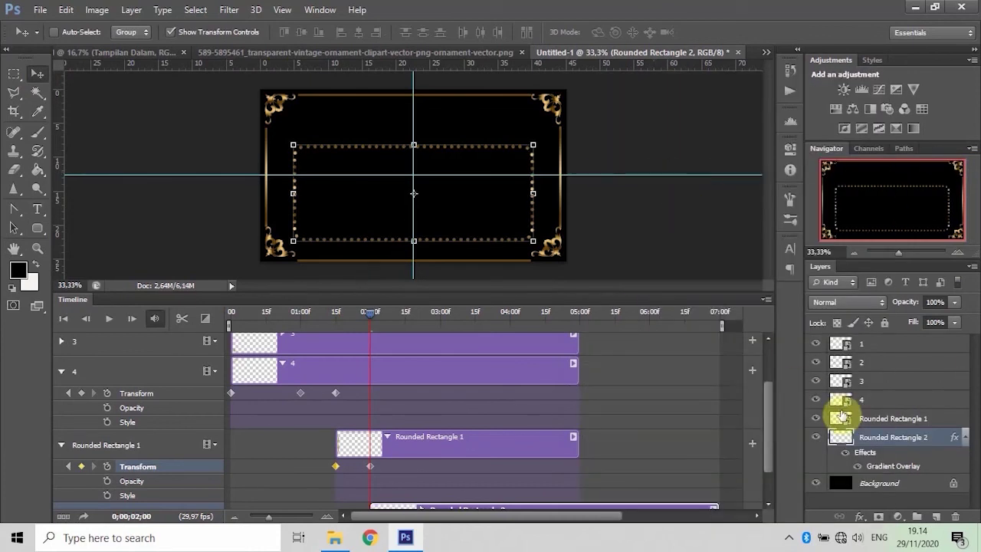
pyautogui.rightClick(889, 441)
pyautogui.click(676, 183)
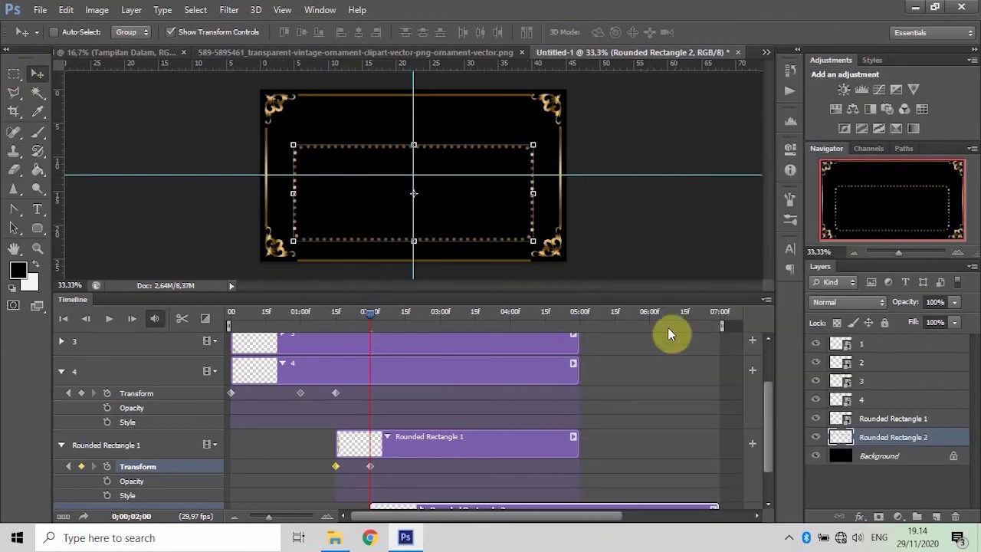
# Step: Above the Background layer, draw the ornamental flourish custom shape left of centre inside the border
pyautogui.click(895, 455)
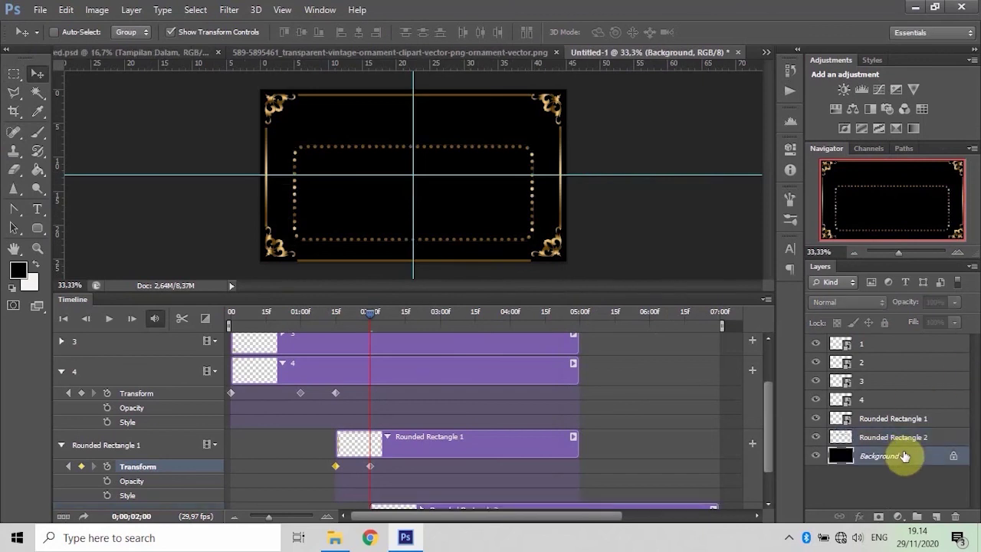
pyautogui.moveTo(38, 227); pyautogui.dragTo(84, 289)
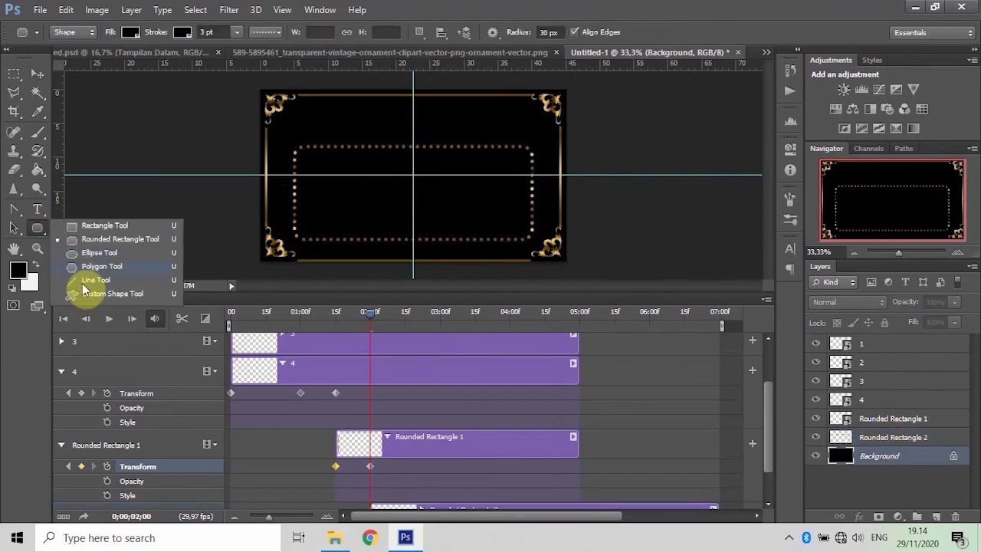
pyautogui.click(88, 294)
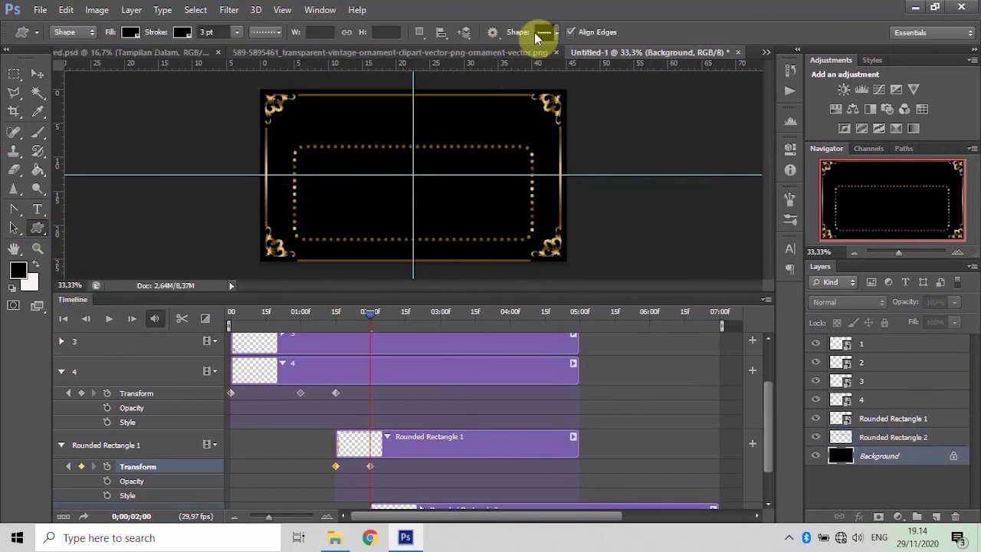
pyautogui.click(540, 35)
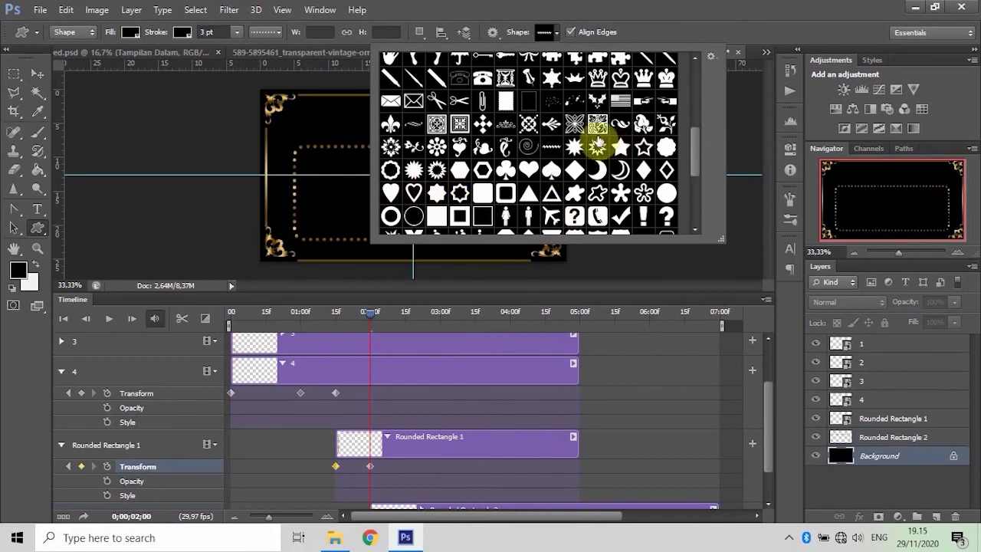
pyautogui.moveTo(692, 138); pyautogui.dragTo(693, 161)
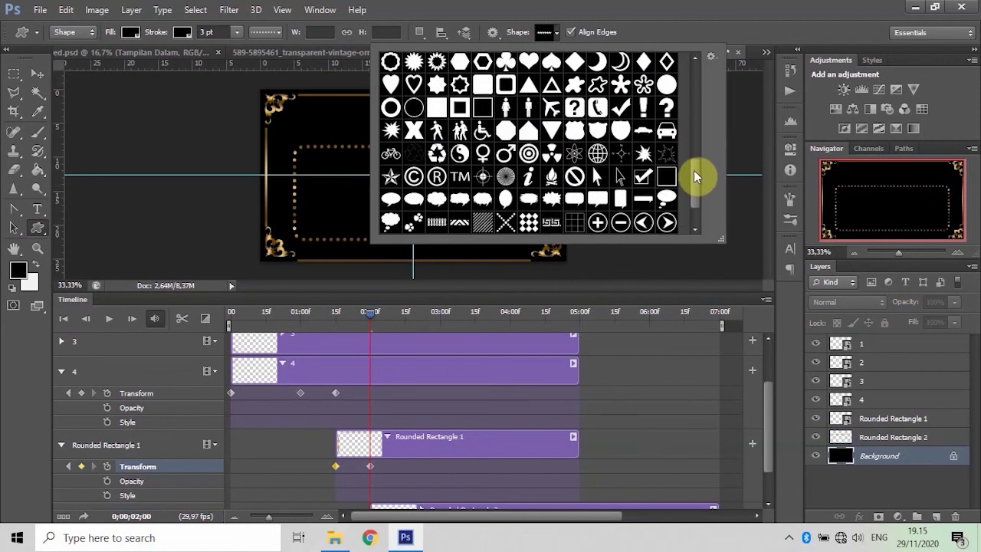
pyautogui.moveTo(693, 161)
pyautogui.mouseDown()
pyautogui.moveTo(694, 188)
pyautogui.moveTo(696, 141)
pyautogui.mouseUp()
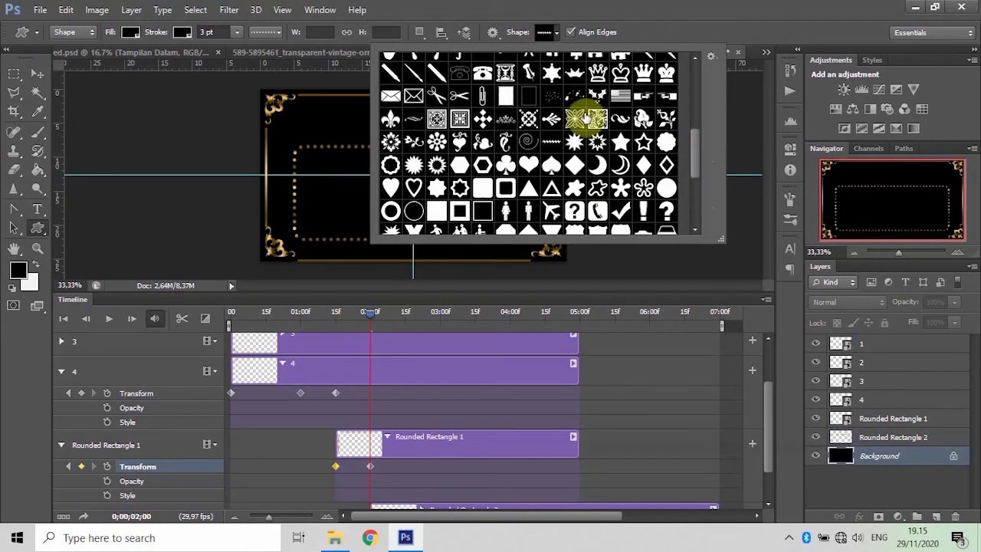
pyautogui.click(509, 100)
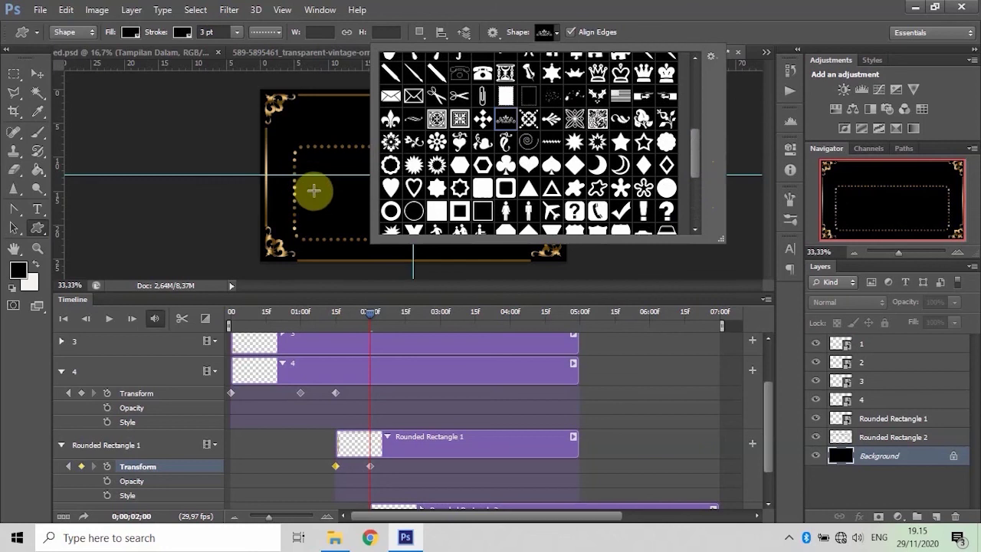
pyautogui.moveTo(313, 191)
pyautogui.mouseDown()
pyautogui.moveTo(416, 217)
pyautogui.moveTo(386, 223)
pyautogui.moveTo(382, 209)
pyautogui.mouseUp()
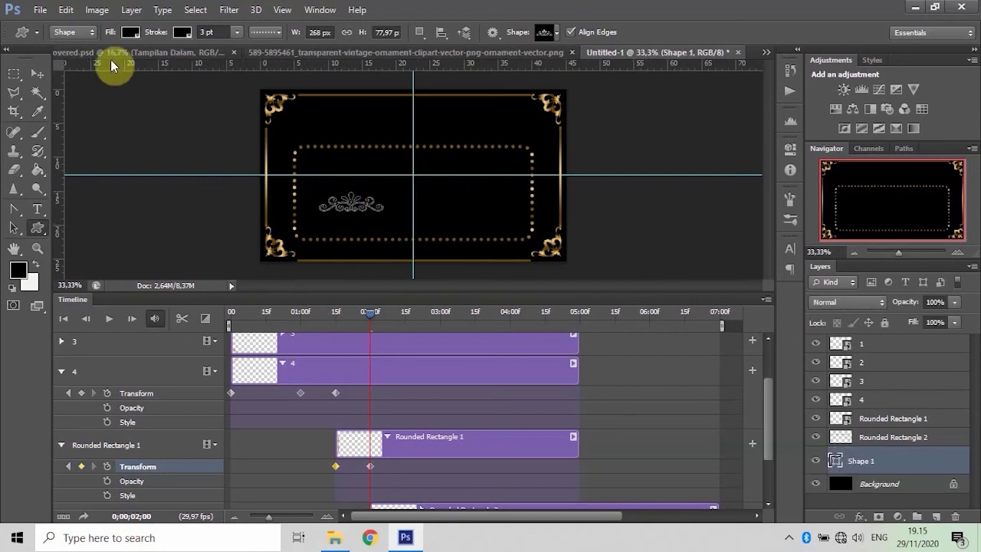
# Step: Give the flourish a white fill and no stroke
pyautogui.click(131, 32)
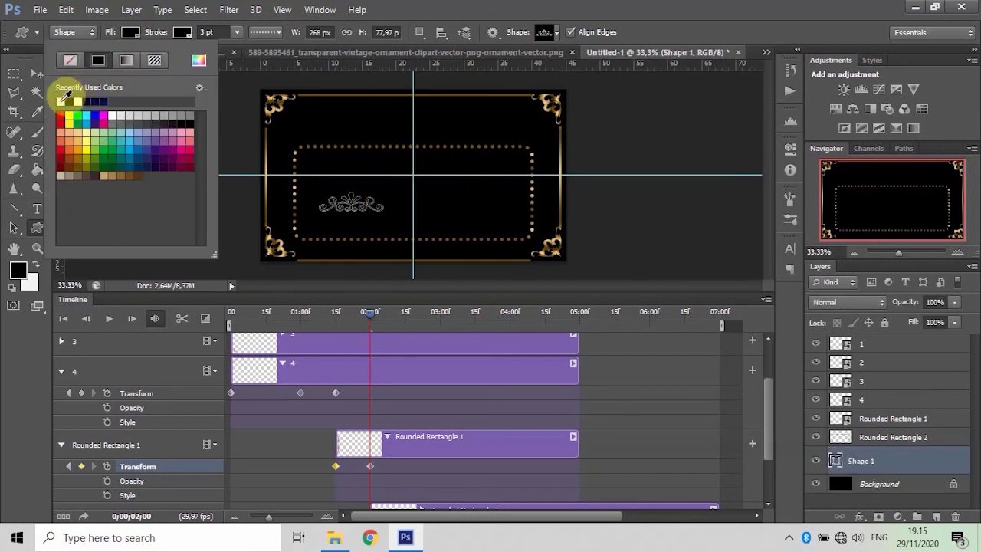
pyautogui.click(62, 100)
pyautogui.click(182, 32)
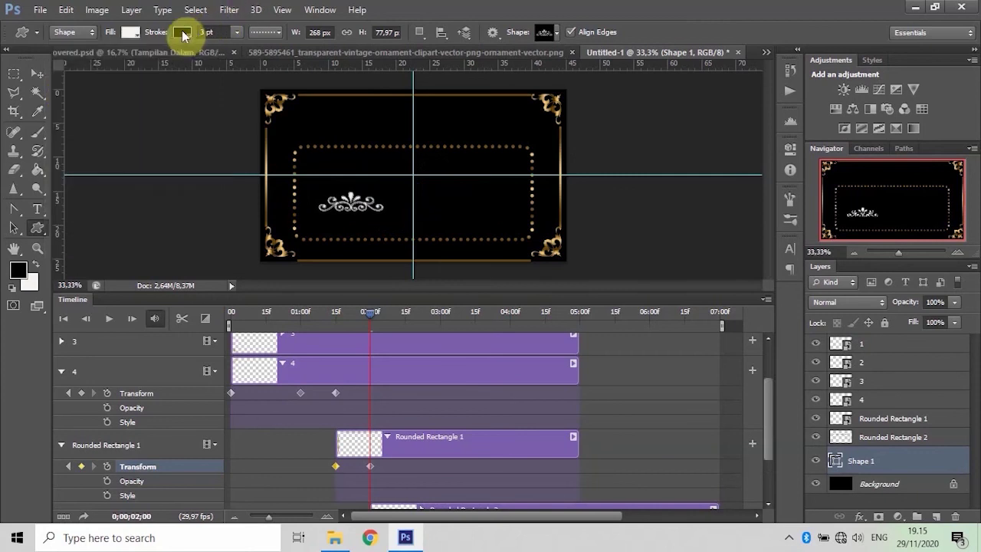
pyautogui.click(121, 60)
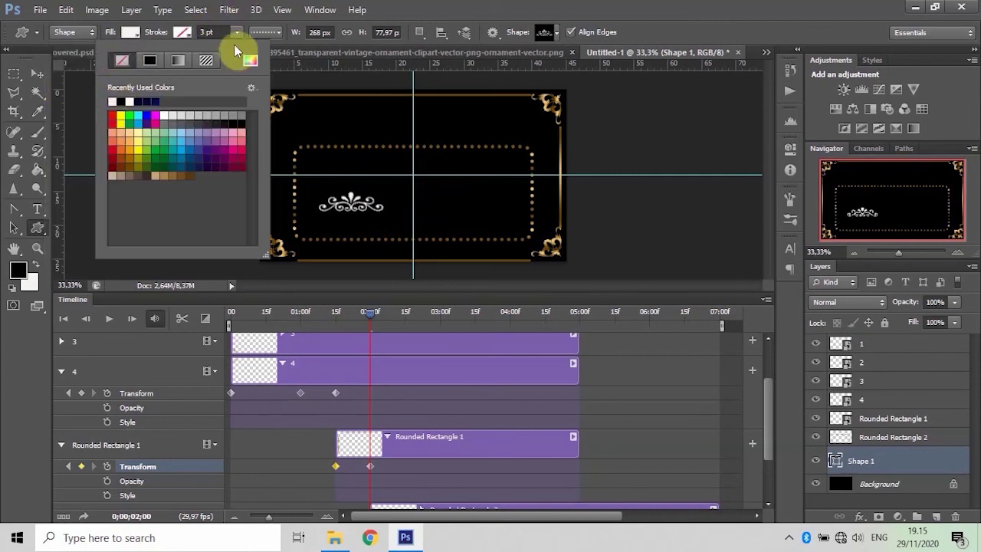
pyautogui.click(36, 76)
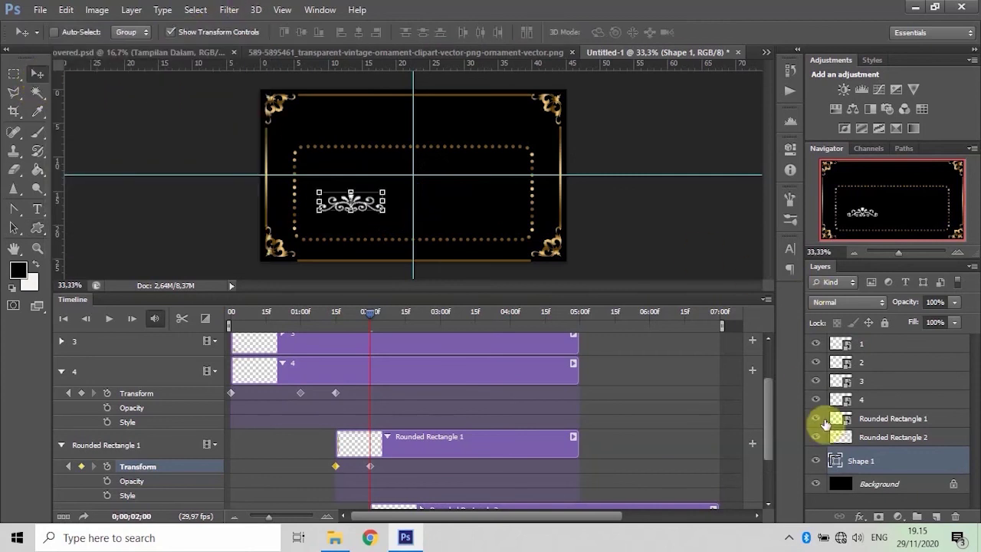
# Step: Give Shape 1 a gold preset Gradient Overlay at a 0° angle
pyautogui.rightClick(876, 460)
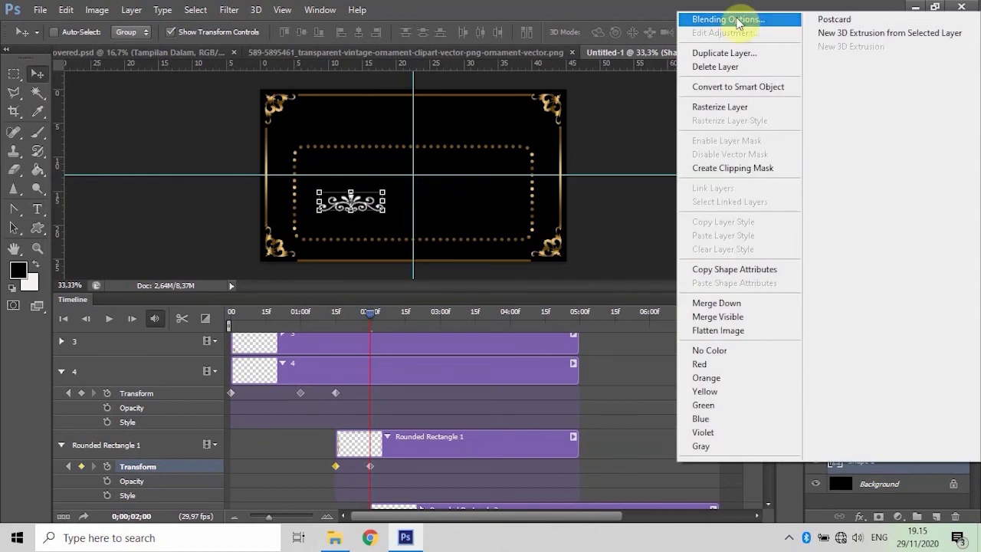
pyautogui.click(738, 21)
pyautogui.click(586, 321)
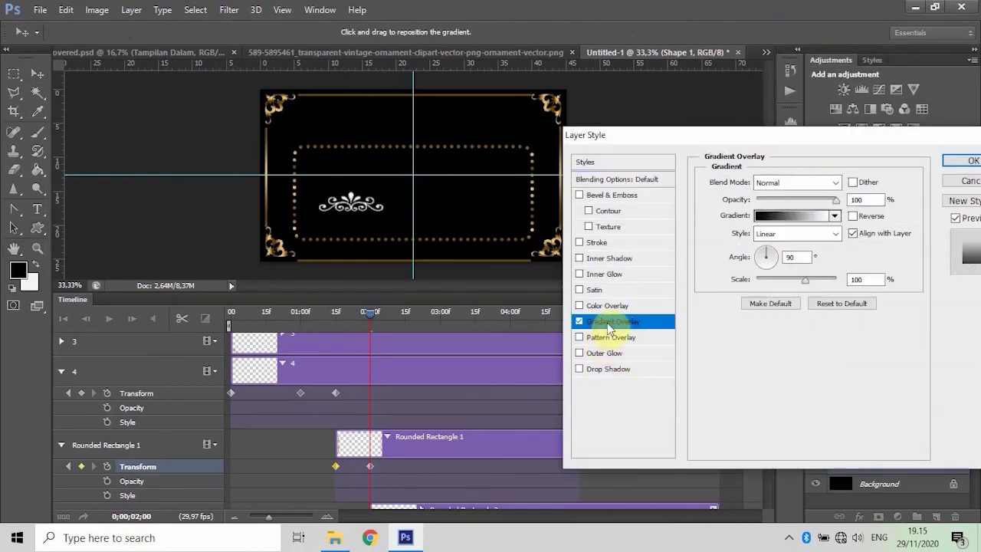
pyautogui.click(834, 216)
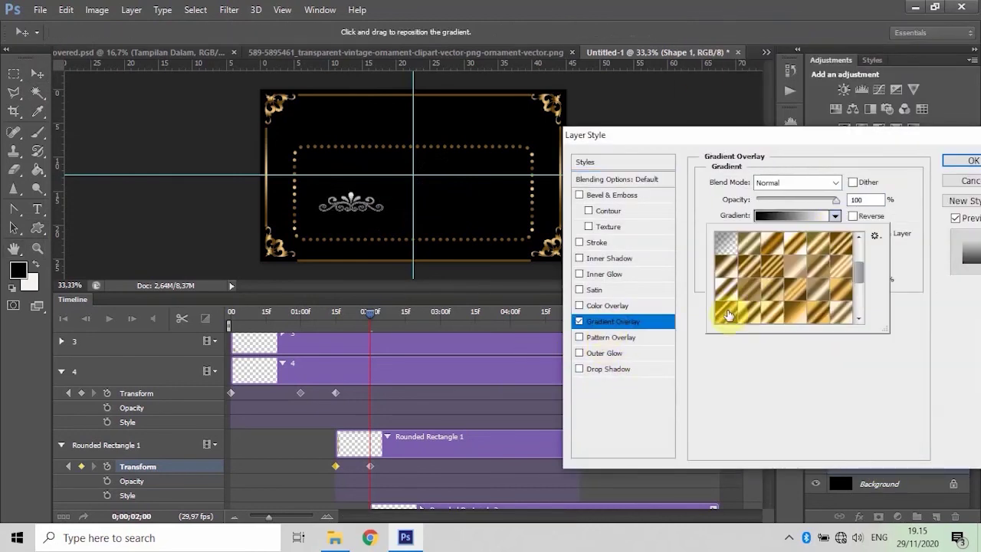
pyautogui.click(728, 315)
pyautogui.click(901, 268)
pyautogui.write('0')
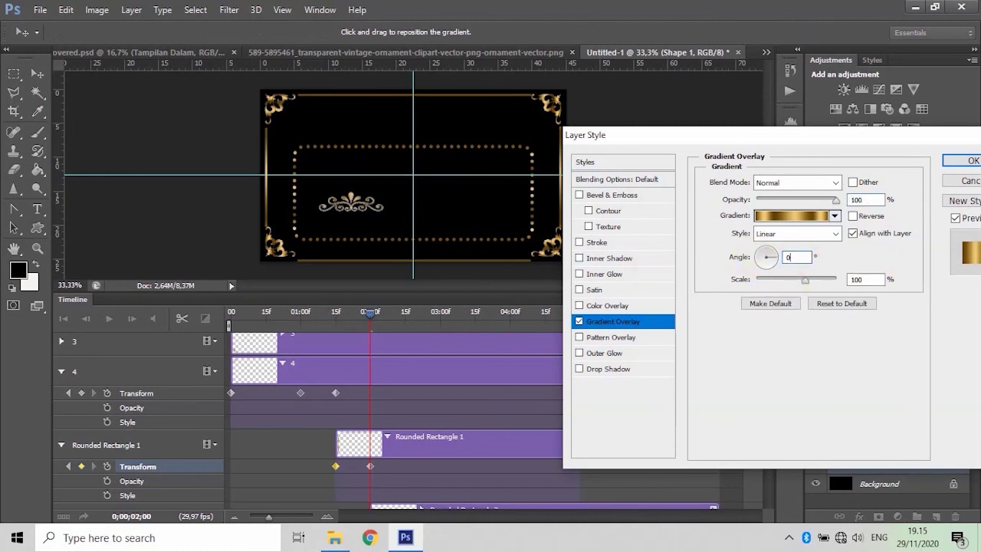
pyautogui.click(874, 149)
pyautogui.click(972, 161)
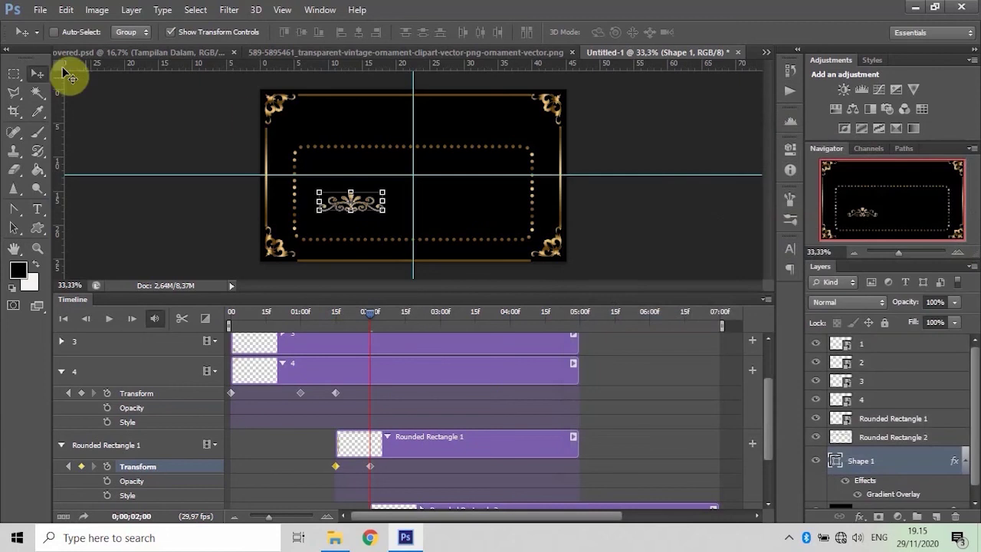
# Step: Rotate the ornament 90° clockwise and align it against the dotted box's right inner edge
pyautogui.click(66, 10)
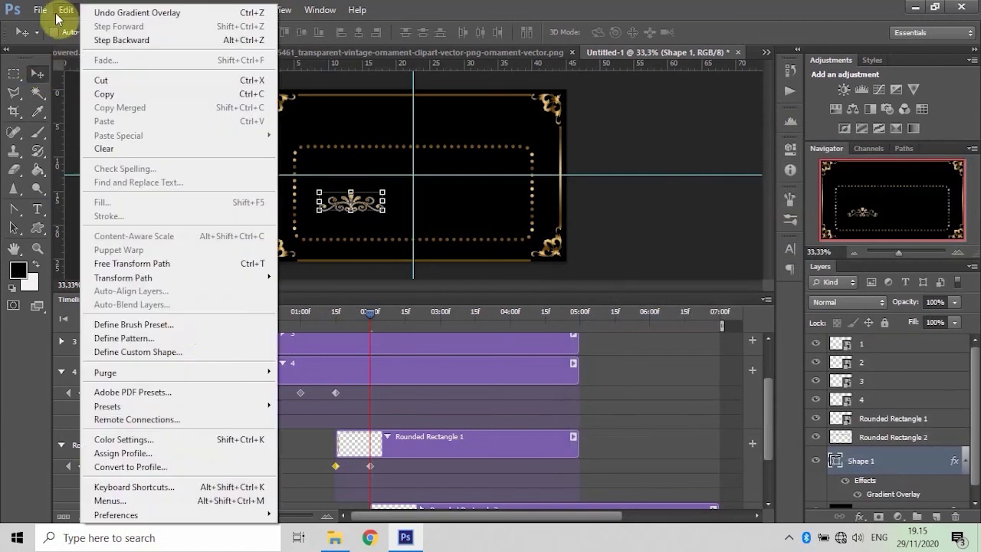
pyautogui.moveTo(124, 277)
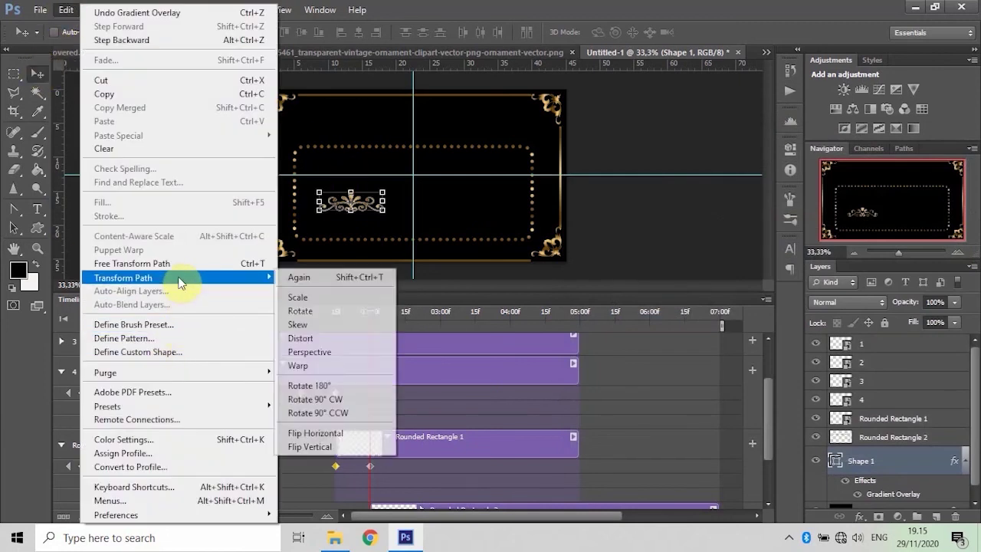
pyautogui.click(338, 399)
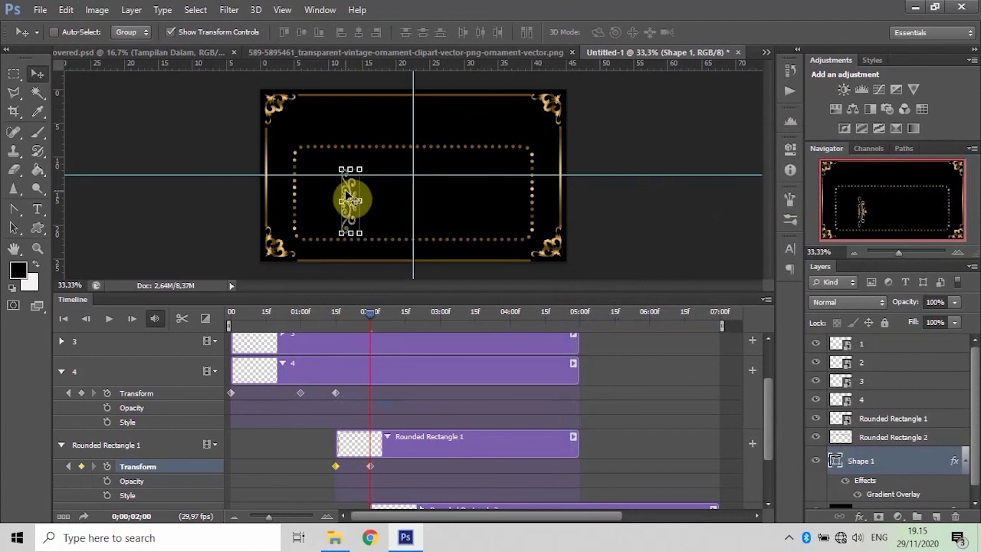
pyautogui.moveTo(355, 196); pyautogui.dragTo(544, 186)
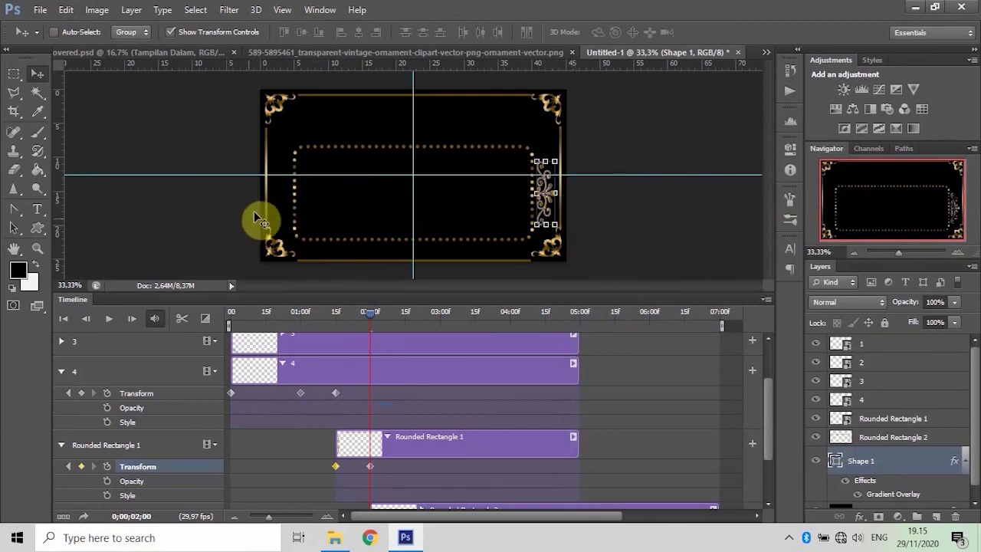
pyautogui.hotkey('ctrl', '+')
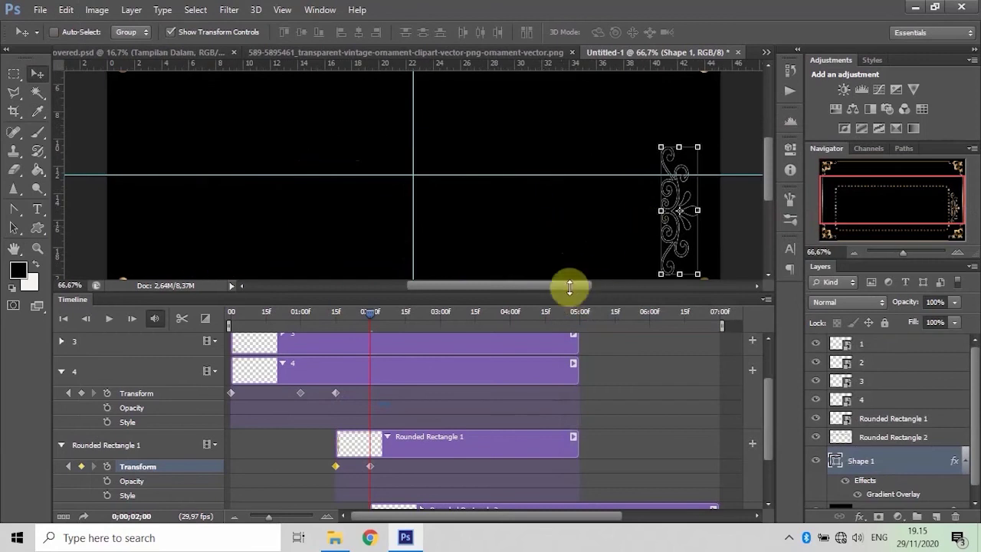
pyautogui.moveTo(565, 285)
pyautogui.mouseDown()
pyautogui.moveTo(613, 292)
pyautogui.moveTo(603, 292)
pyautogui.mouseUp()
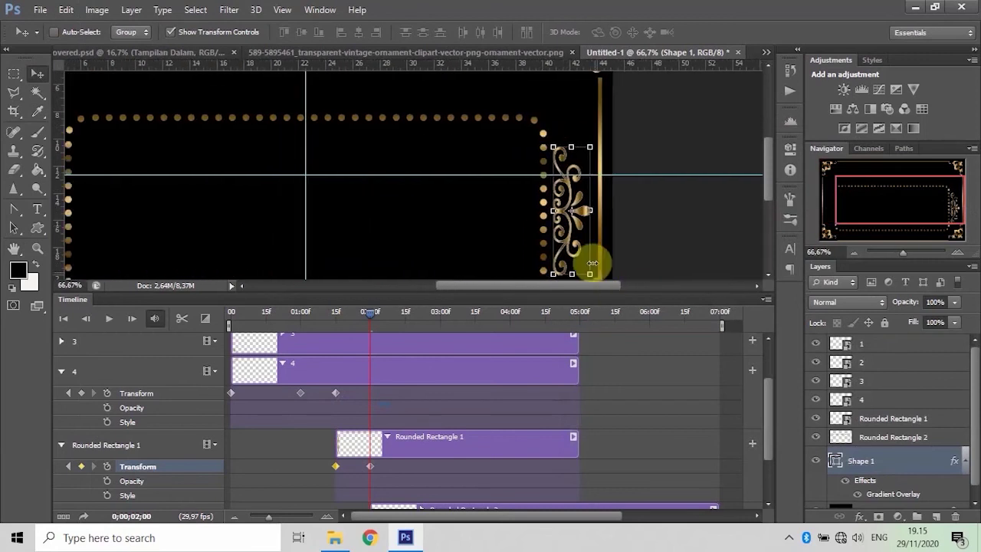
pyautogui.moveTo(566, 231); pyautogui.dragTo(565, 231)
pyautogui.hotkey('ctrl', '-')
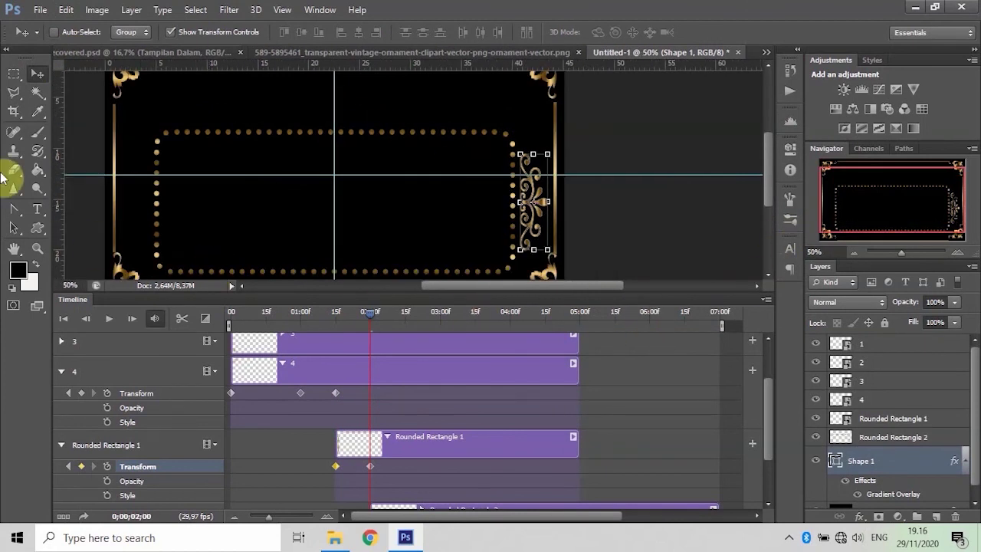
# Step: Rasterize Shape 1's layer style and duplicate it as Shape 1 copy
pyautogui.rightClick(896, 469)
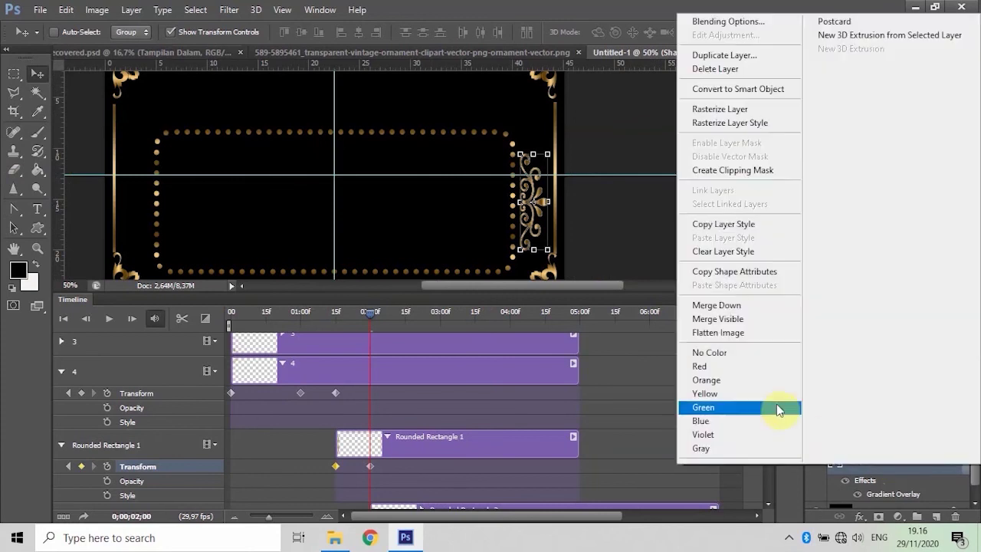
pyautogui.click(755, 123)
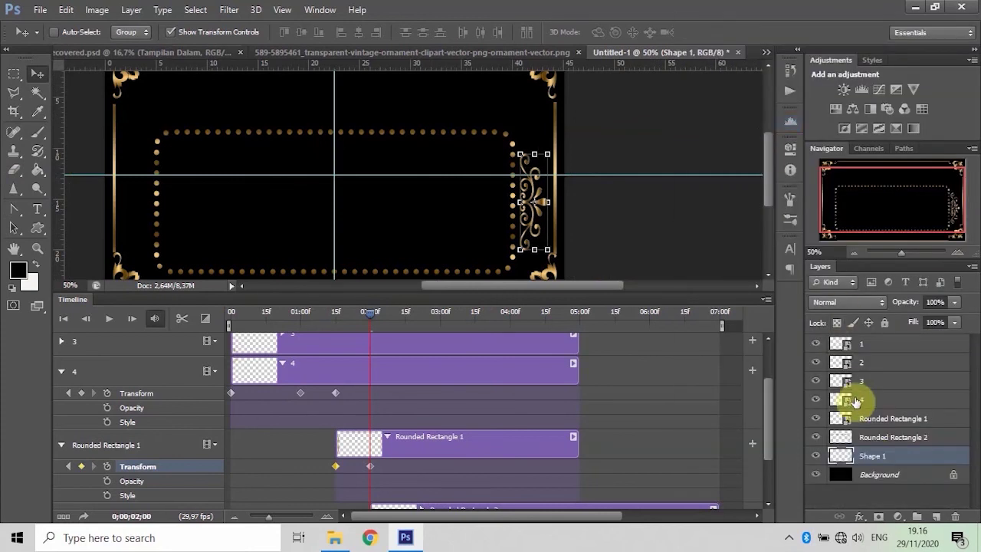
pyautogui.rightClick(884, 459)
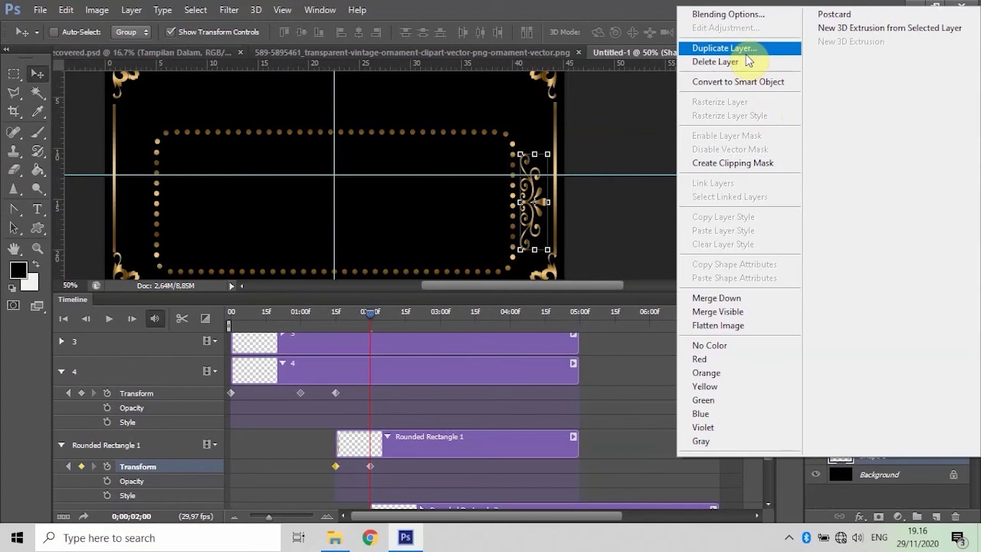
pyautogui.click(713, 48)
pyautogui.click(573, 223)
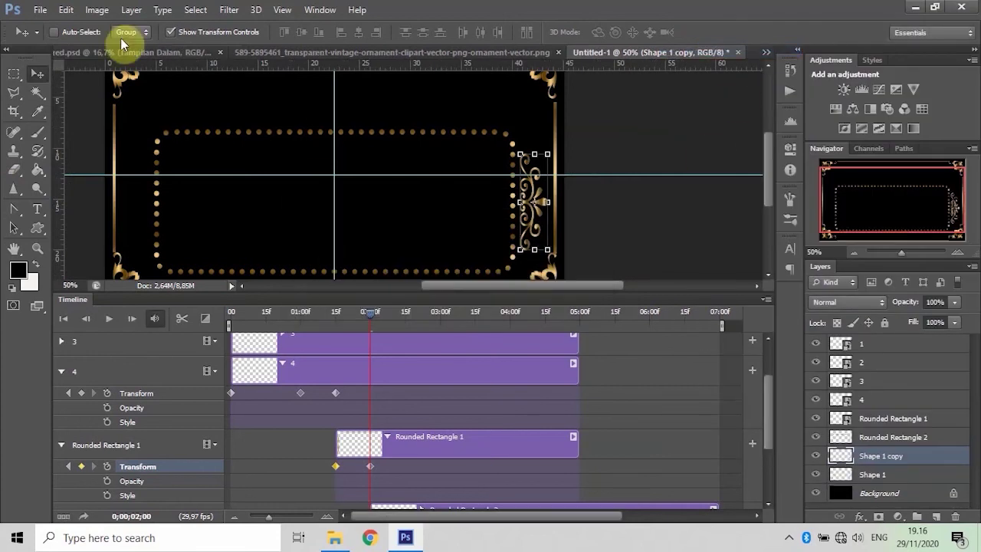
# Step: Flip the copy horizontally and place it at the dotted box's left inner edge
pyautogui.click(75, 14)
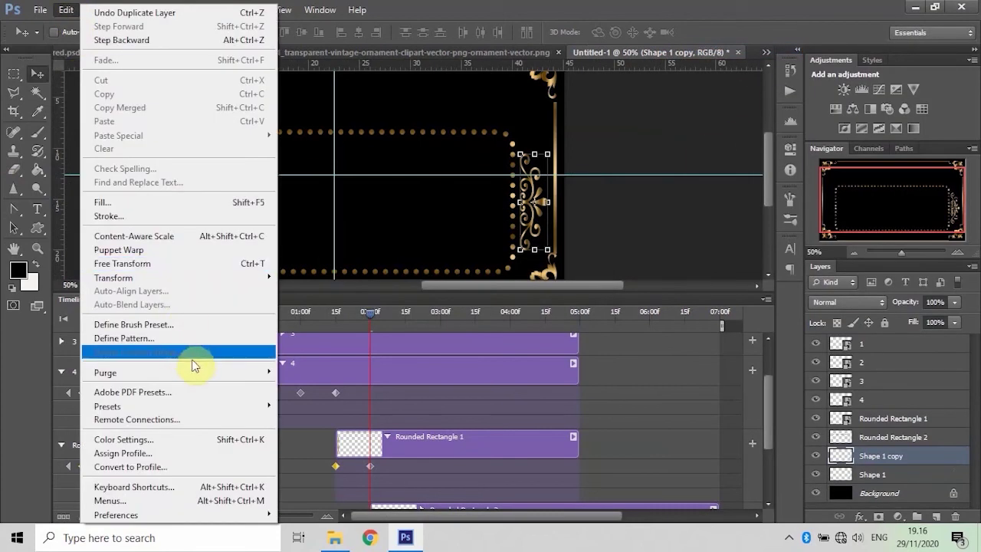
pyautogui.moveTo(114, 277)
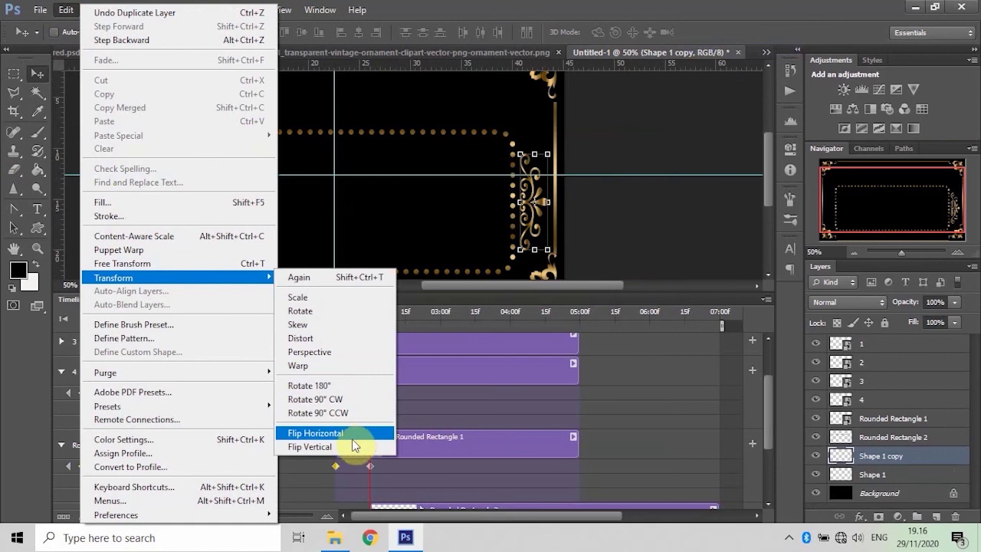
pyautogui.click(353, 442)
pyautogui.moveTo(537, 219); pyautogui.dragTo(133, 227)
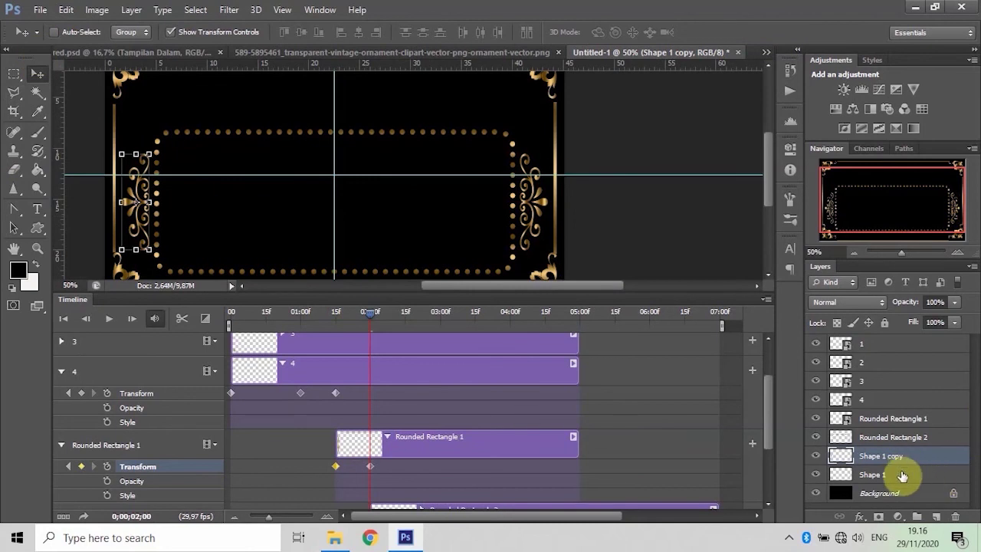
# Step: Merge Shape 1 and Shape 1 copy with the dotted border into Rounded Rectangle 2
pyautogui.click(902, 476)
pyautogui.click(902, 457)
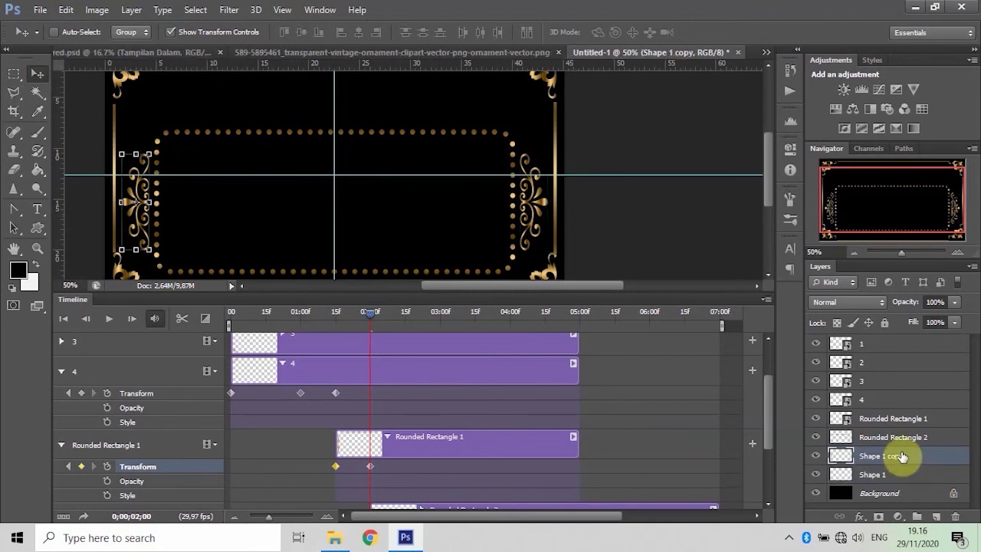
pyautogui.click(904, 438)
pyautogui.click(903, 420)
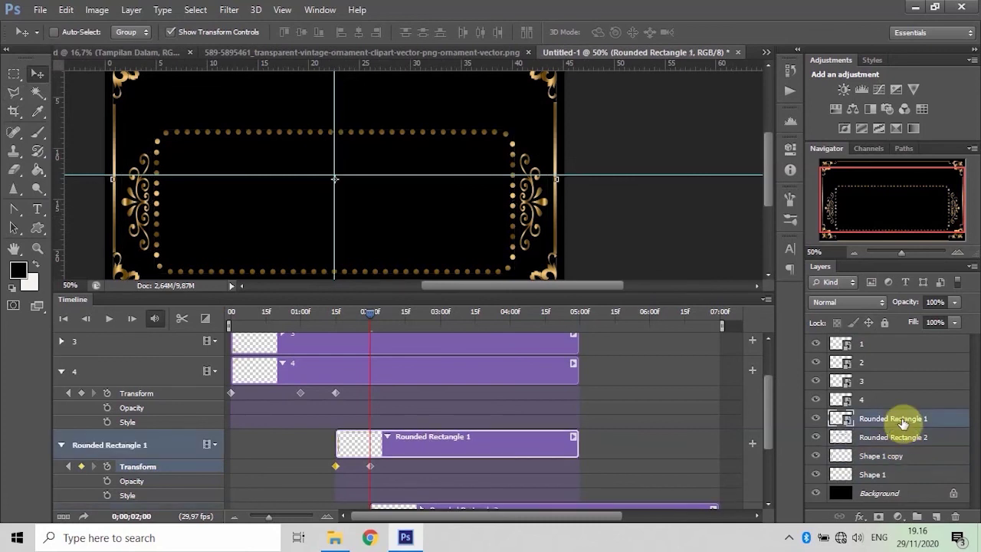
pyautogui.click(906, 439)
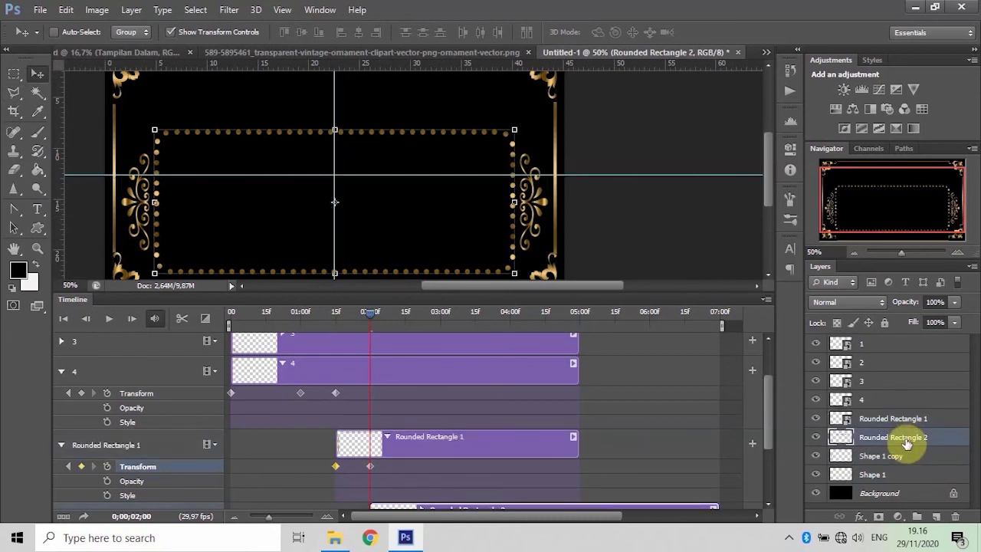
pyautogui.keyDown('ctrl'); pyautogui.click(907, 457); pyautogui.keyUp('ctrl')
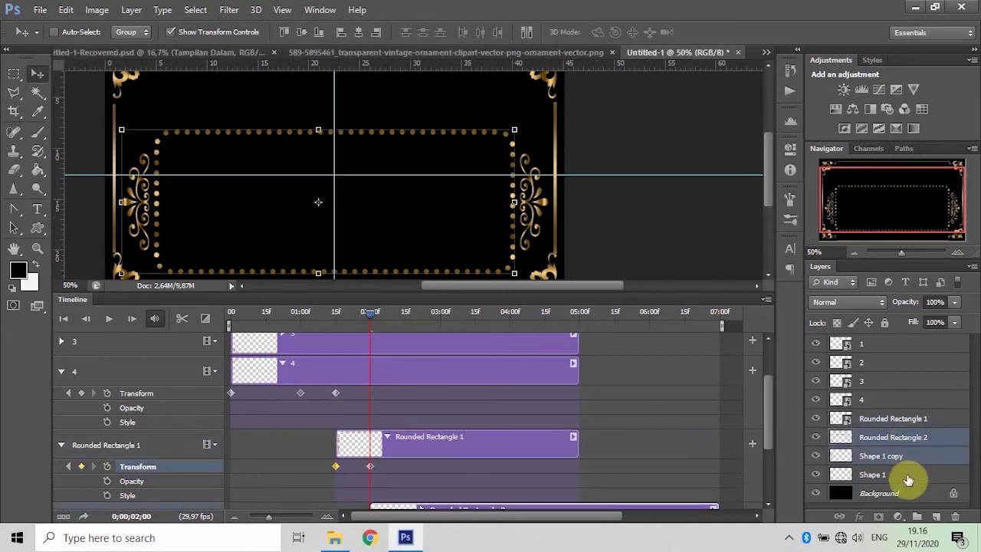
pyautogui.keyDown('ctrl'); pyautogui.click(907, 477); pyautogui.keyUp('ctrl')
pyautogui.rightClick(904, 478)
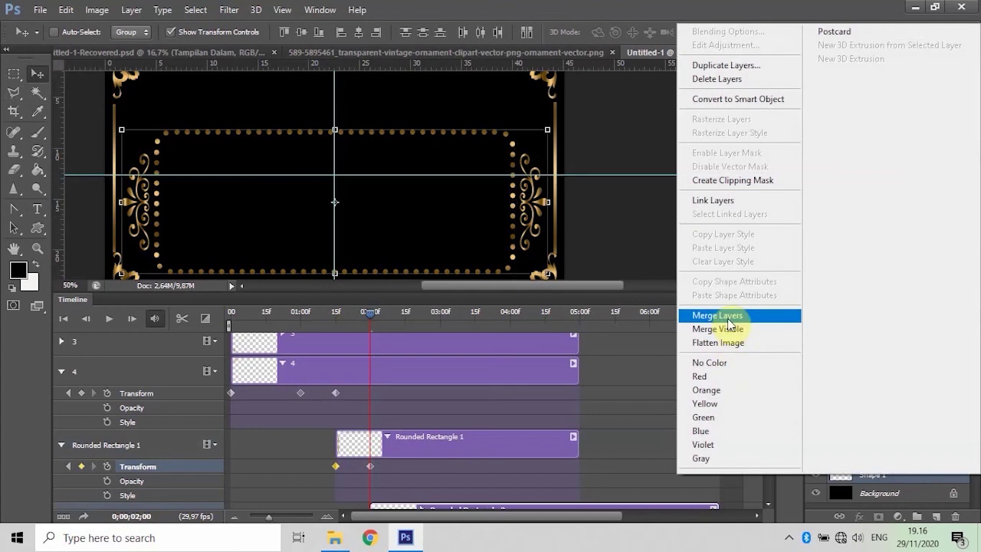
pyautogui.click(728, 321)
# Step: Make Rounded Rectangle 2 a smart object with its clip trimmed to end at 05:00
pyautogui.rightClick(893, 441)
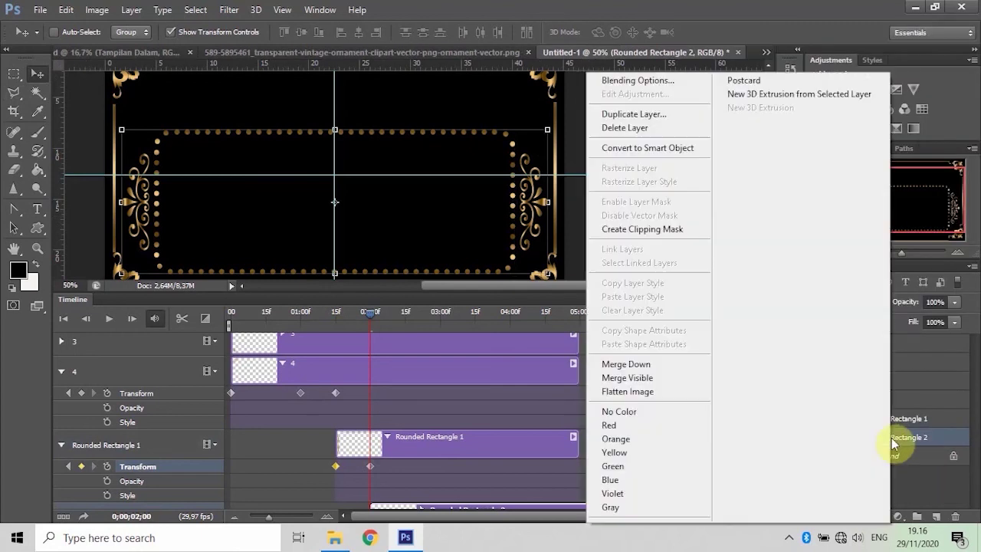
pyautogui.click(672, 150)
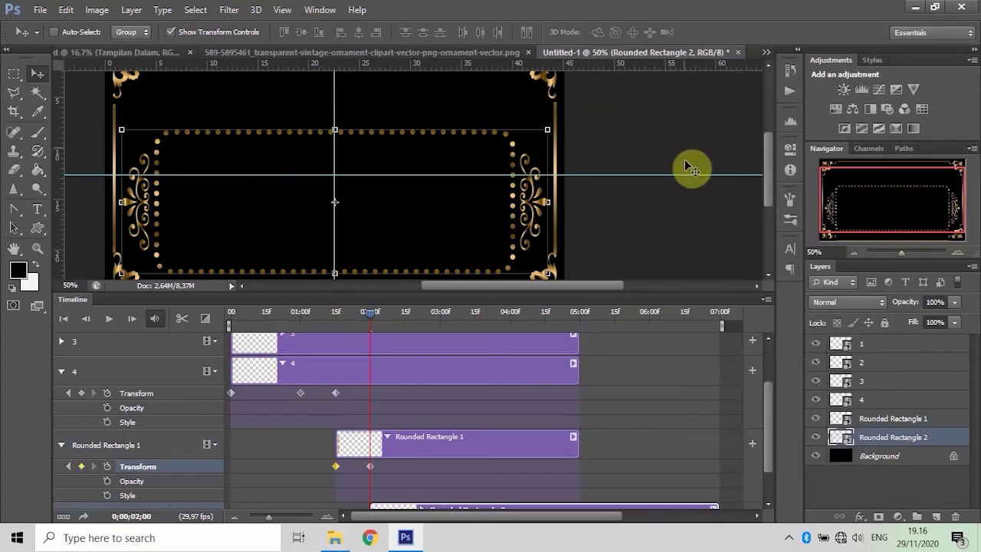
pyautogui.scroll(-2, 763, 395)
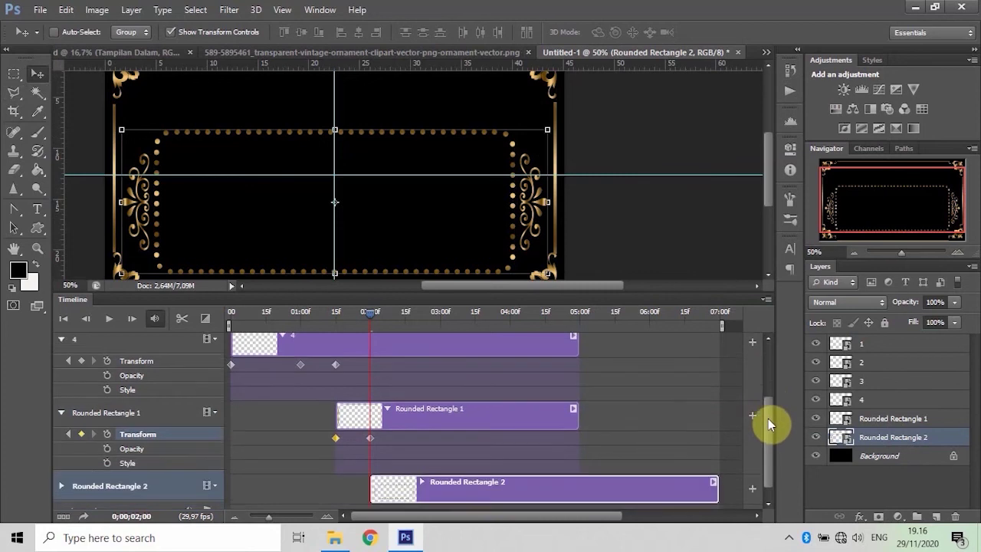
pyautogui.scroll(-1, 768, 418)
pyautogui.moveTo(710, 472); pyautogui.dragTo(574, 466)
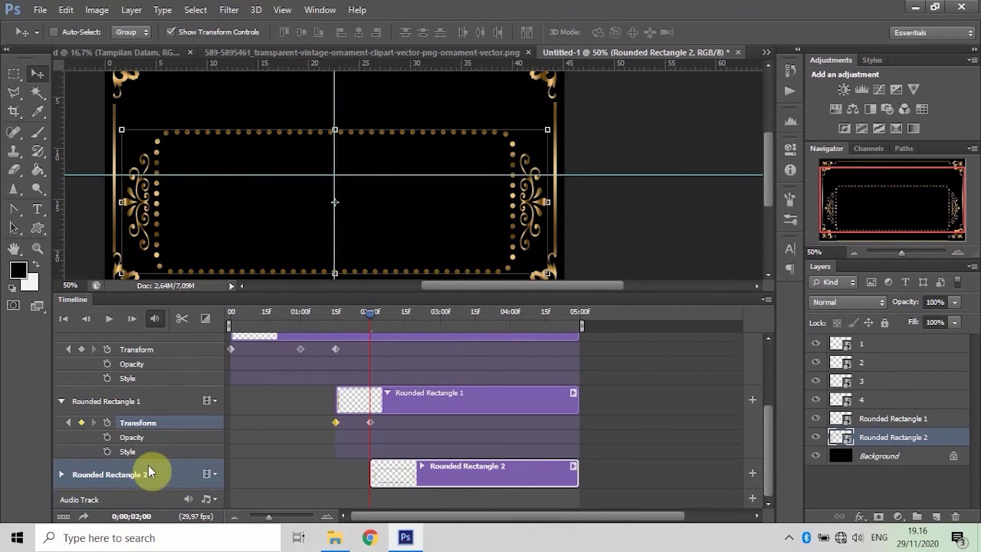
pyautogui.click(59, 475)
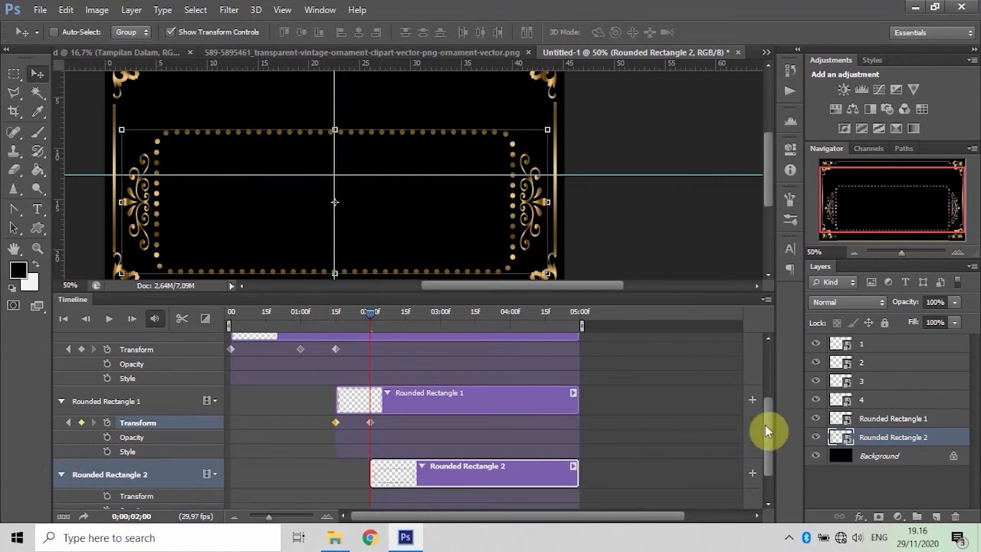
pyautogui.moveTo(766, 424); pyautogui.dragTo(769, 463)
# Step: Set a starting Transform keyframe with the dotted border shrunk toward the centre
pyautogui.click(107, 452)
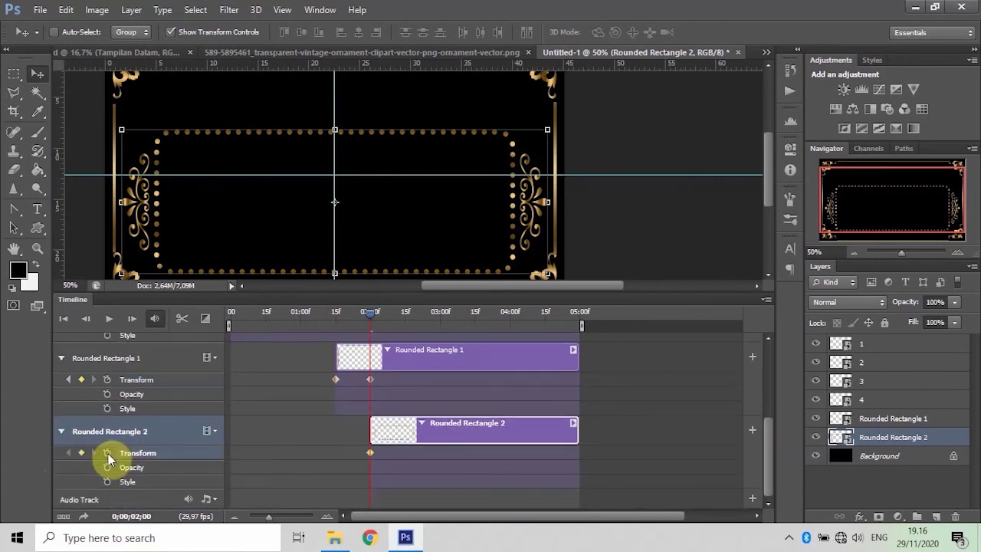
pyautogui.moveTo(121, 131)
pyautogui.mouseDown()
pyautogui.moveTo(291, 145)
pyautogui.moveTo(287, 159)
pyautogui.mouseUp()
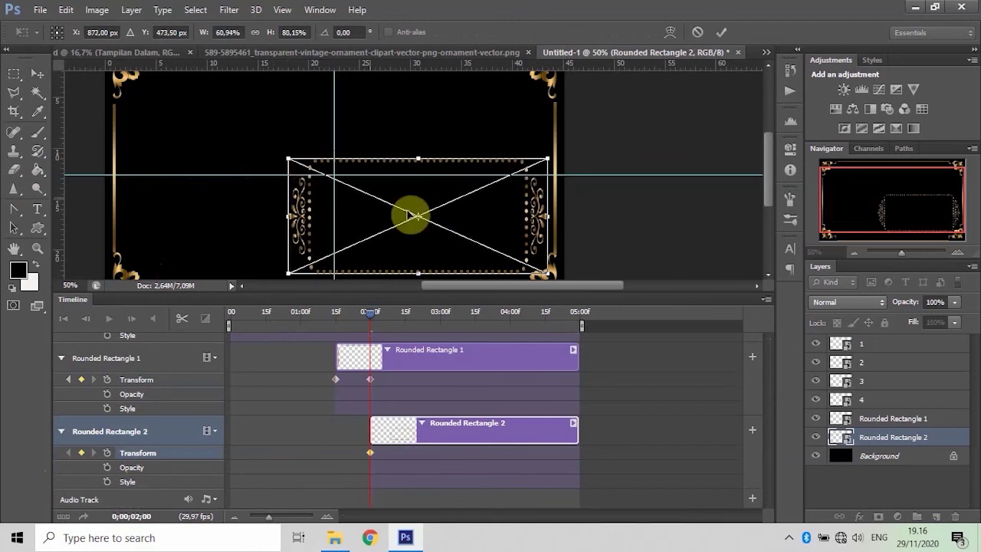
pyautogui.moveTo(545, 271)
pyautogui.mouseDown()
pyautogui.moveTo(414, 249)
pyautogui.moveTo(383, 214)
pyautogui.mouseUp()
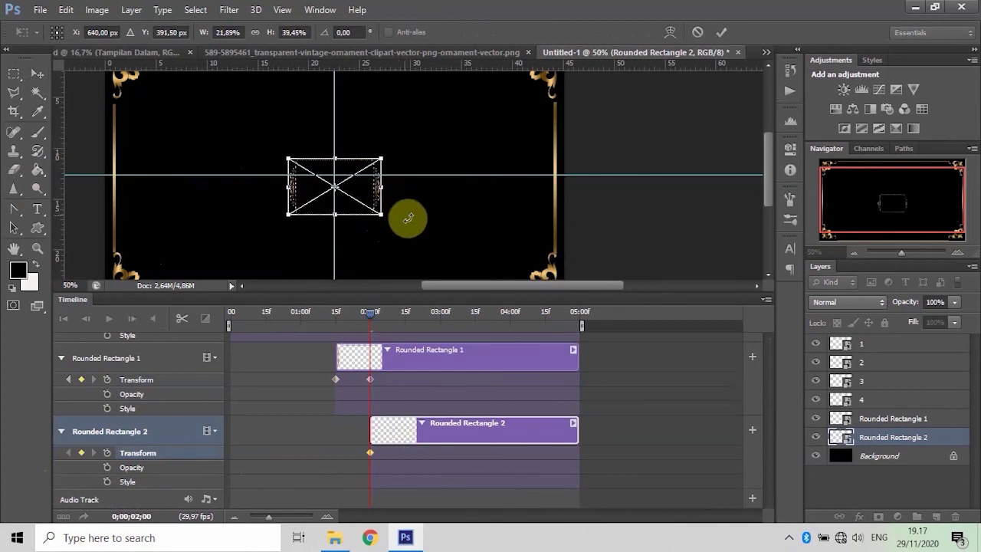
pyautogui.click(726, 33)
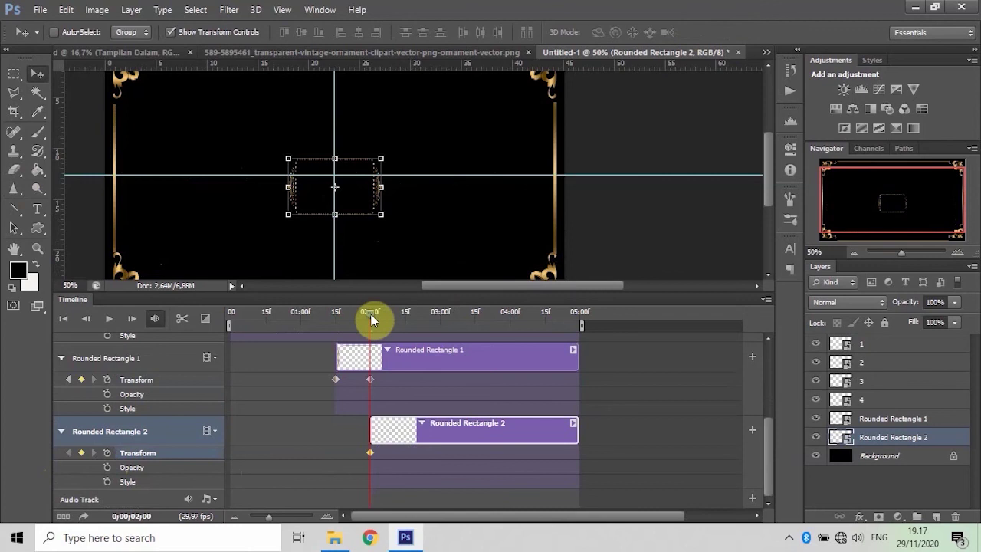
# Step: At 02:15, enlarge the border back to full size as a second keyframe
pyautogui.moveTo(369, 313); pyautogui.dragTo(405, 316)
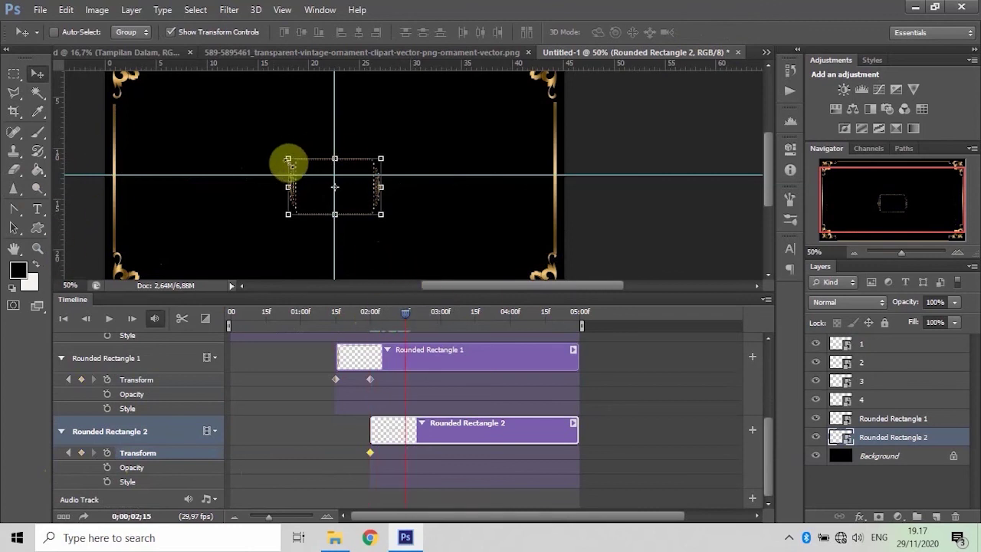
pyautogui.moveTo(288, 159); pyautogui.dragTo(129, 145)
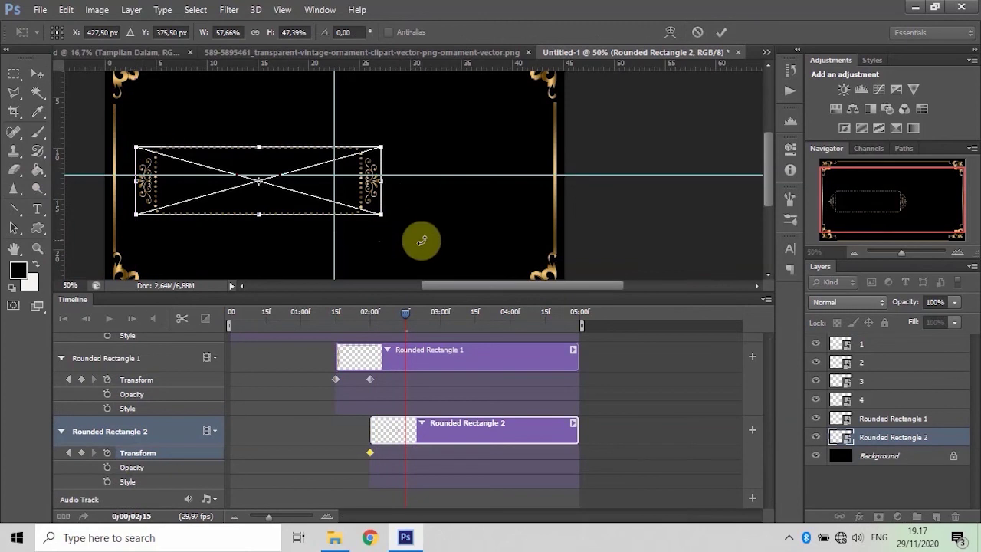
pyautogui.moveTo(381, 213)
pyautogui.mouseDown()
pyautogui.moveTo(525, 285)
pyautogui.moveTo(528, 252)
pyautogui.moveTo(526, 259)
pyautogui.mouseUp()
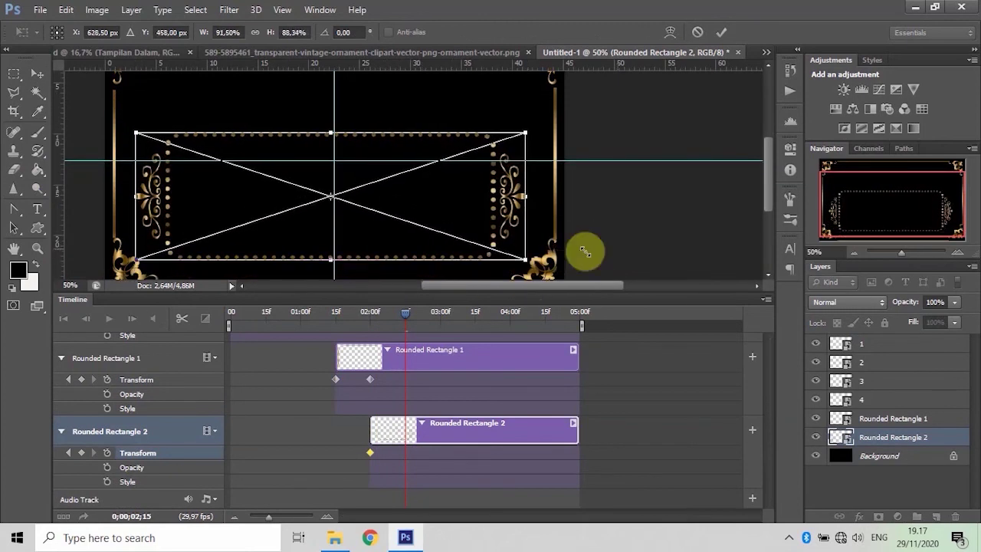
pyautogui.hotkey('ctrl', '-')
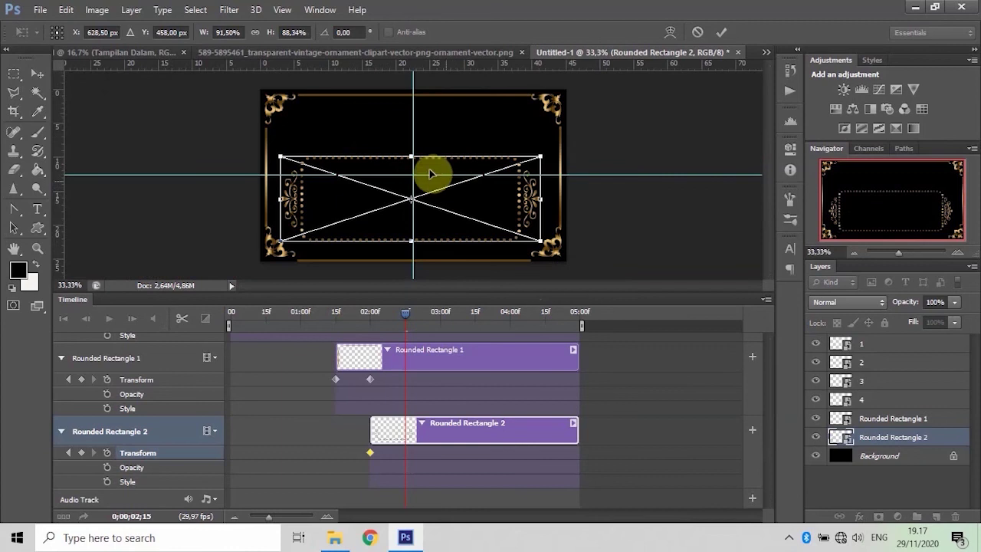
pyautogui.moveTo(411, 157); pyautogui.dragTo(412, 140)
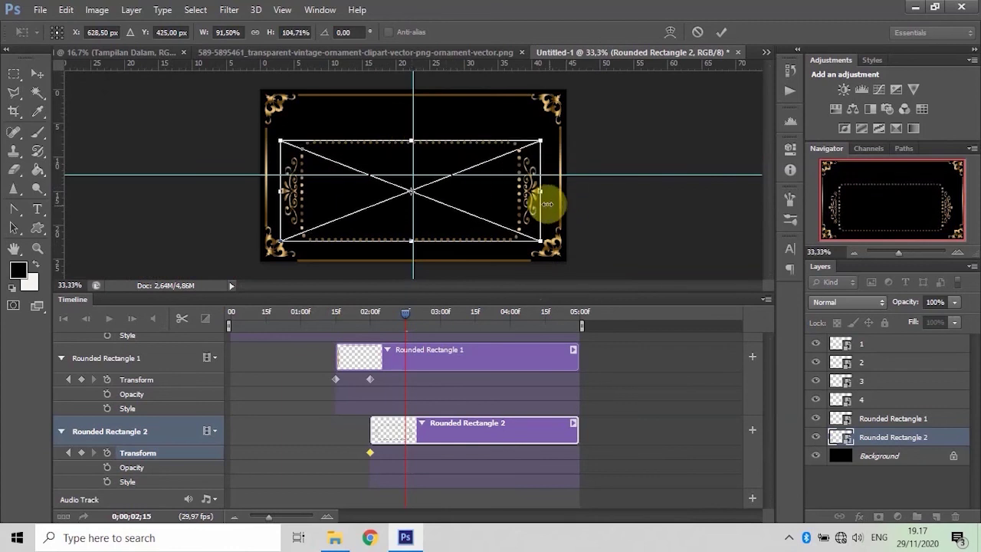
pyautogui.moveTo(541, 193); pyautogui.dragTo(544, 194)
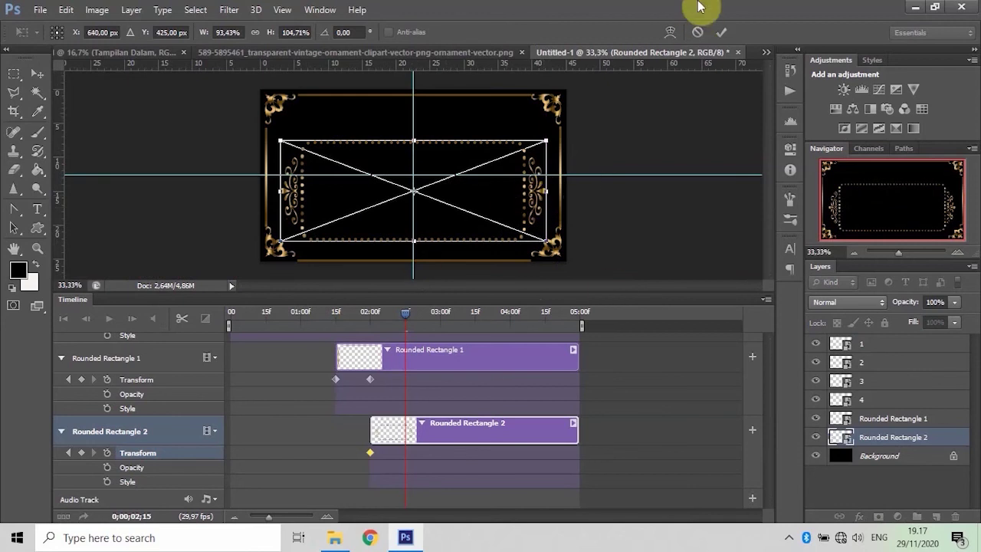
pyautogui.click(718, 32)
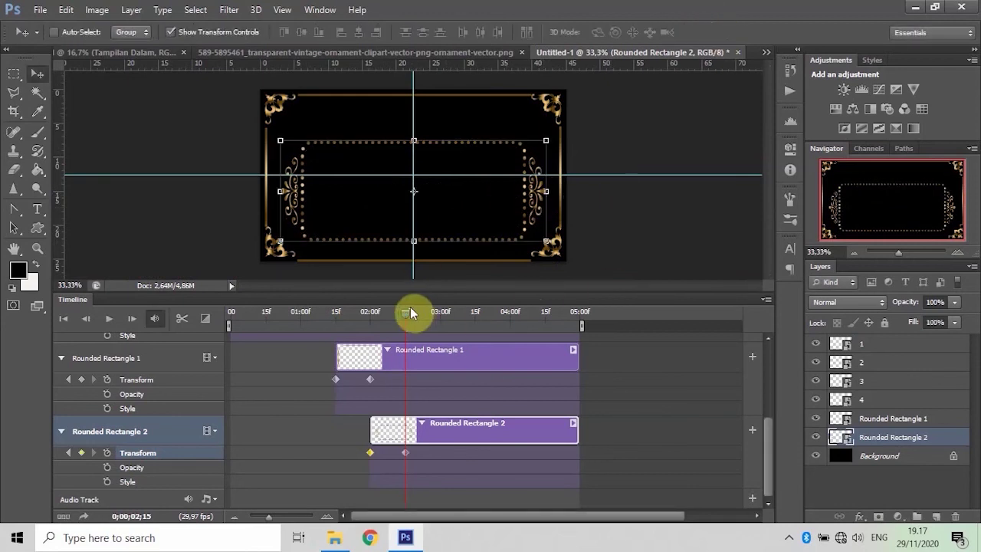
pyautogui.moveTo(402, 313)
pyautogui.mouseDown()
pyautogui.moveTo(333, 317)
pyautogui.moveTo(406, 317)
pyautogui.mouseUp()
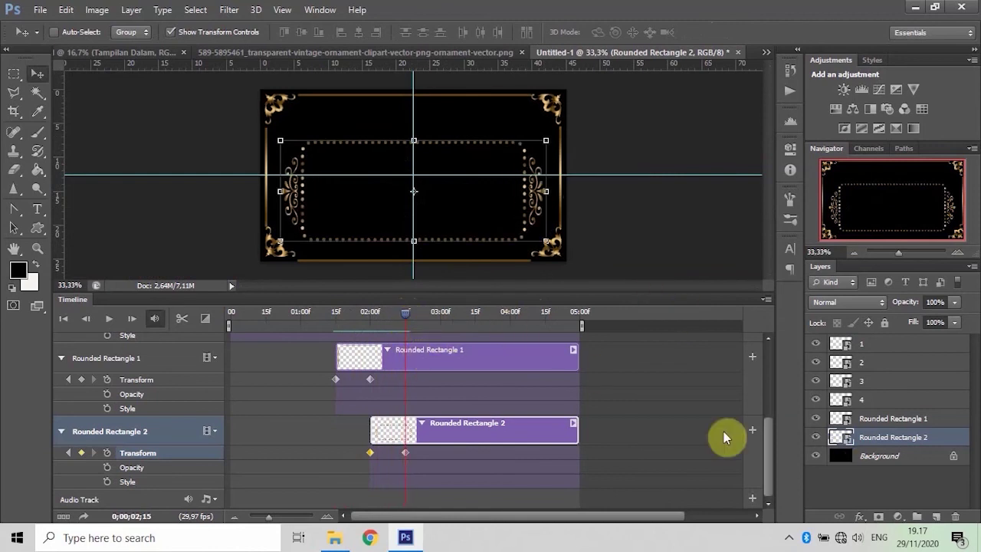
# Step: Copy the border's top dotted strip onto a new Layer 1 via Layer Via Copy
pyautogui.click(14, 74)
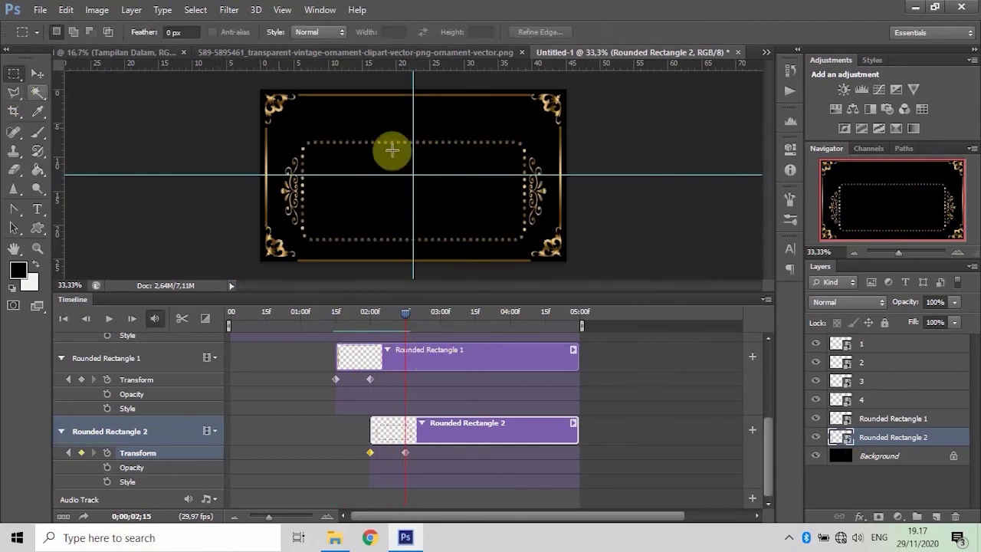
pyautogui.moveTo(310, 130); pyautogui.dragTo(506, 158)
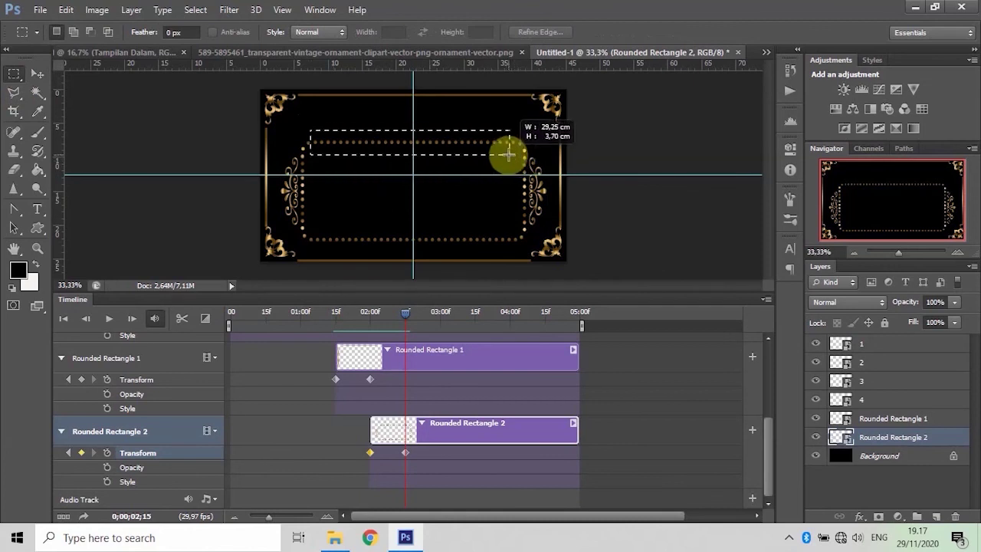
pyautogui.moveTo(506, 157); pyautogui.dragTo(509, 155)
pyautogui.rightClick(456, 153)
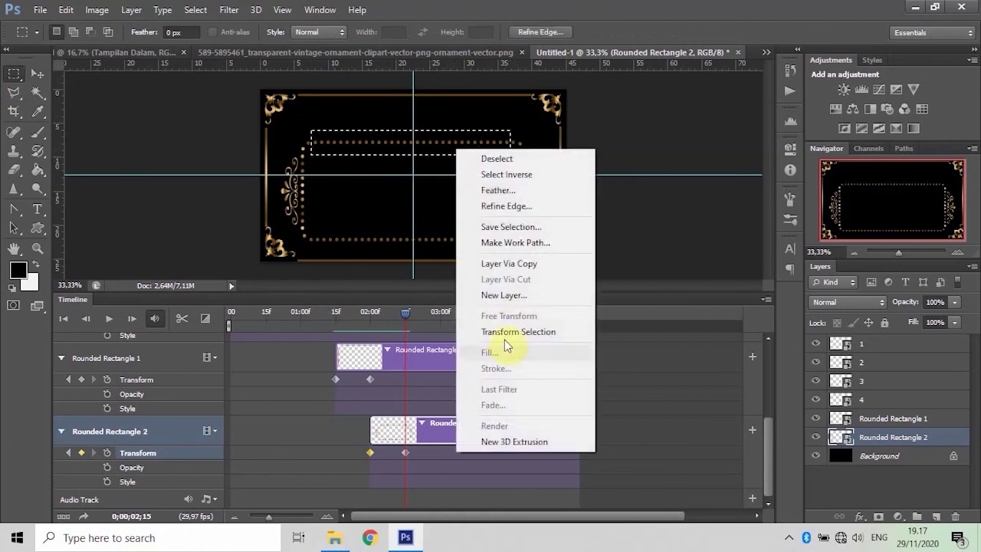
pyautogui.click(526, 263)
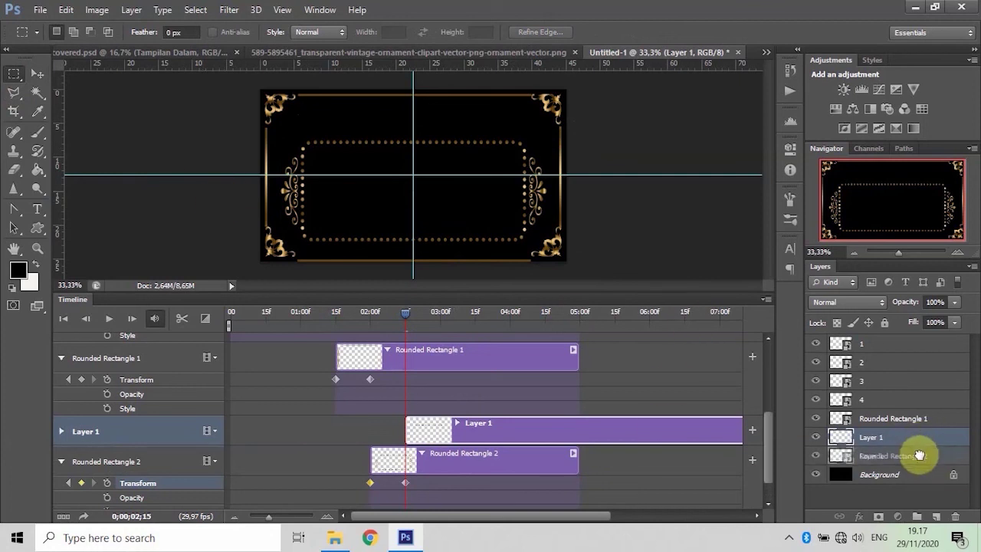
# Step: Place Layer 1 below Rounded Rectangle 2 and trim its clip to end at 05:00
pyautogui.moveTo(883, 439); pyautogui.dragTo(876, 461)
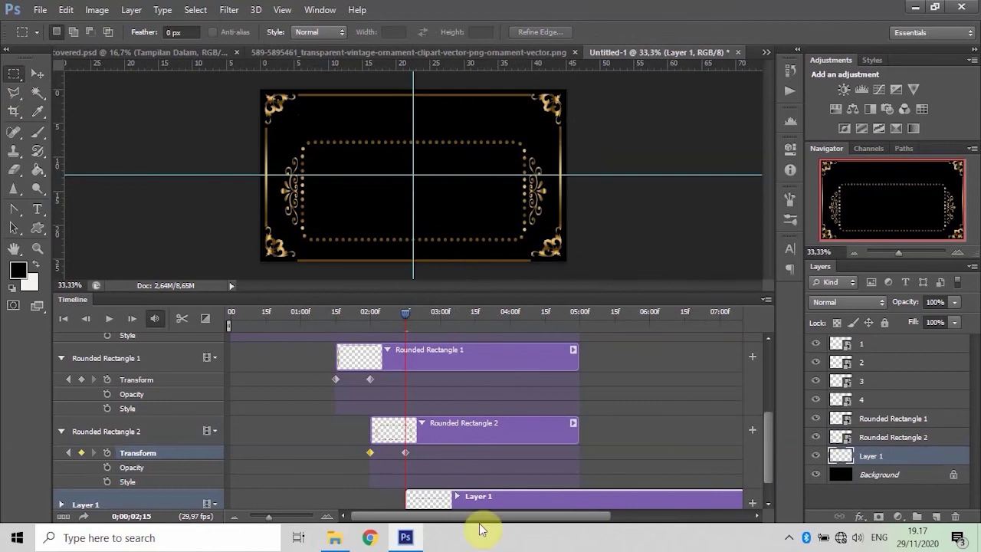
pyautogui.click(233, 516)
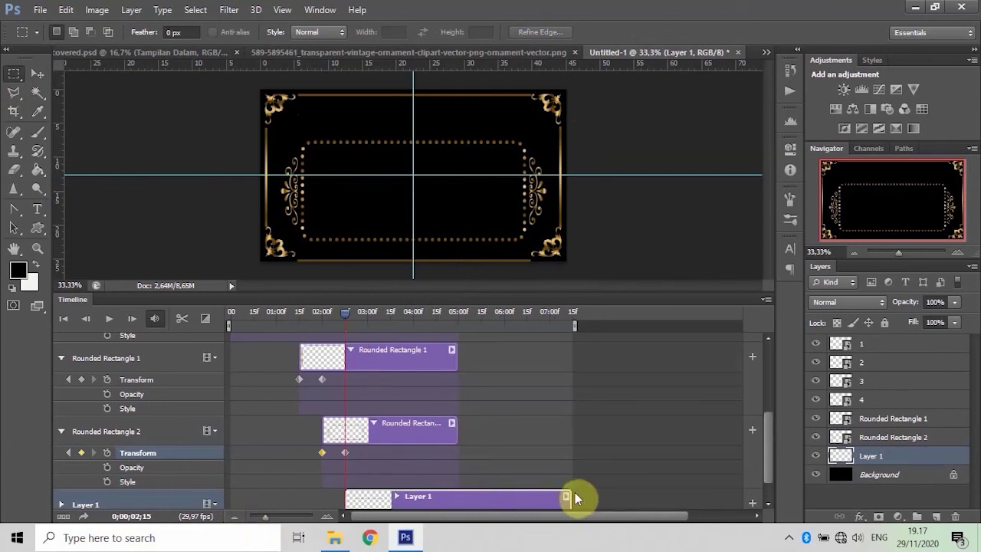
pyautogui.moveTo(567, 499); pyautogui.dragTo(457, 499)
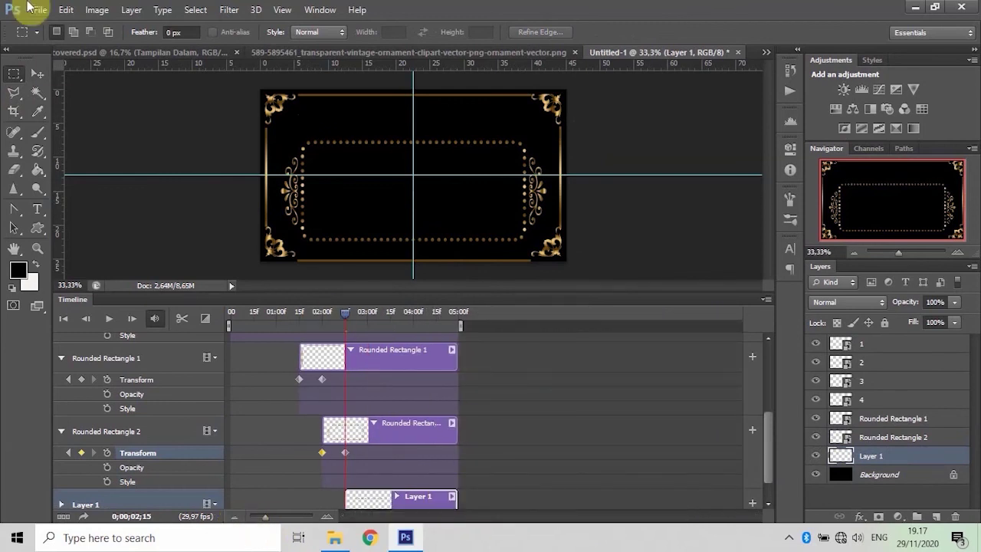
pyautogui.click(37, 73)
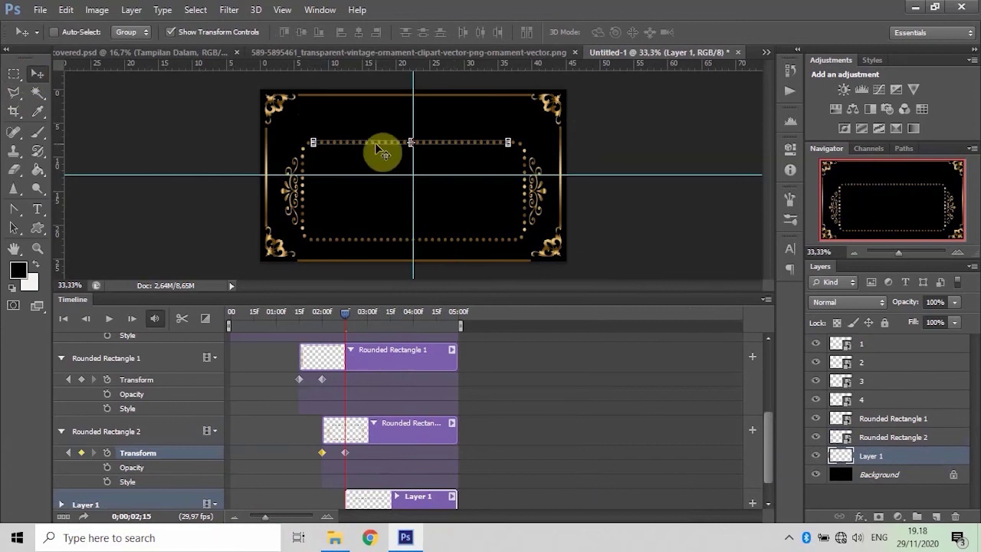
# Step: Drag Layer 1's dotted strip down so it runs across the canvas centre
pyautogui.moveTo(377, 148); pyautogui.dragTo(264, 196)
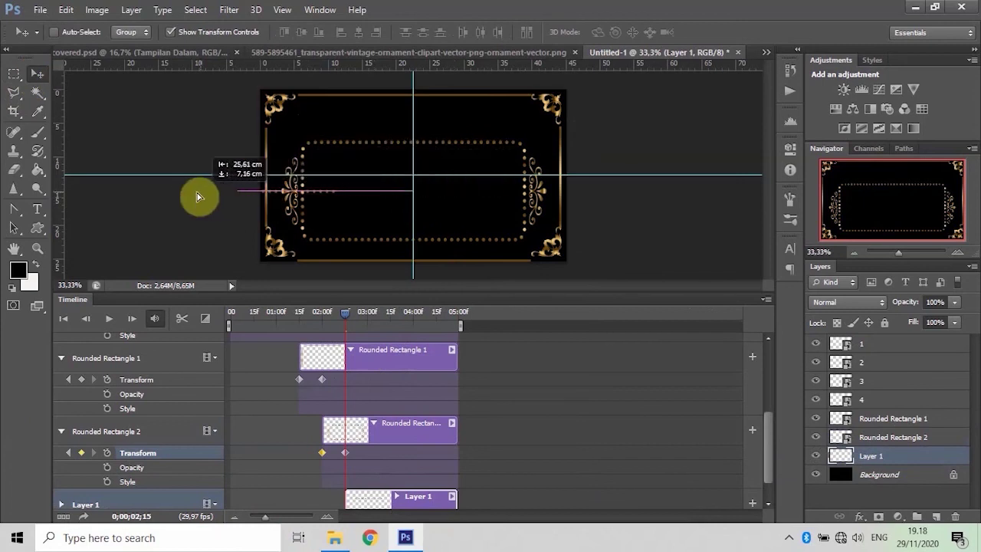
pyautogui.moveTo(264, 196)
pyautogui.mouseDown()
pyautogui.moveTo(117, 198)
pyautogui.moveTo(383, 213)
pyautogui.moveTo(381, 202)
pyautogui.mouseUp()
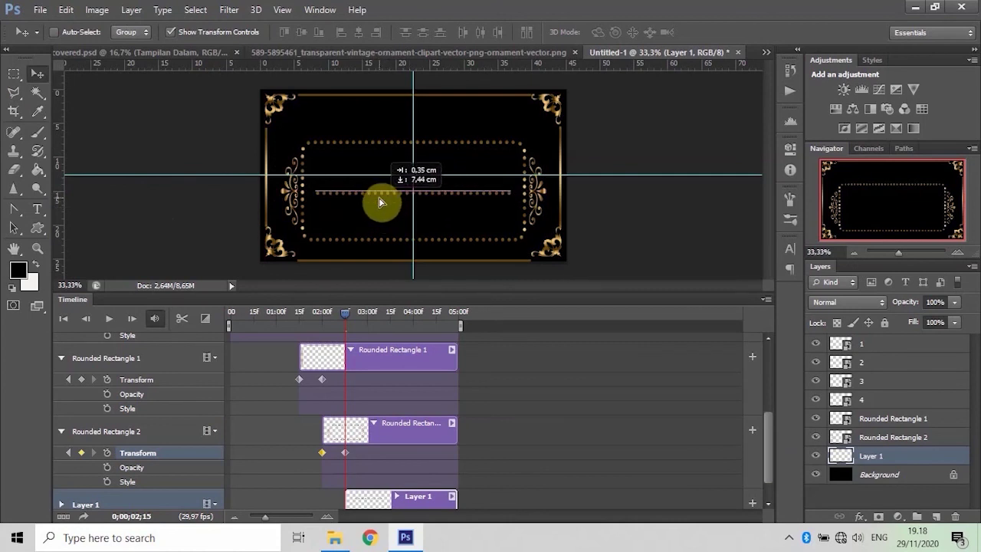
pyautogui.moveTo(381, 202); pyautogui.dragTo(381, 201)
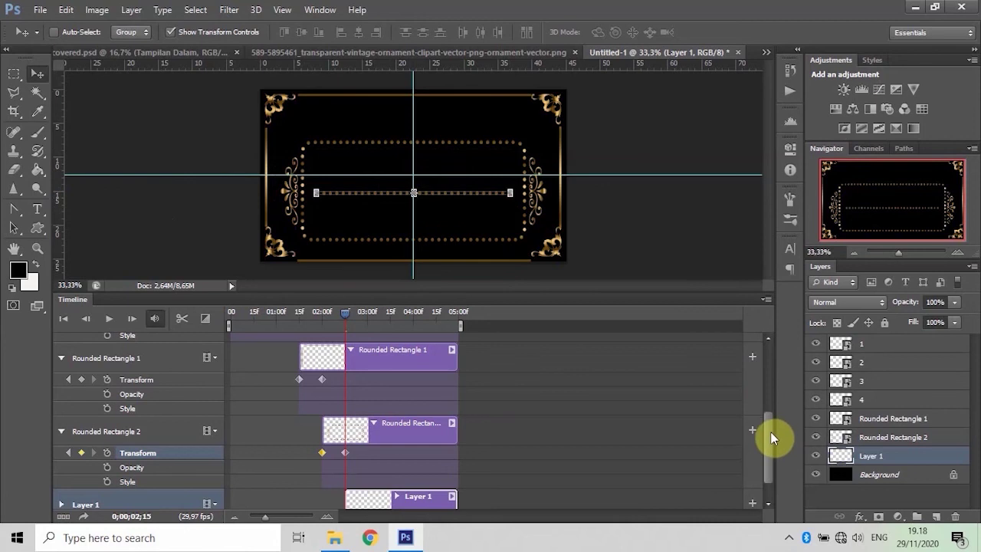
pyautogui.moveTo(770, 435); pyautogui.dragTo(770, 453)
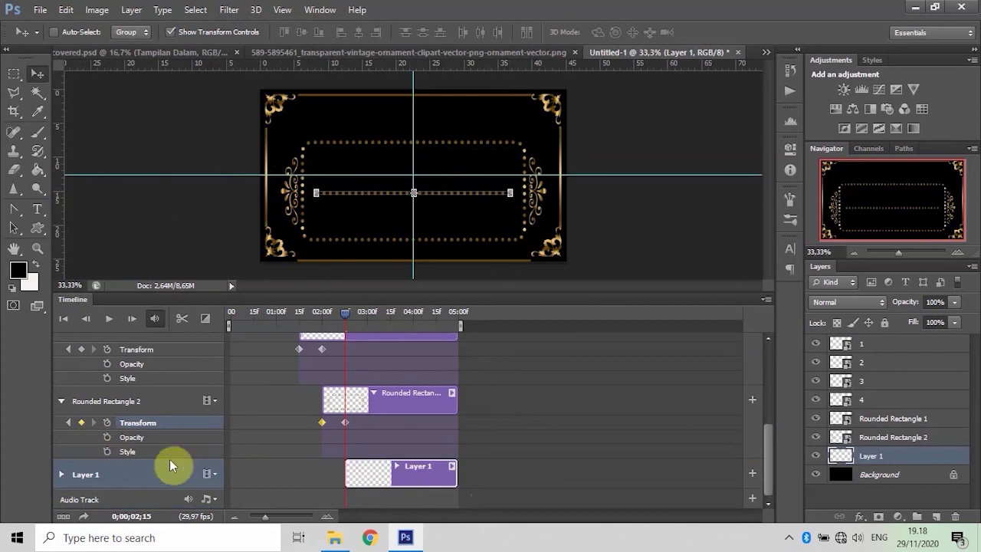
# Step: Convert Layer 1 to a smart object and show its animation properties
pyautogui.click(61, 475)
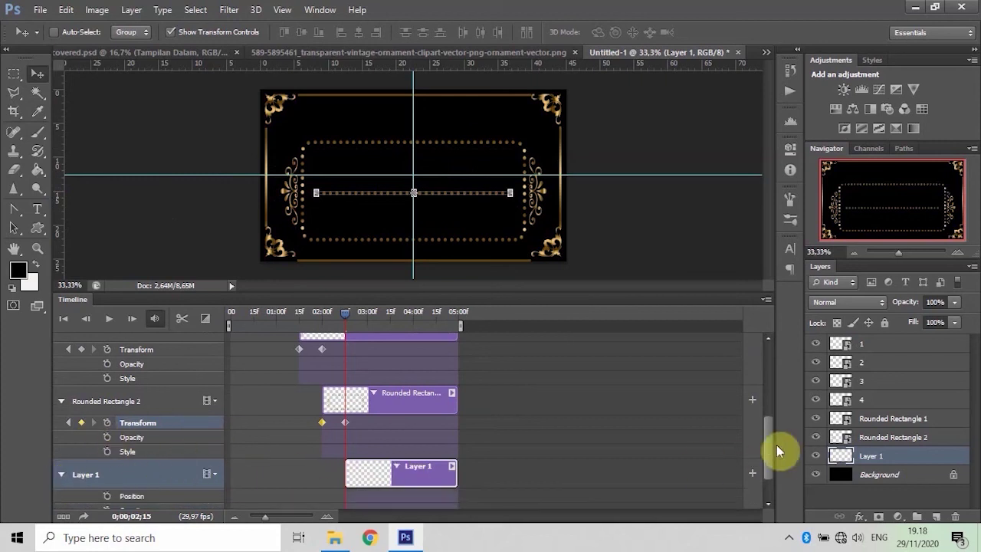
pyautogui.moveTo(767, 444); pyautogui.dragTo(767, 478)
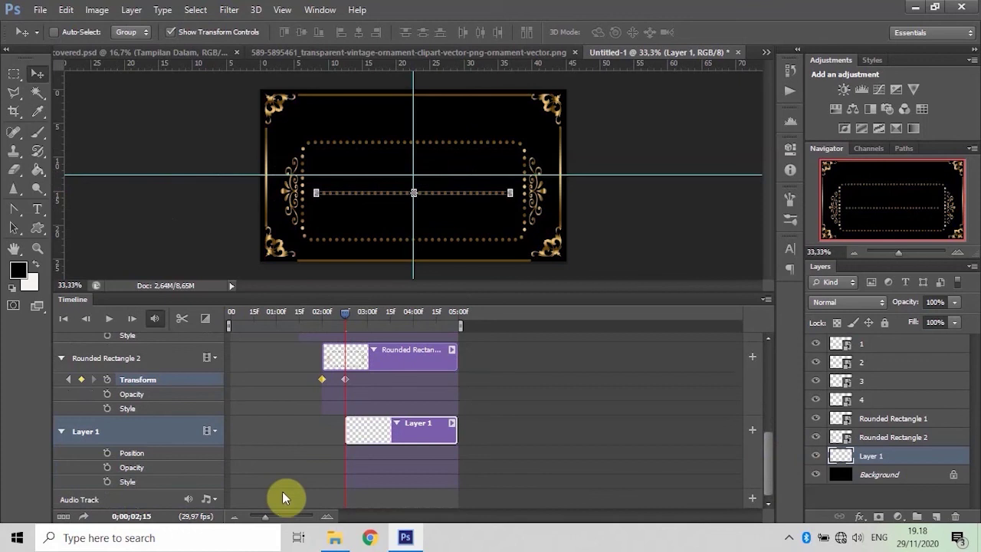
pyautogui.rightClick(869, 459)
pyautogui.click(750, 81)
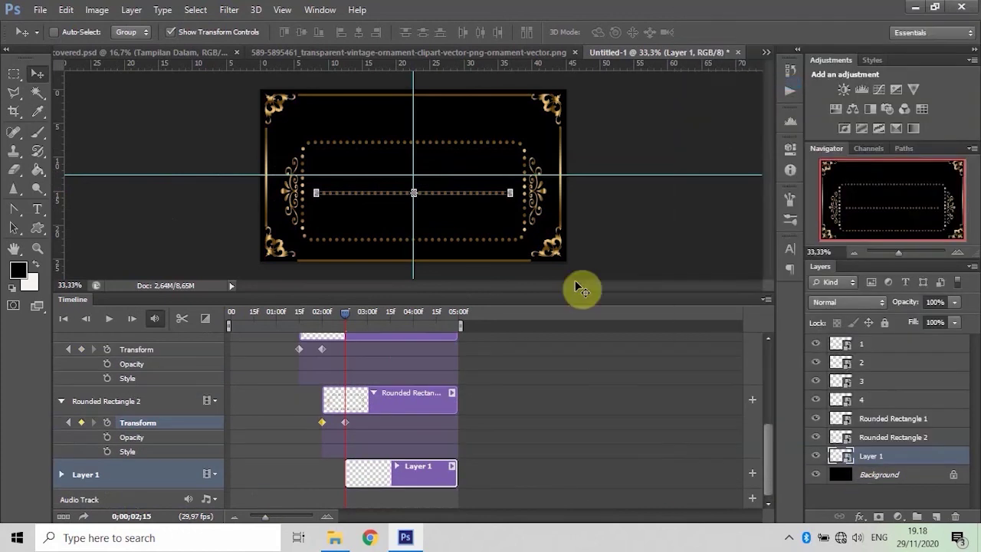
pyautogui.click(61, 474)
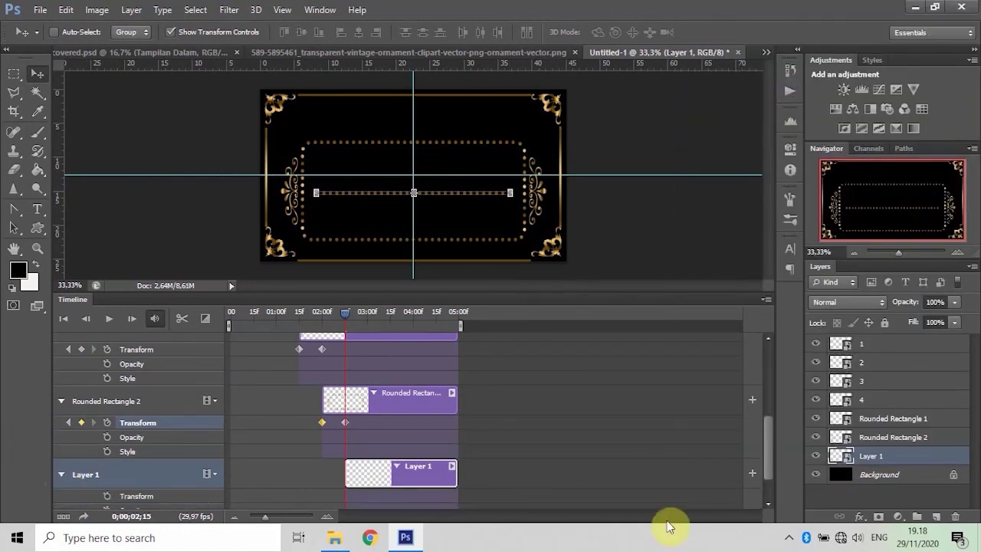
pyautogui.moveTo(769, 442); pyautogui.dragTo(769, 464)
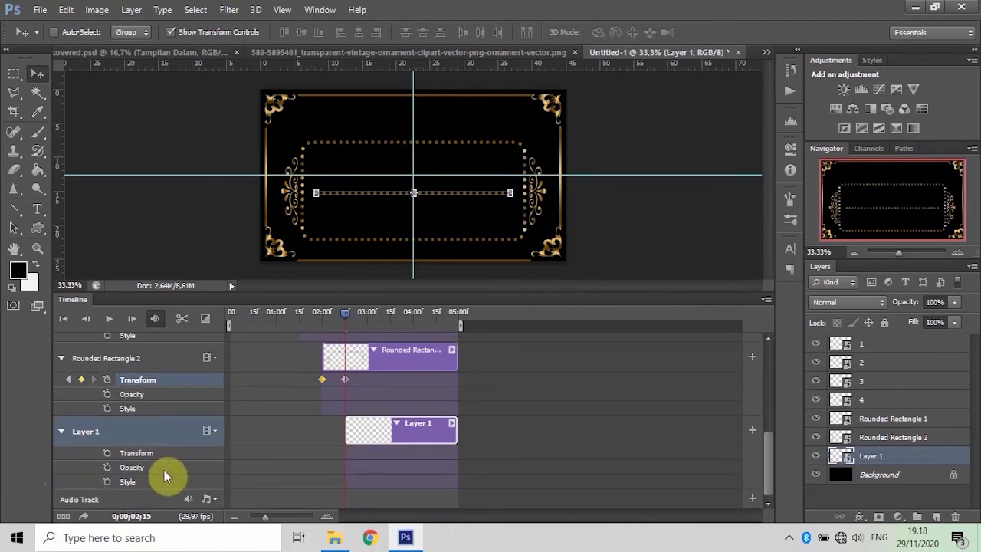
# Step: Keyframe the dotted line sliding from off-canvas left to centre, 02:15 to 02:19
pyautogui.click(107, 453)
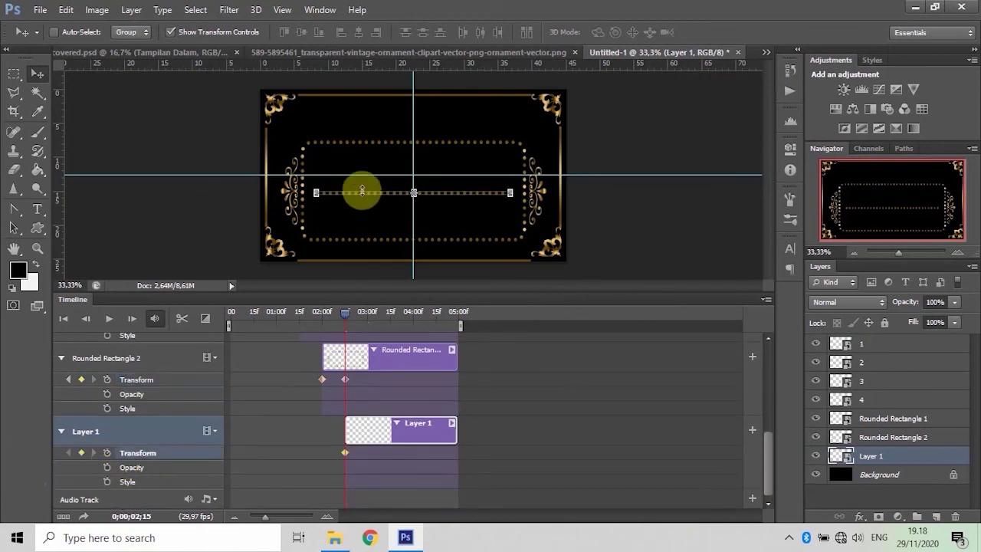
pyautogui.moveTo(362, 191); pyautogui.dragTo(106, 198)
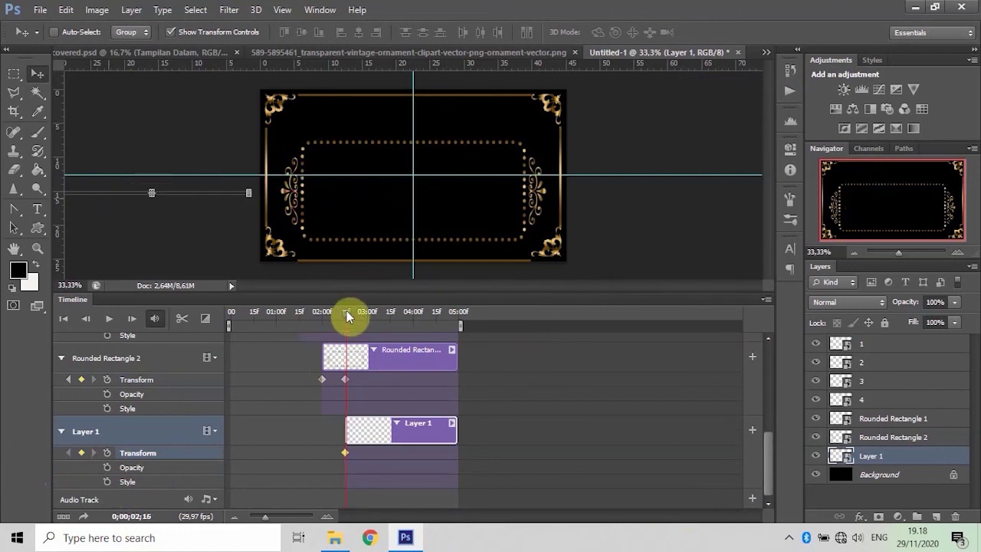
pyautogui.moveTo(344, 314); pyautogui.dragTo(359, 317)
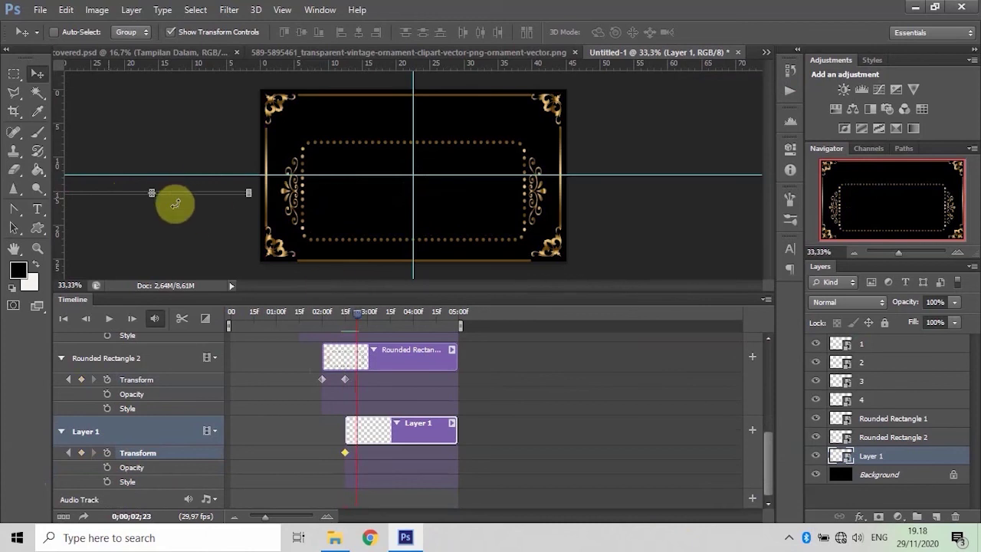
pyautogui.moveTo(358, 317); pyautogui.dragTo(351, 314)
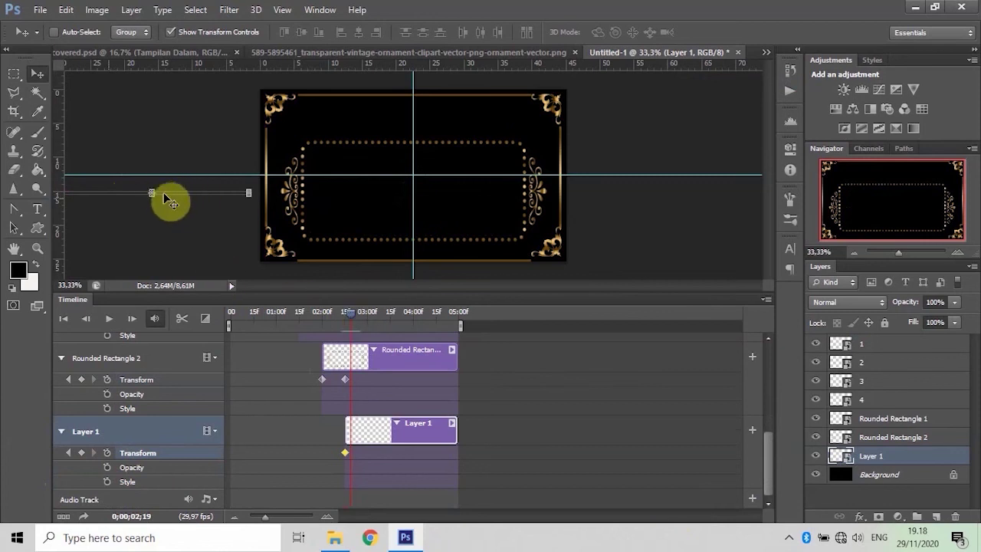
pyautogui.moveTo(164, 198); pyautogui.dragTo(426, 197)
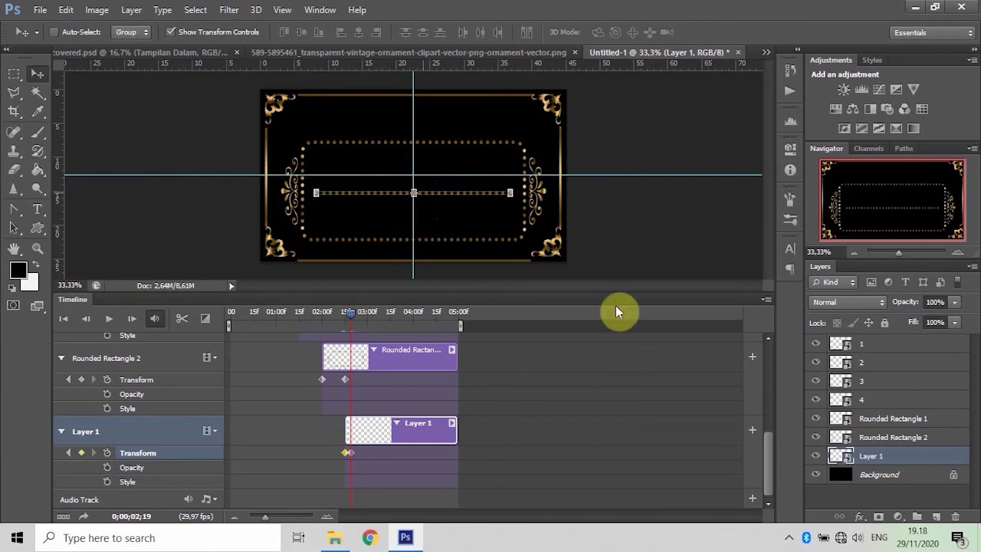
pyautogui.moveTo(353, 312)
pyautogui.mouseDown()
pyautogui.moveTo(247, 331)
pyautogui.moveTo(366, 321)
pyautogui.moveTo(357, 315)
pyautogui.mouseUp()
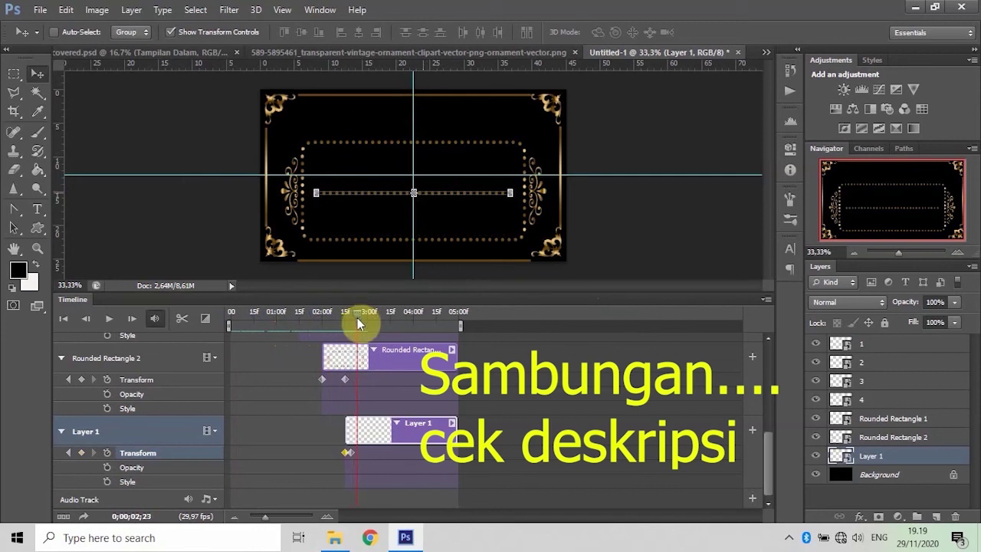
# Step: Collapse the Rounded Rectangle 2, Layer 1, Rounded Rectangle 1 and 4 timeline tracks
pyautogui.click(60, 358)
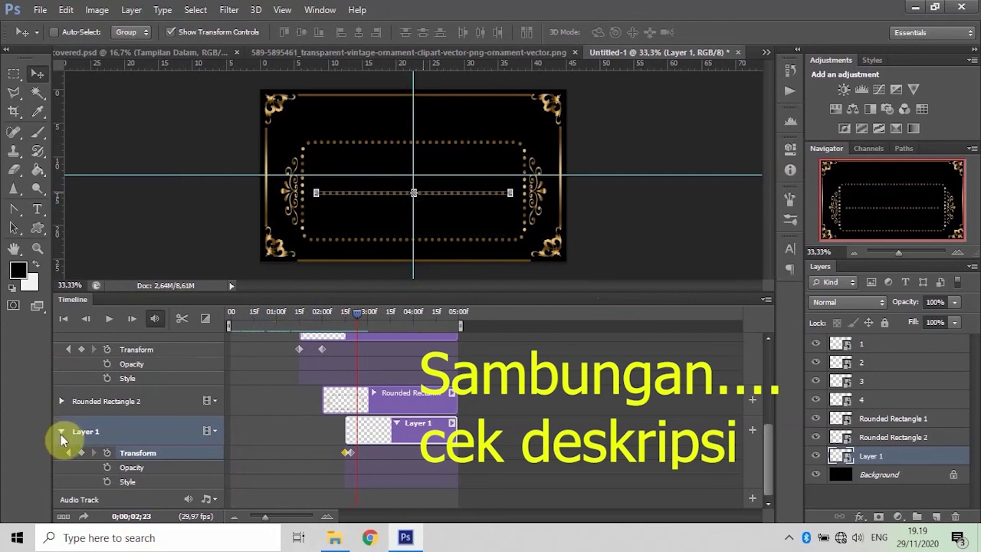
pyautogui.click(61, 434)
pyautogui.click(63, 371)
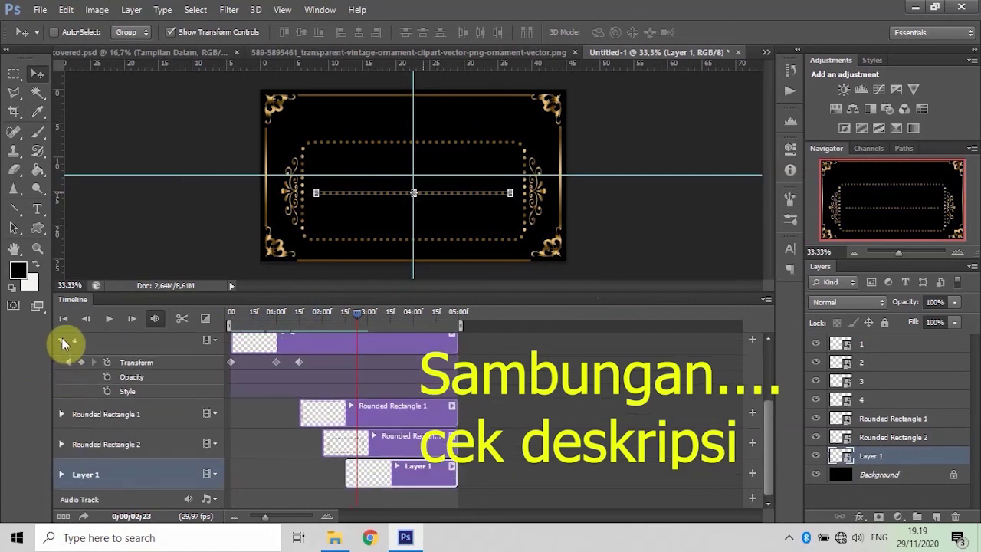
pyautogui.click(62, 342)
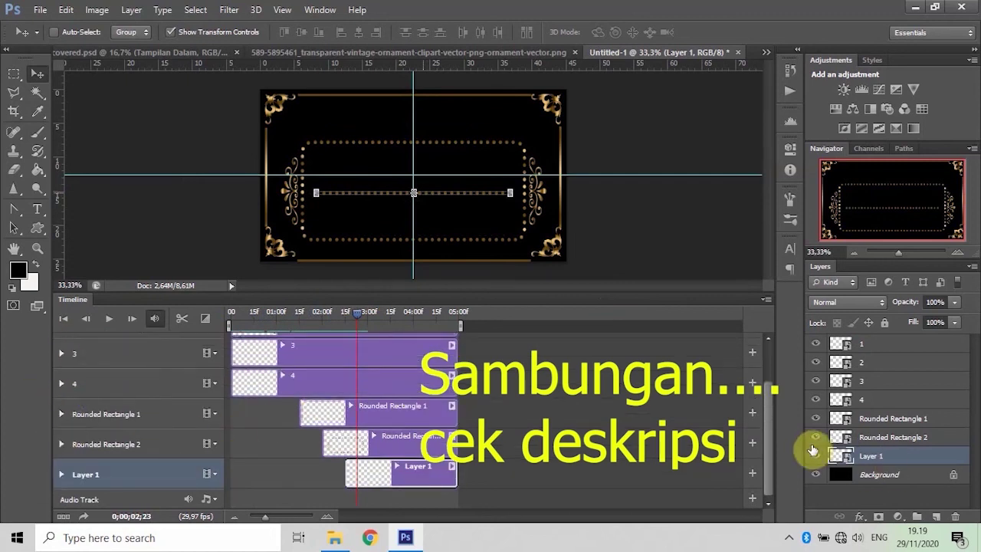
pyautogui.scroll(2, 770, 439)
pyautogui.scroll(-2, 778, 440)
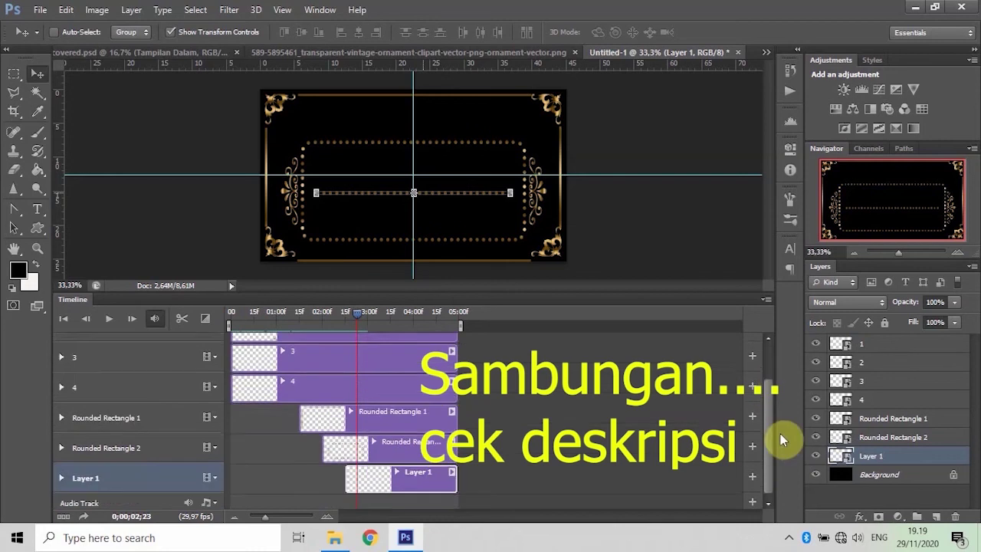